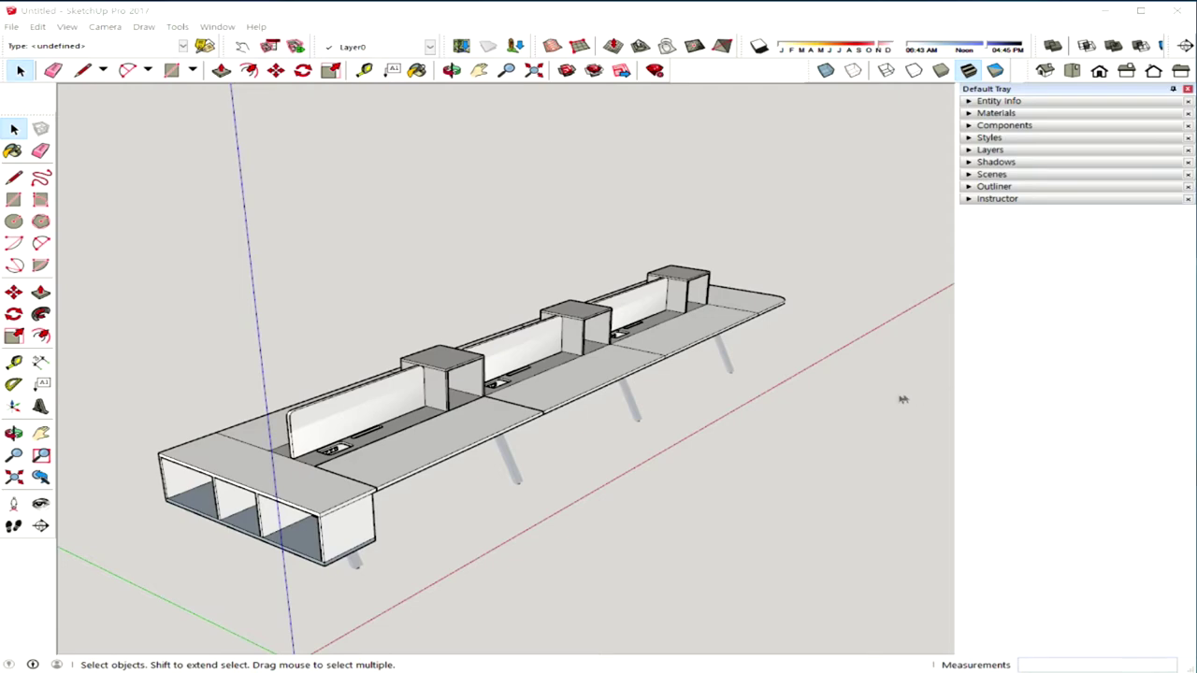
Orbit around the desk to inspect it from above, the front, both ends and low angles
middle_drag(722, 404, 781, 364)
mouse_move(782, 364)
mouse_down()
mouse_move(810, 364)
mouse_move(524, 403)
mouse_up()
key(space)
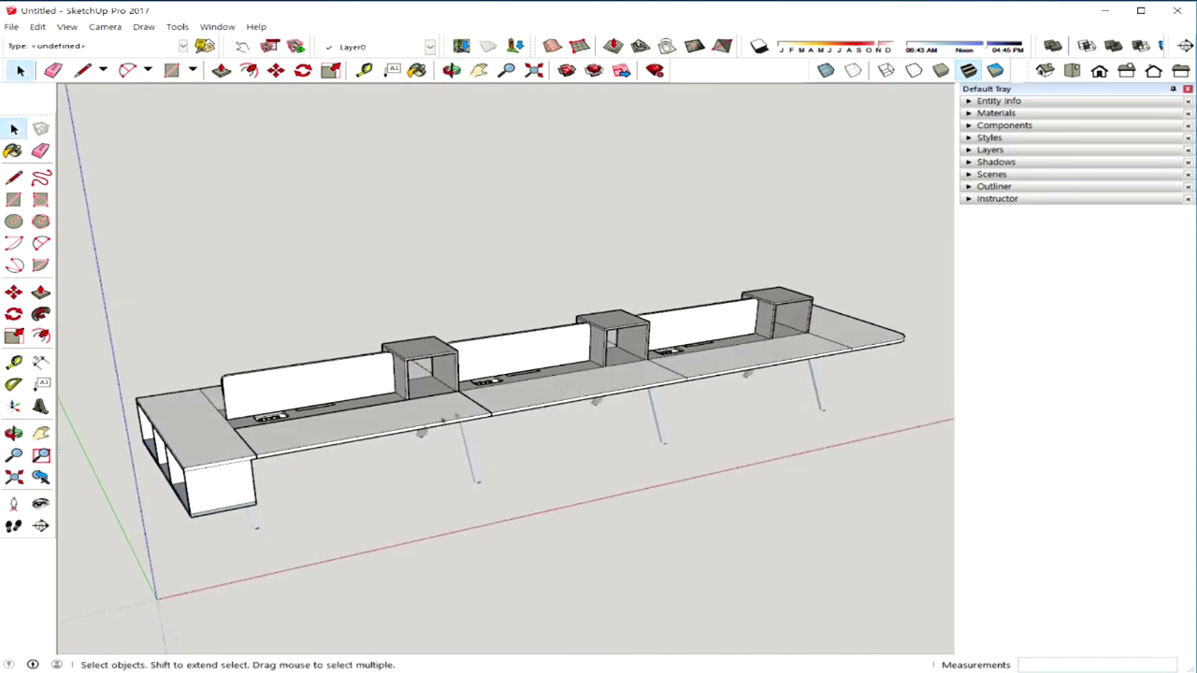
middle_drag(468, 412, 580, 420)
mouse_move(463, 435)
middle_down()
mouse_move(668, 422)
mouse_move(463, 501)
middle_up()
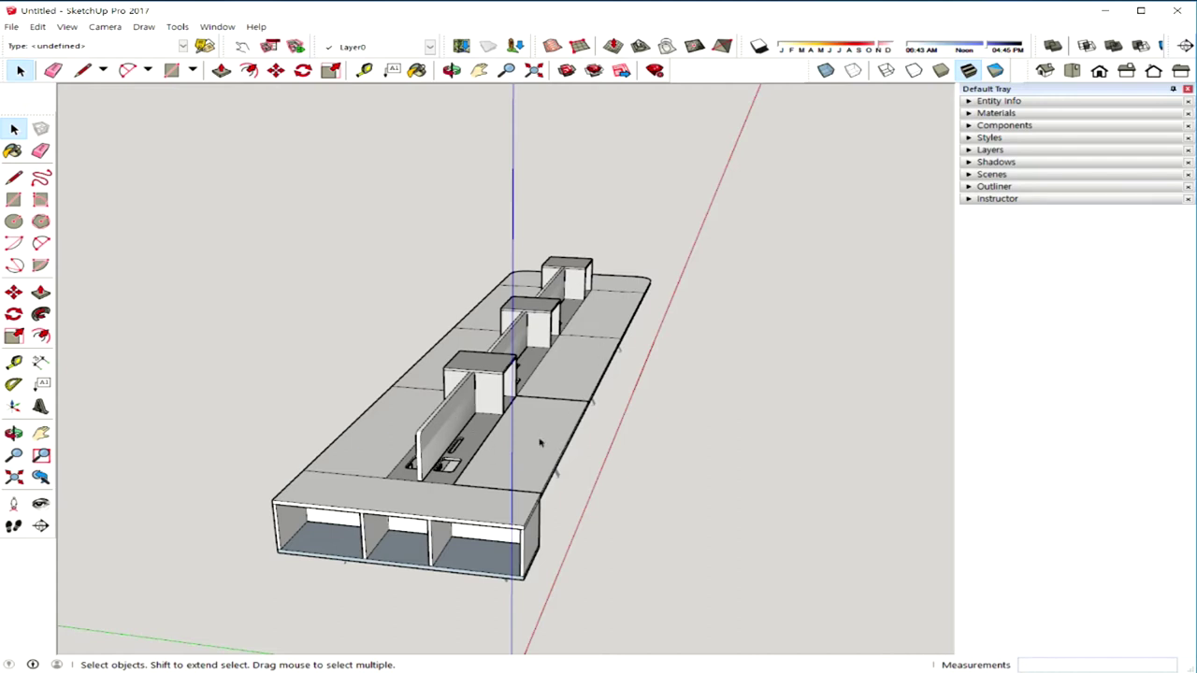
mouse_move(623, 390)
middle_down()
mouse_move(694, 335)
mouse_move(565, 506)
middle_up()
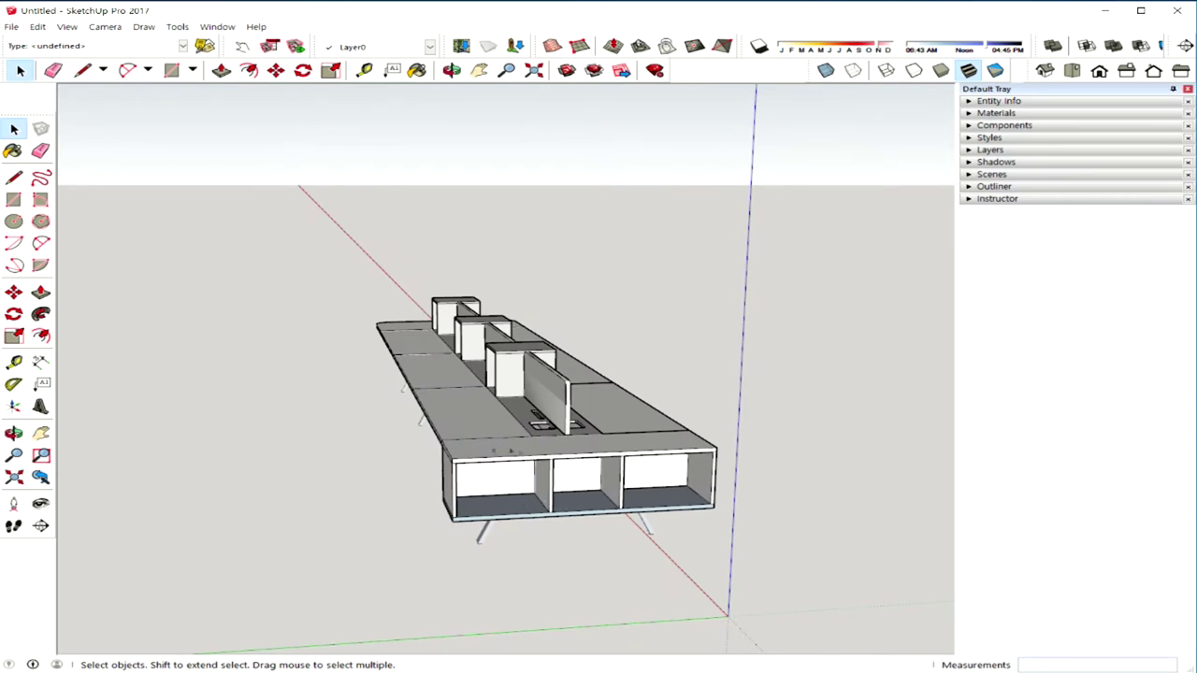
mouse_move(625, 457)
middle_down()
mouse_move(434, 475)
mouse_move(446, 402)
middle_up()
mouse_move(557, 369)
middle_down()
mouse_move(411, 378)
mouse_move(440, 446)
middle_up()
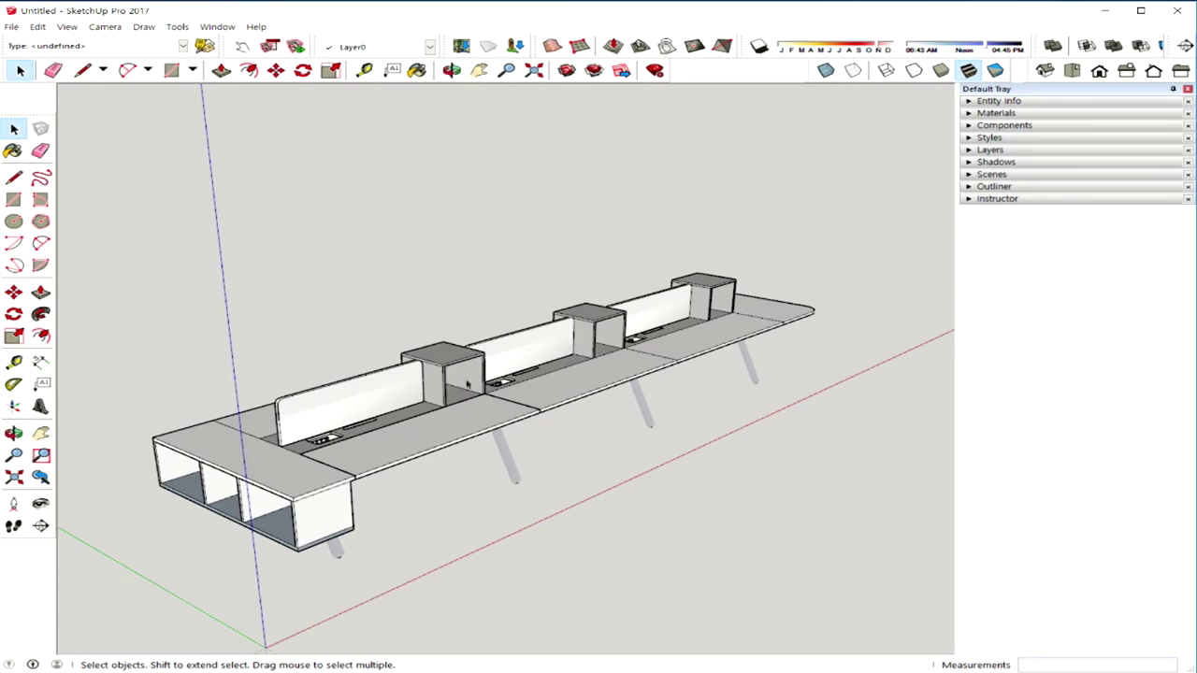
middle_drag(468, 383, 415, 474)
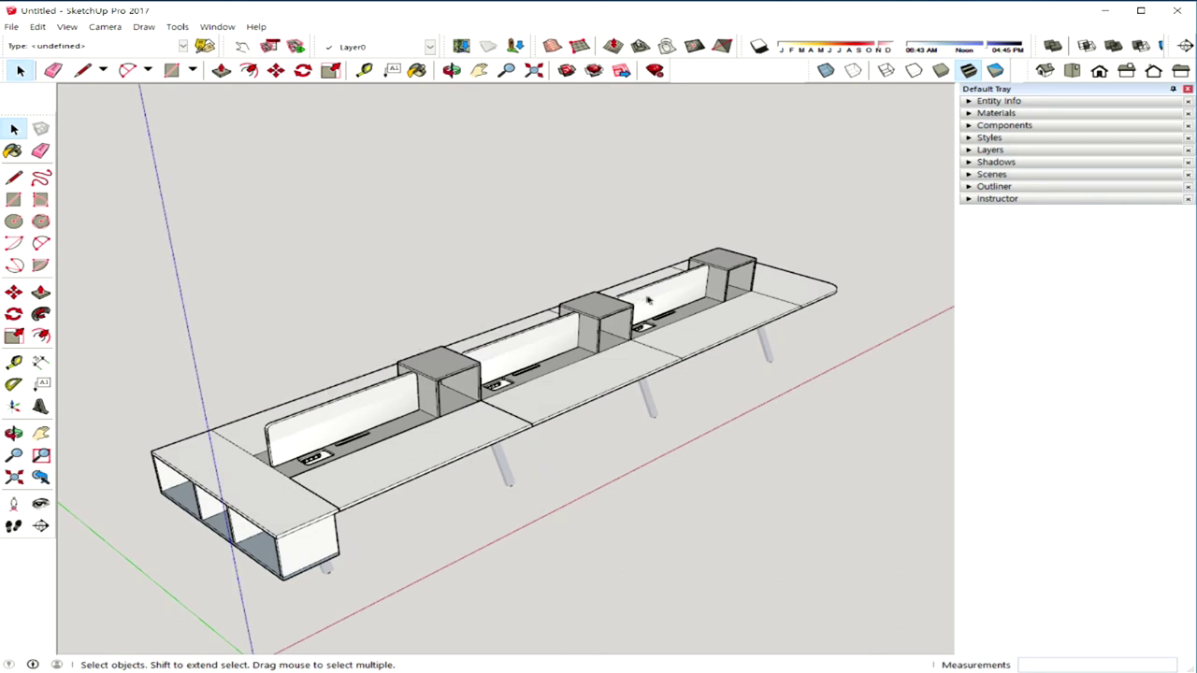
middle_drag(468, 422, 496, 365)
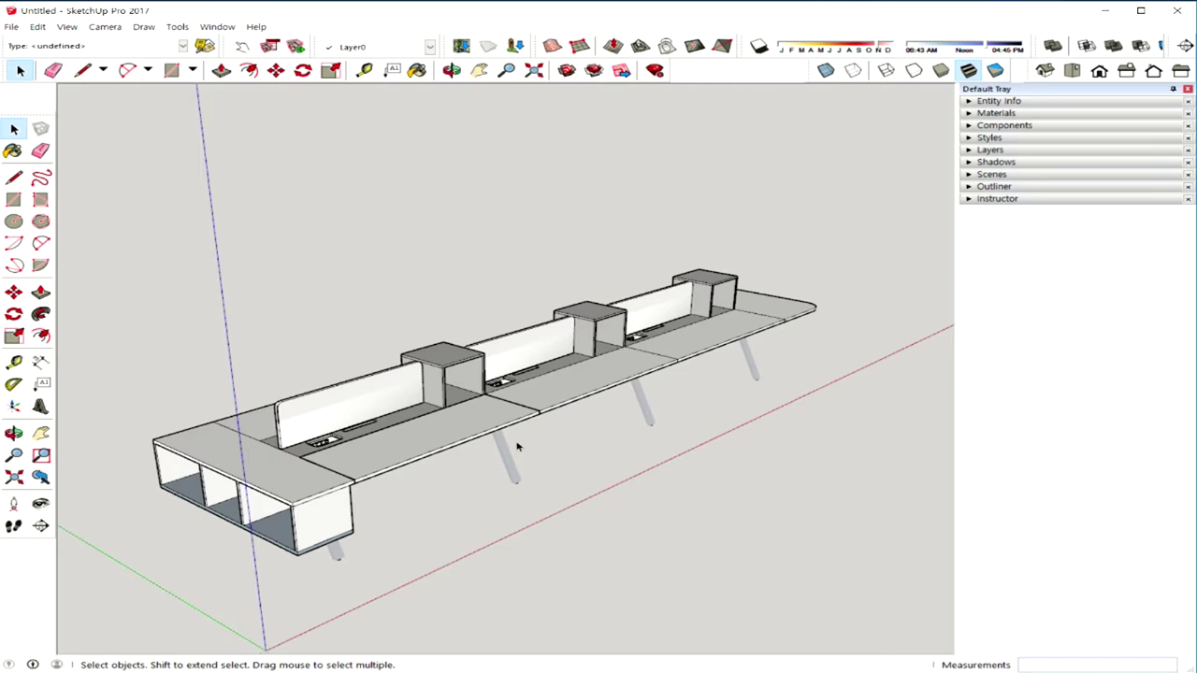
middle_drag(521, 448, 384, 459)
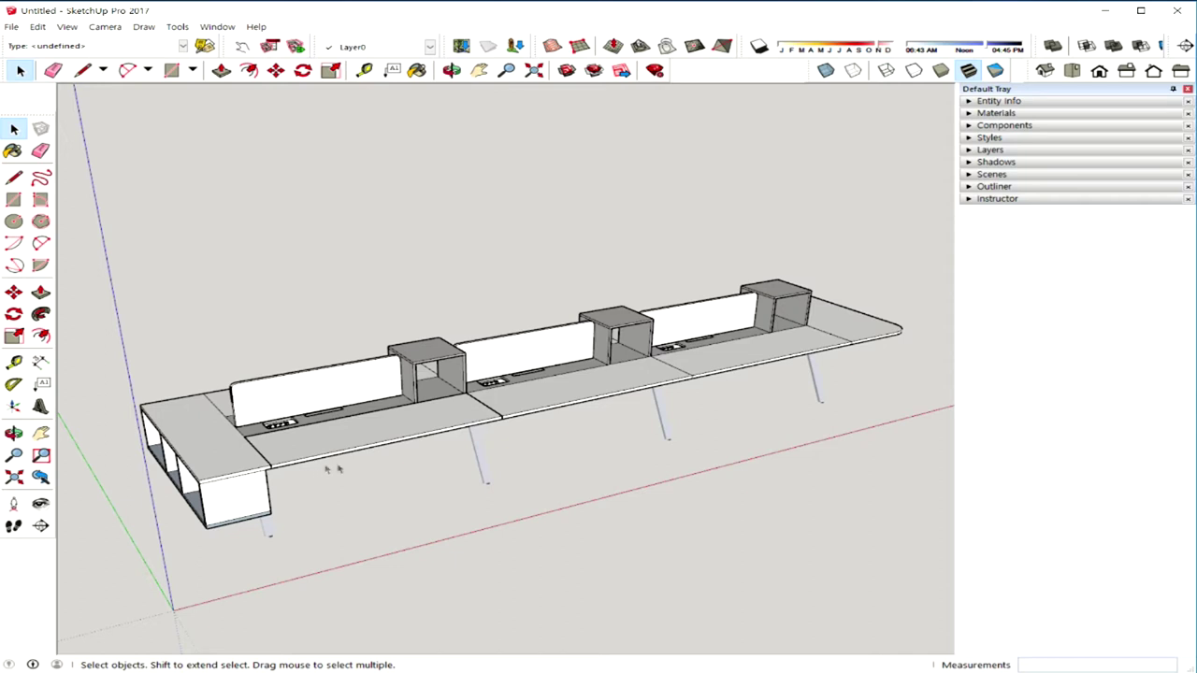
middle_drag(495, 444, 489, 436)
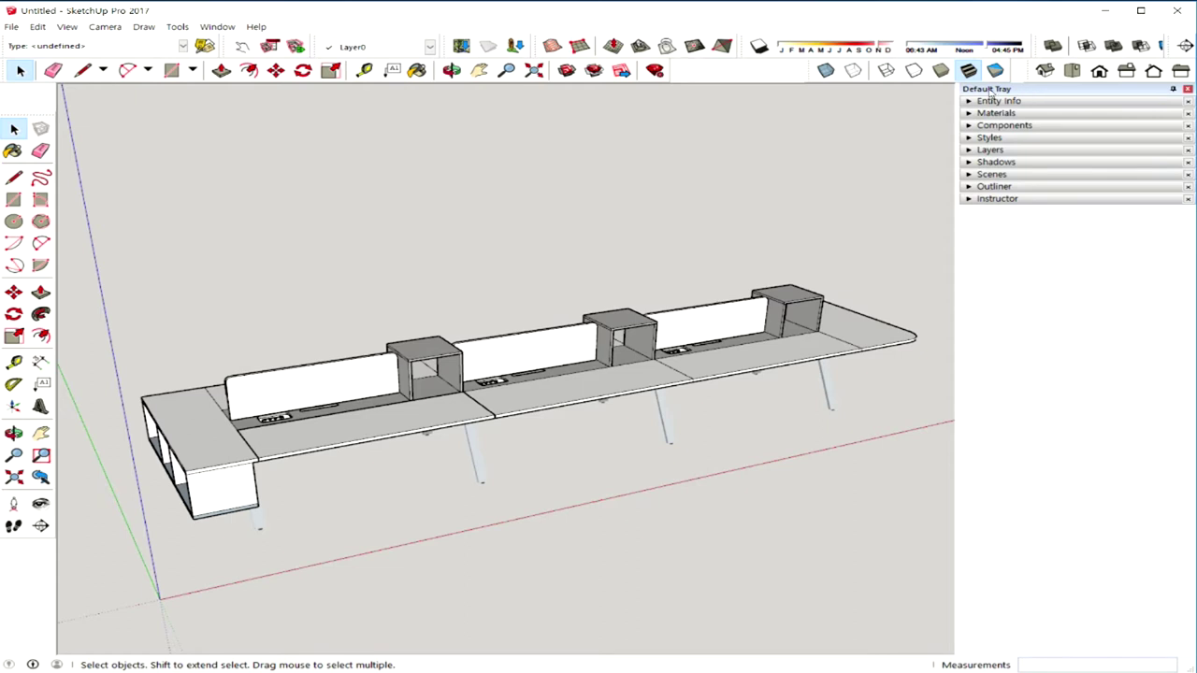
Enable the Default Tray through Manage Trays and expand its Outliner panel
right_click(1064, 90)
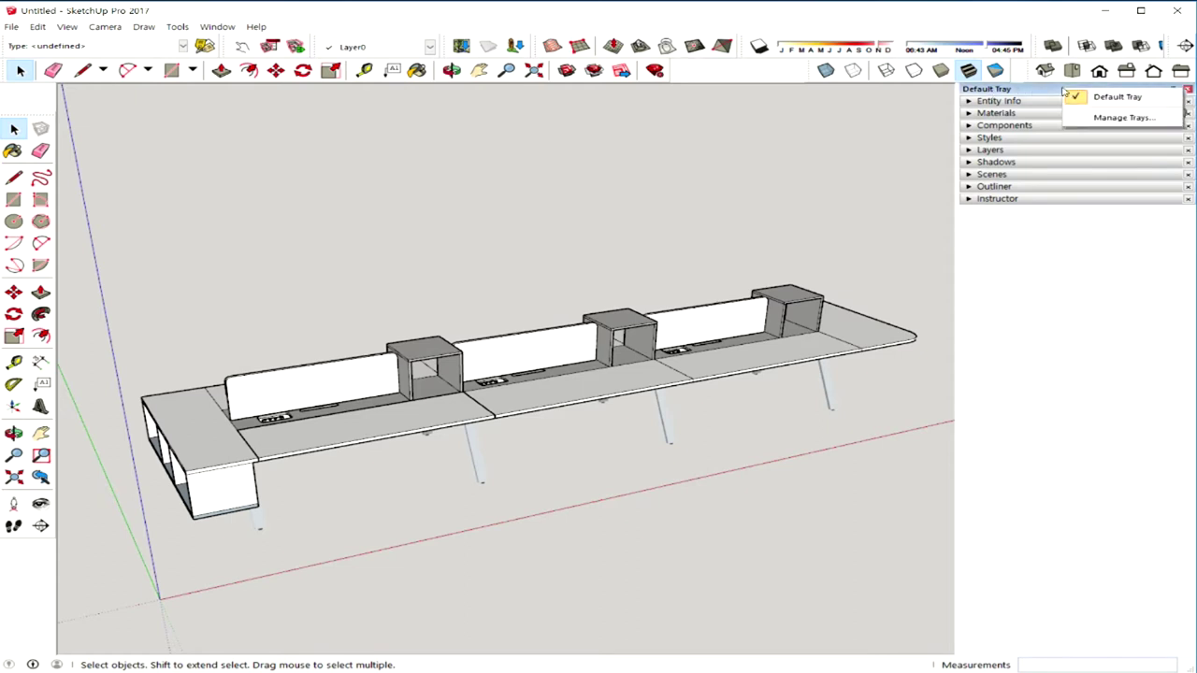
click(1104, 119)
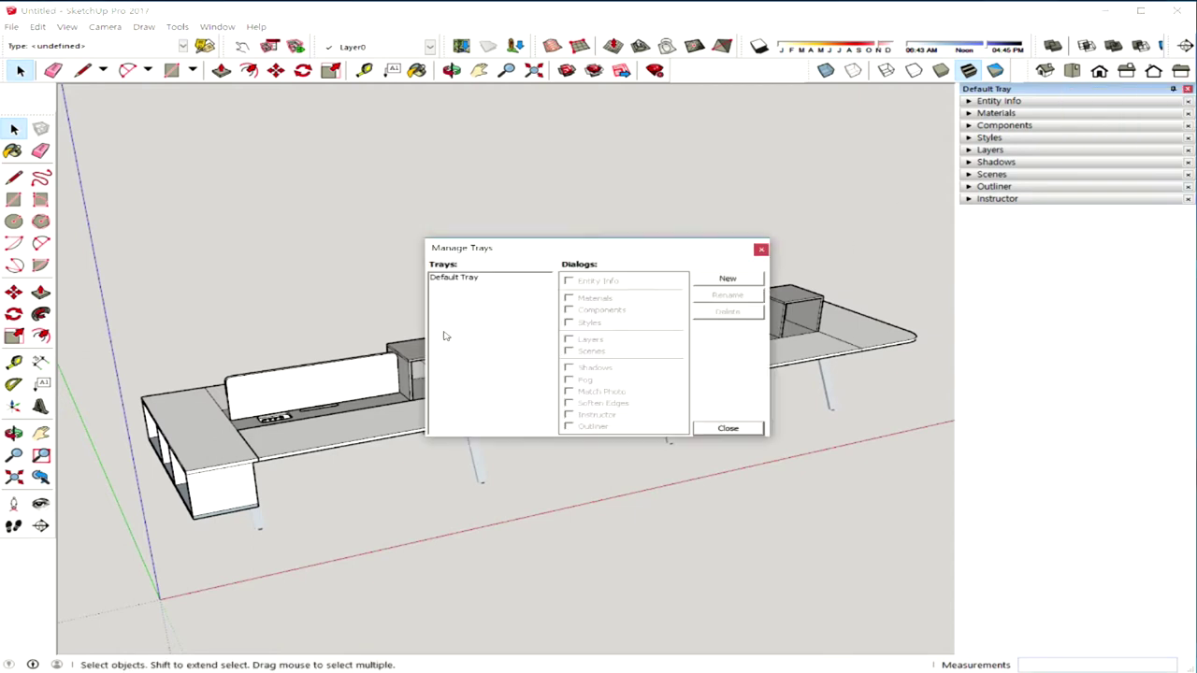
click(487, 279)
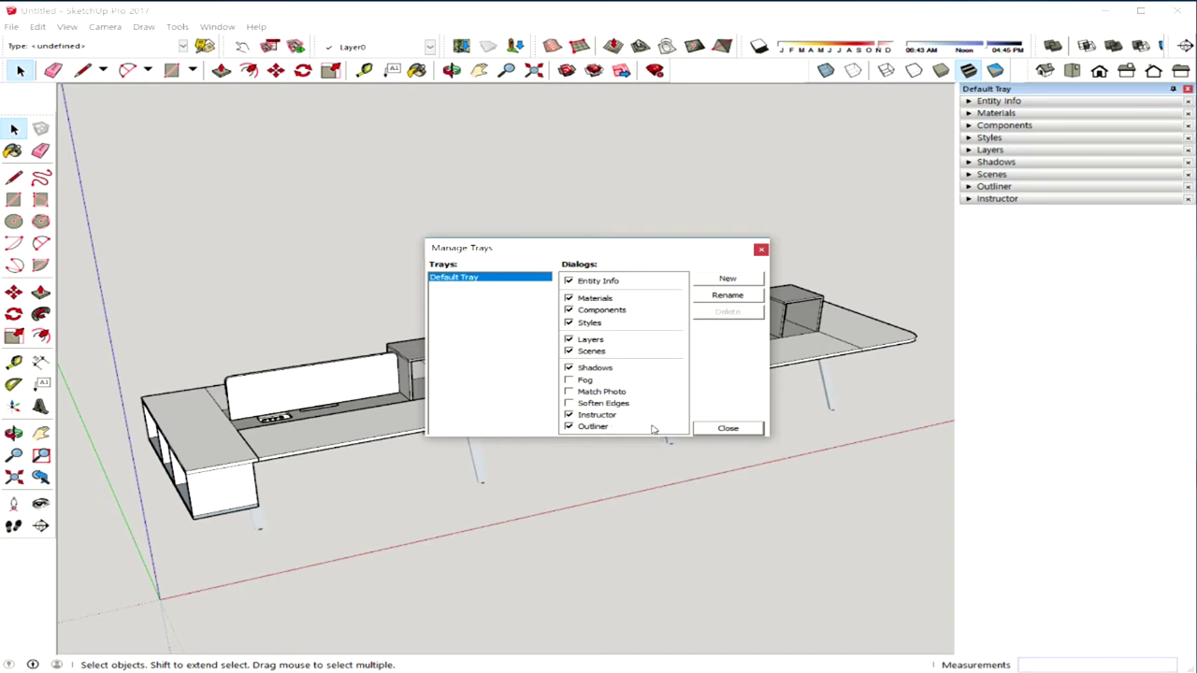
click(727, 430)
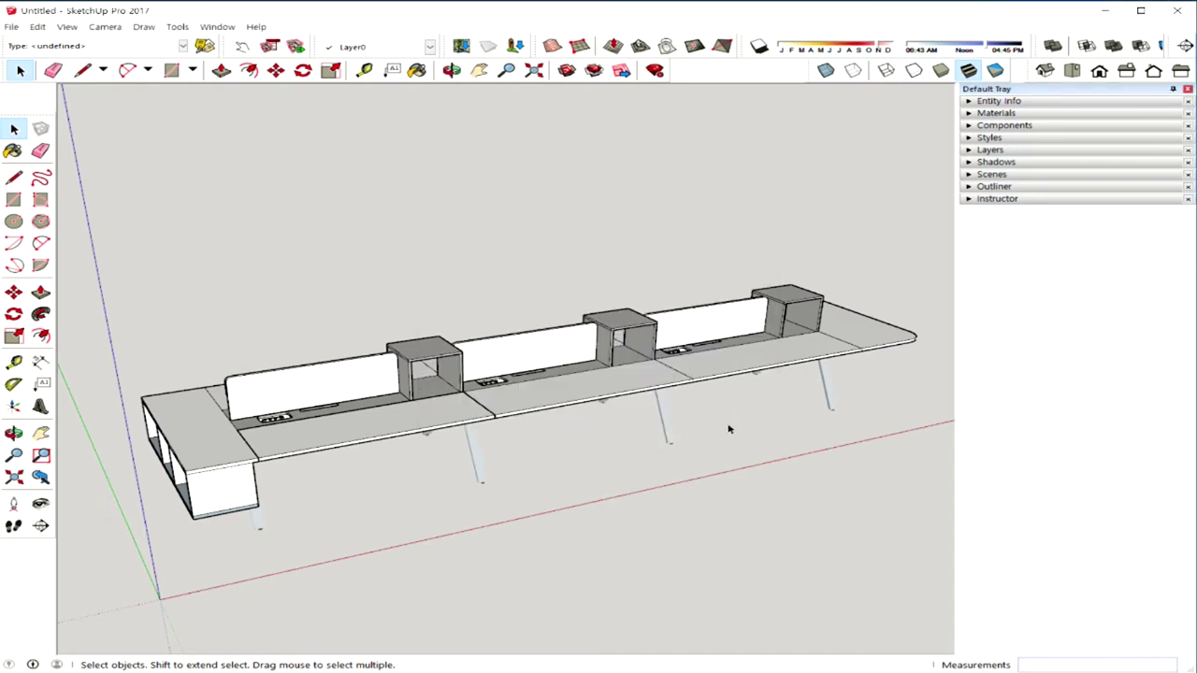
click(1003, 187)
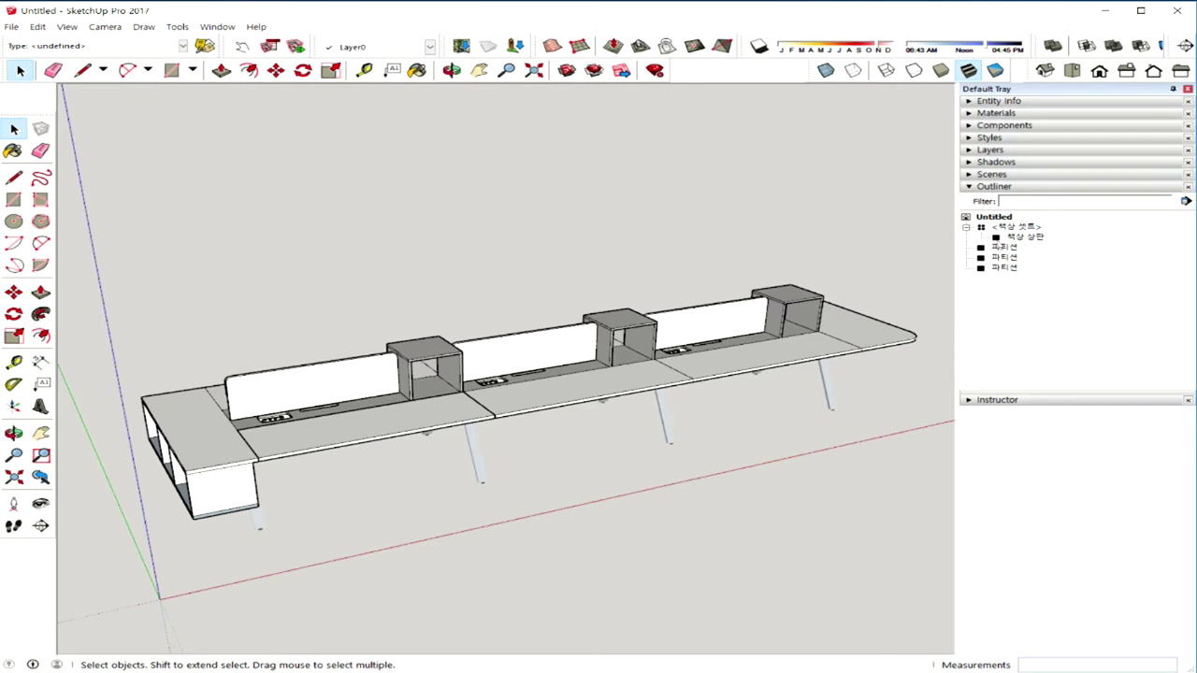
middle_drag(518, 457, 506, 400)
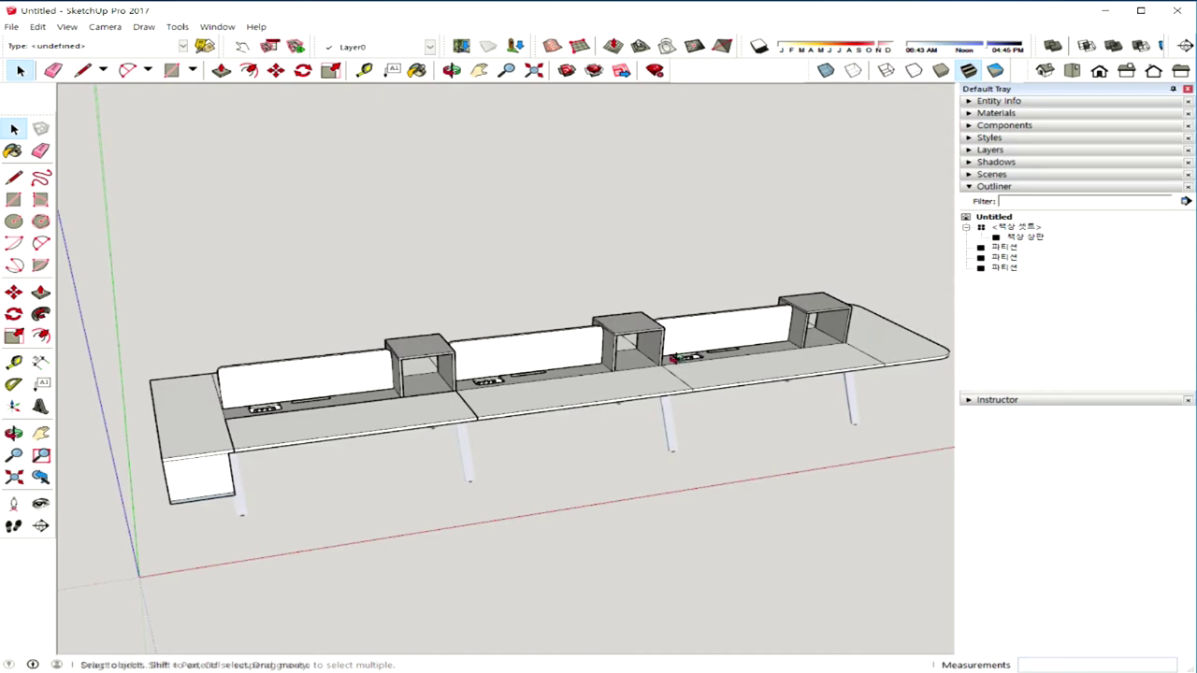
mouse_move(673, 359)
middle_down()
mouse_move(860, 349)
mouse_move(799, 350)
middle_up()
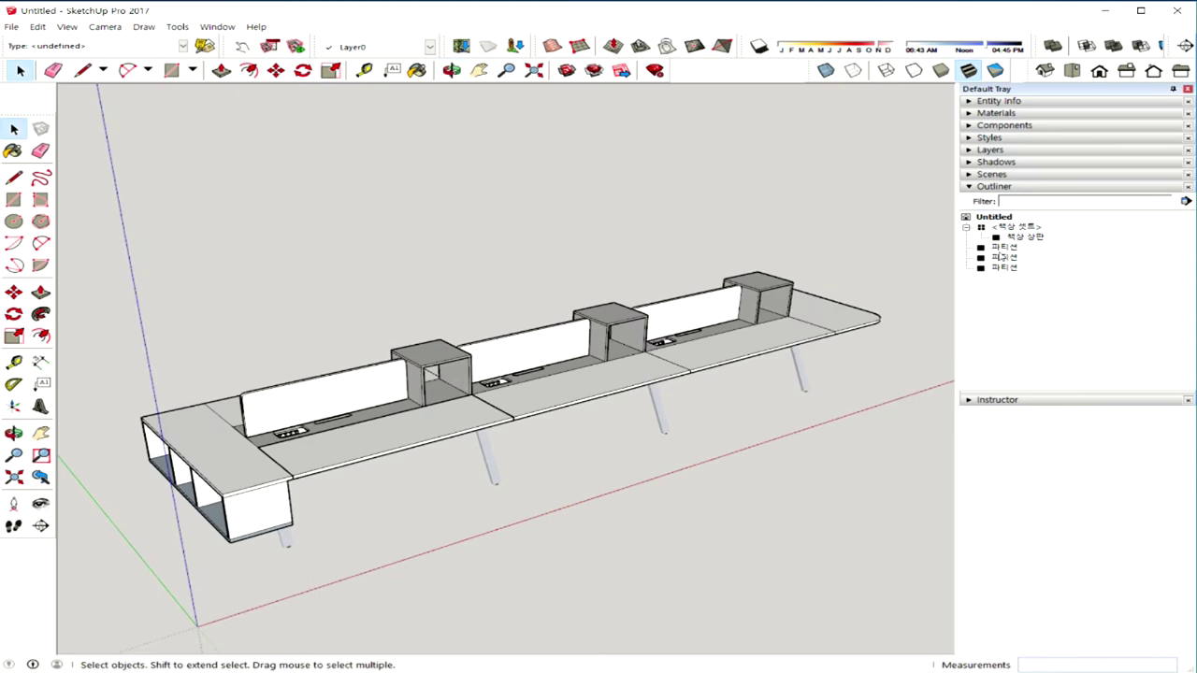
mouse_move(741, 384)
middle_down()
mouse_move(655, 370)
mouse_move(760, 296)
mouse_move(670, 370)
middle_up()
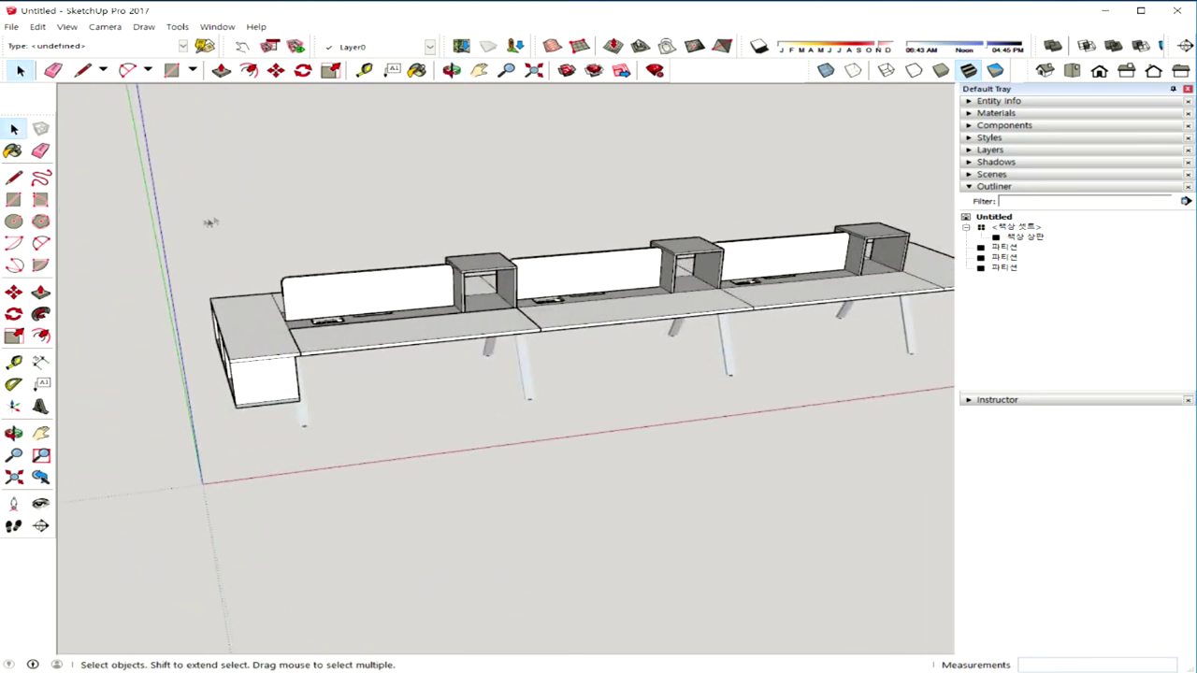
click(14, 220)
Draw a circle on the ground in front of the desk and push it up into a tall cylinder
click(313, 527)
click(394, 542)
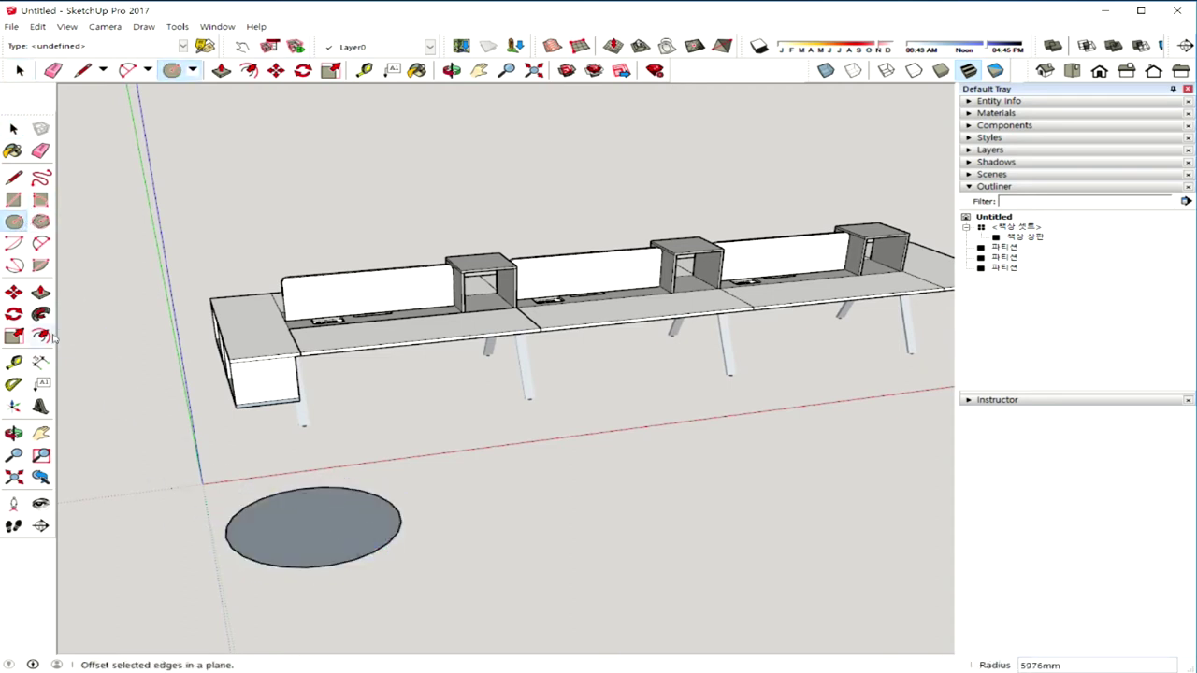
key(space)
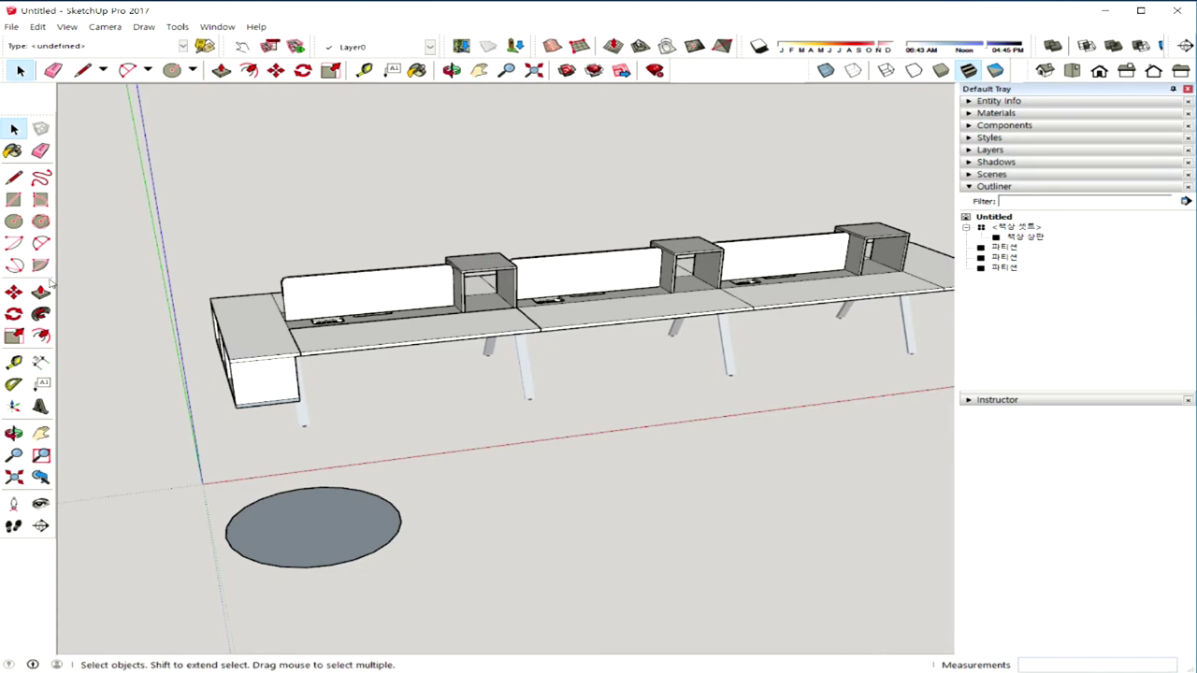
click(40, 293)
drag(267, 500, 310, 391)
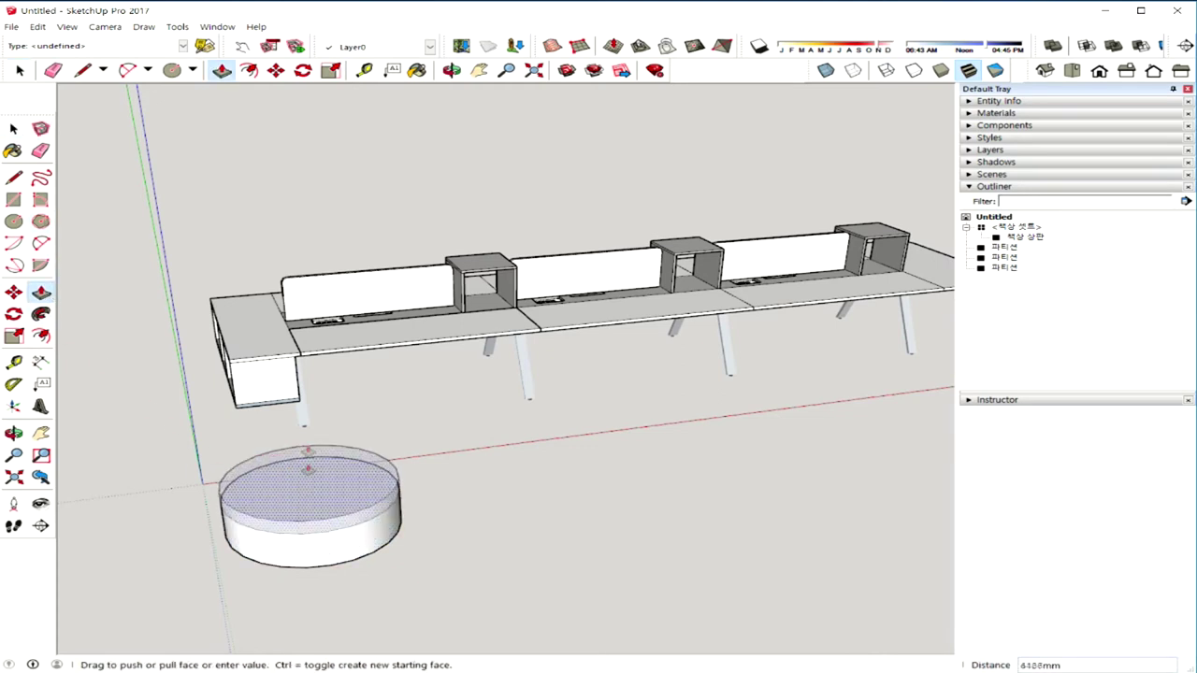
click(311, 391)
middle_drag(310, 391, 343, 424)
key(space)
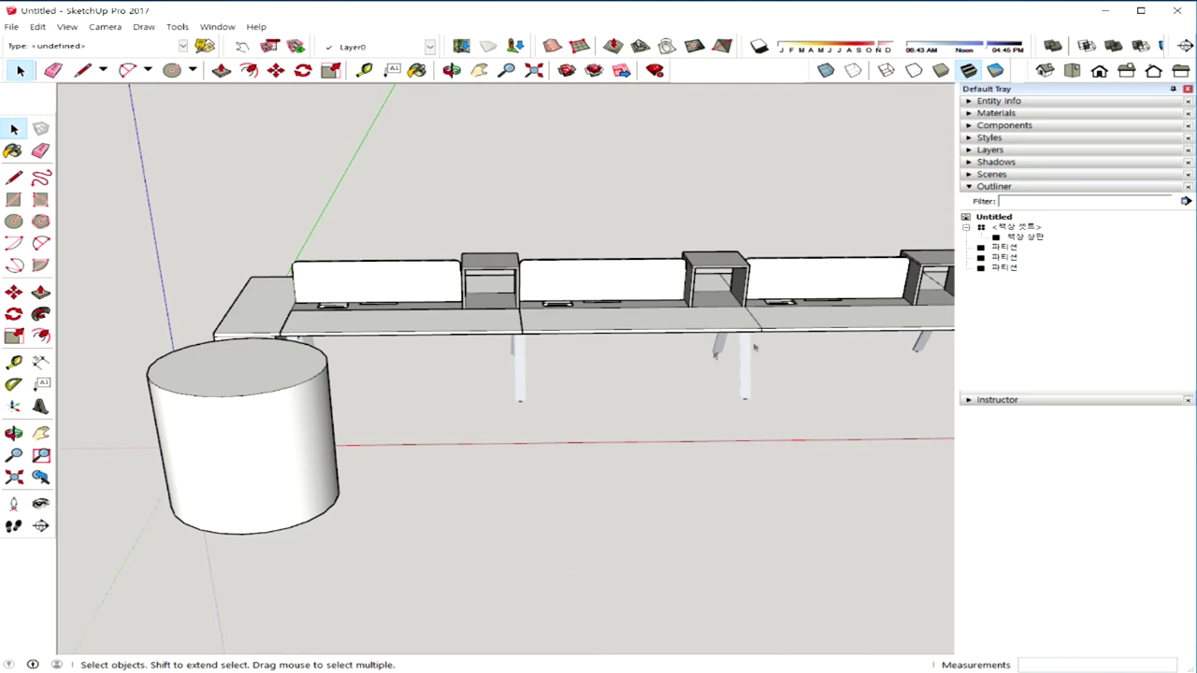
Select all of the cylinder's faces and edges and make them one group
click(323, 423)
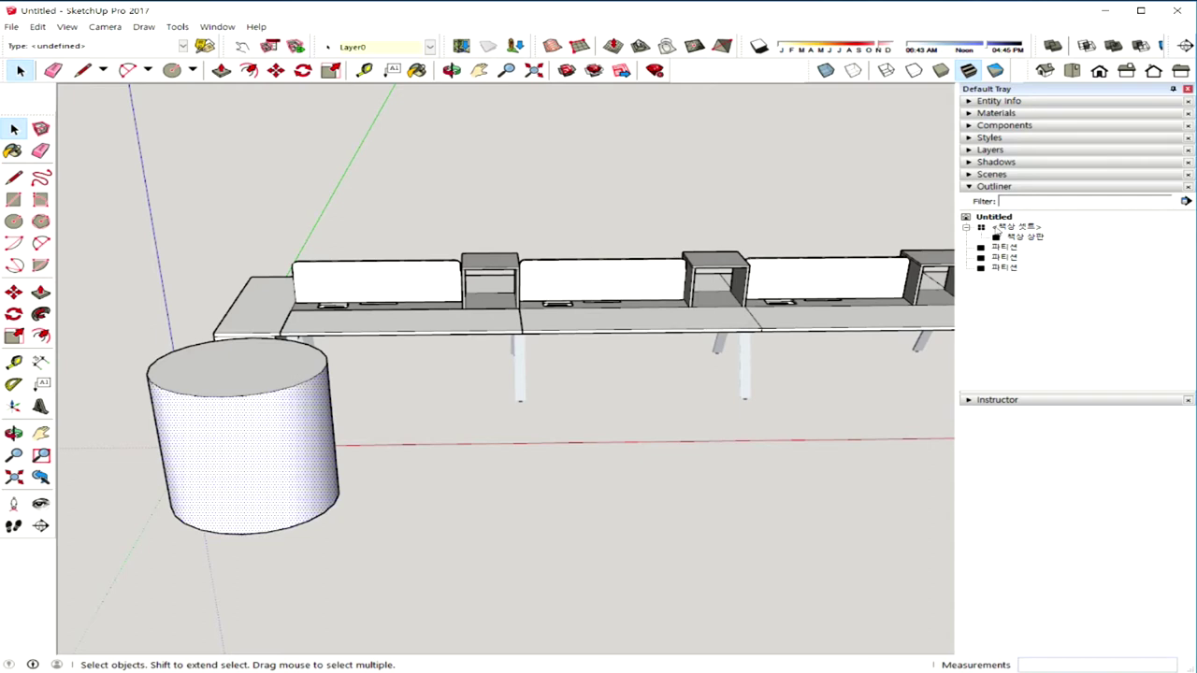
double_click(270, 453)
click(270, 452)
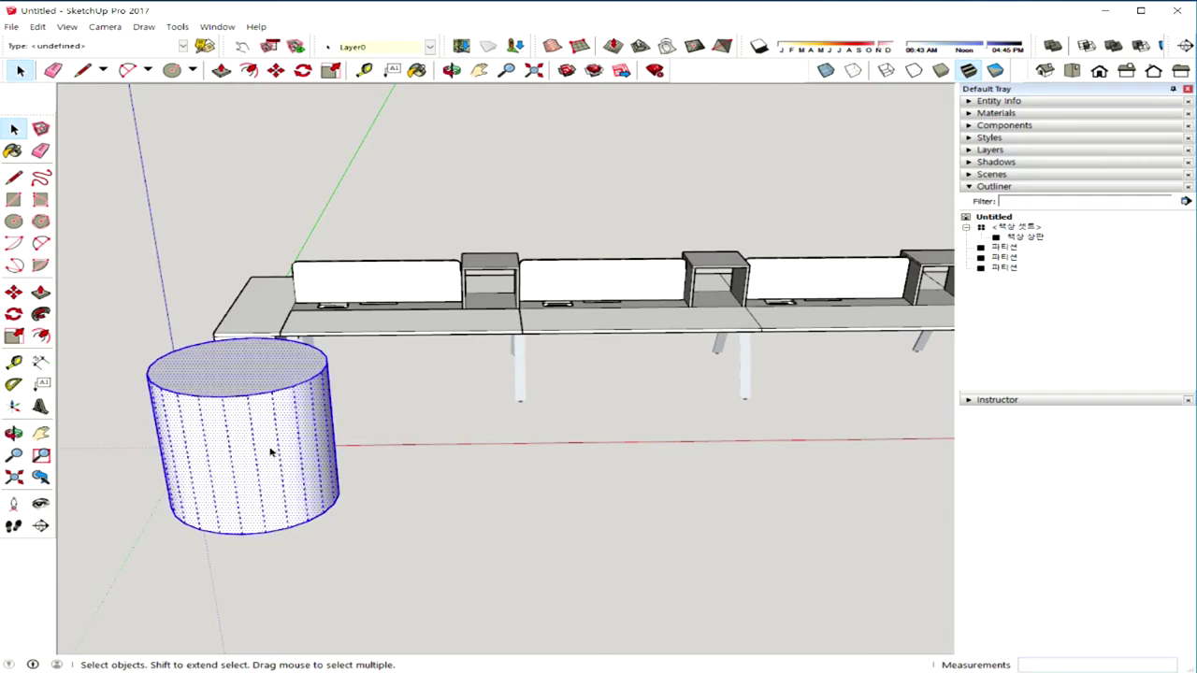
right_click(270, 435)
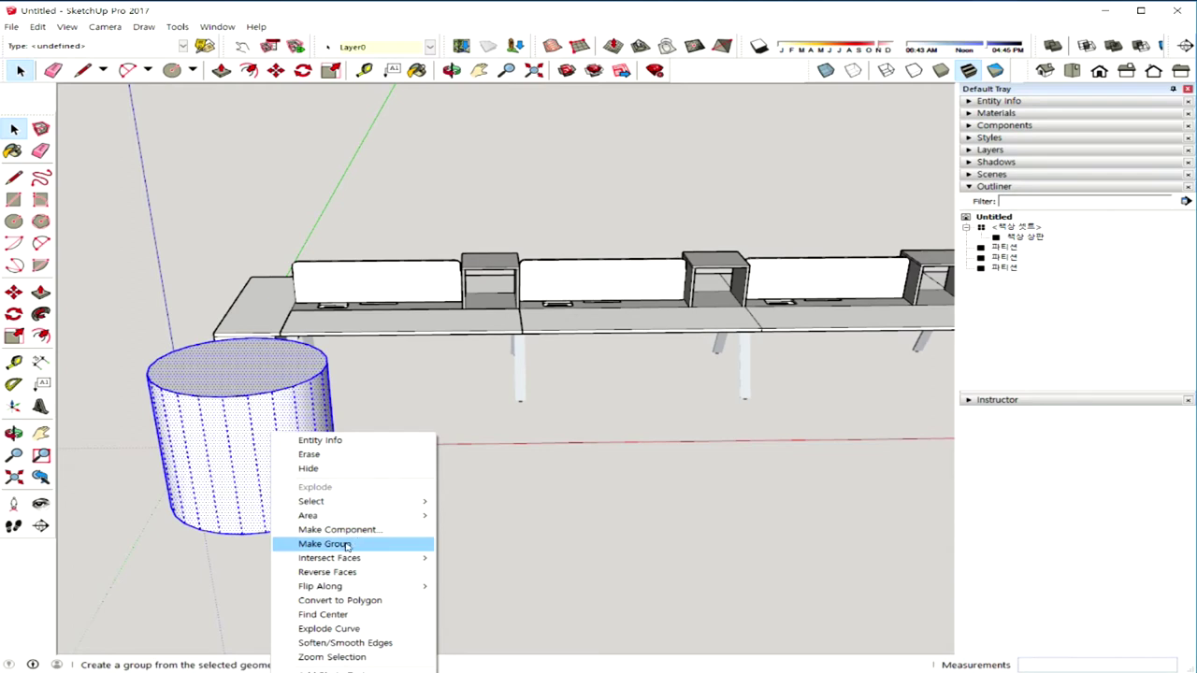
click(348, 545)
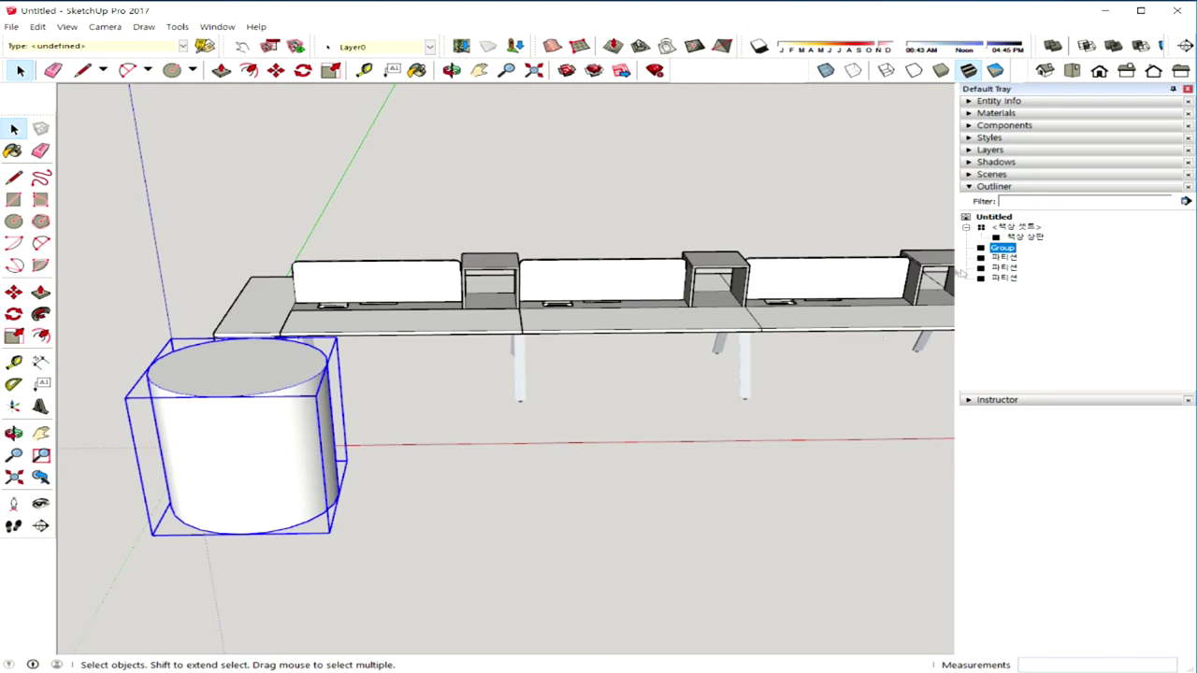
Rename the cylinder's Group entry in the Outliner to 원통
click(999, 249)
right_click(1004, 251)
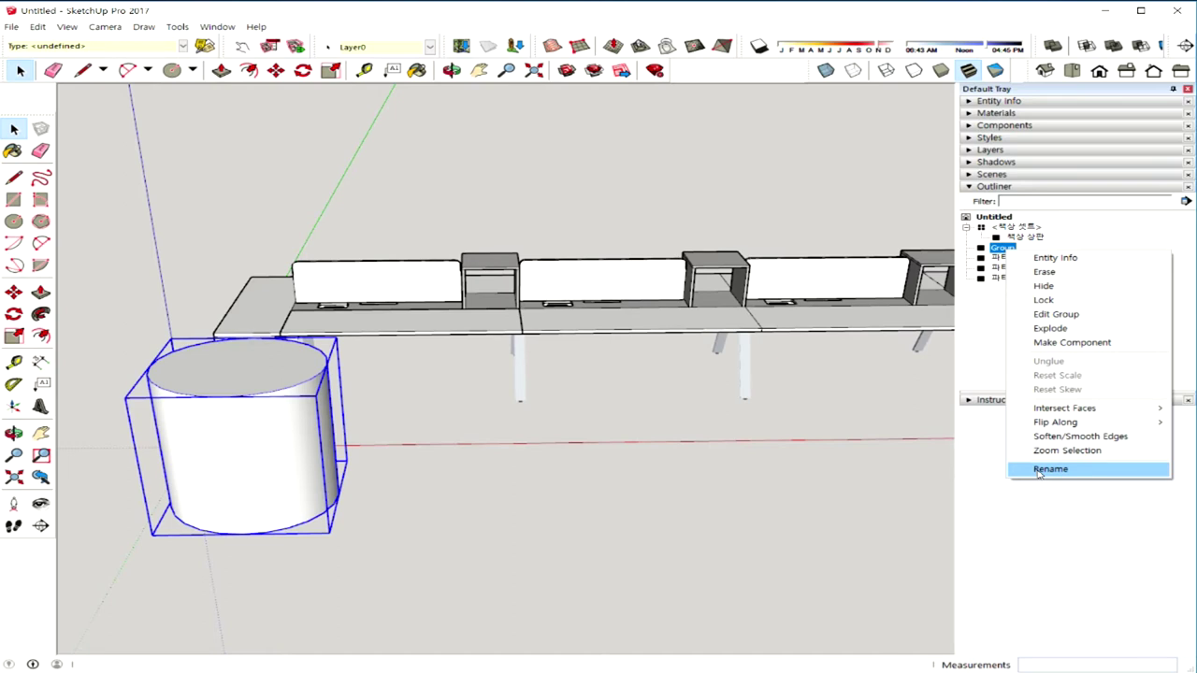
click(1039, 471)
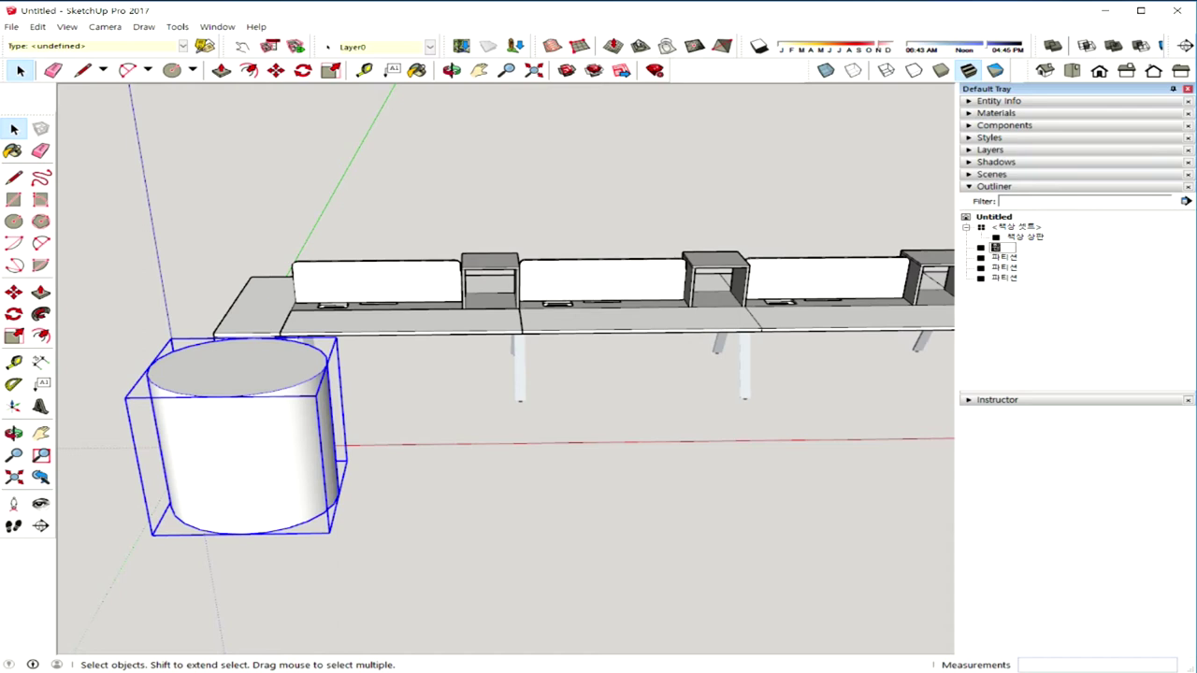
text(통)
key(Return)
right_click(240, 460)
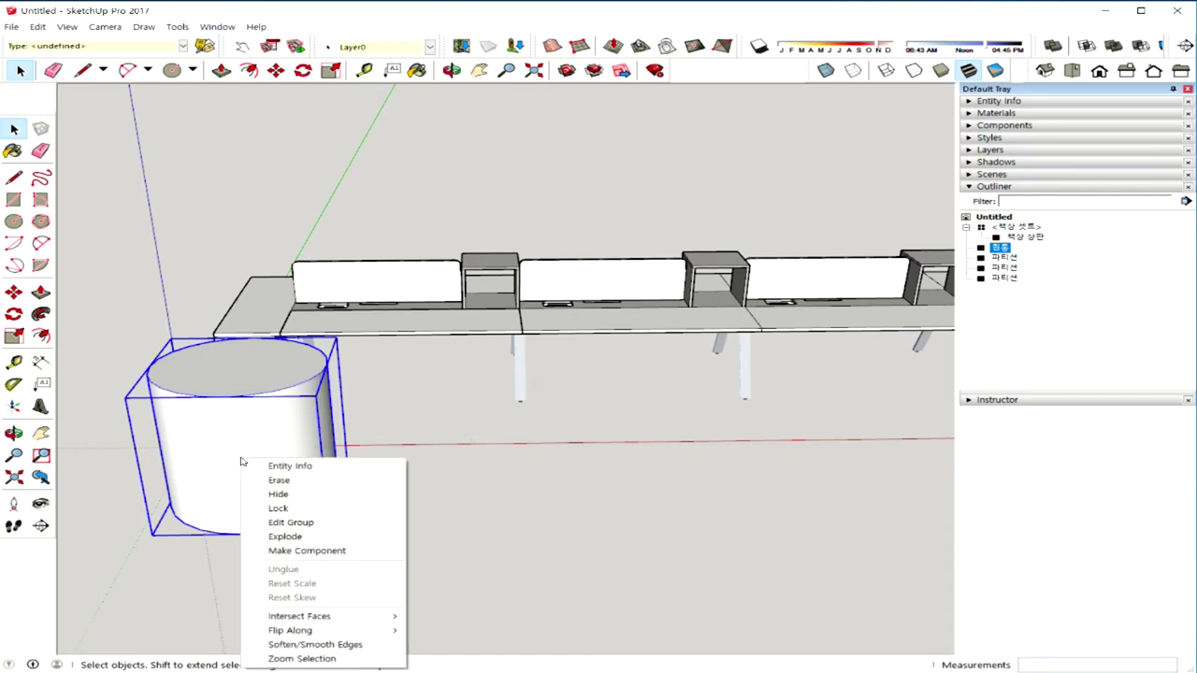
Convert the 원통 cylinder group into a component named 원통
click(334, 552)
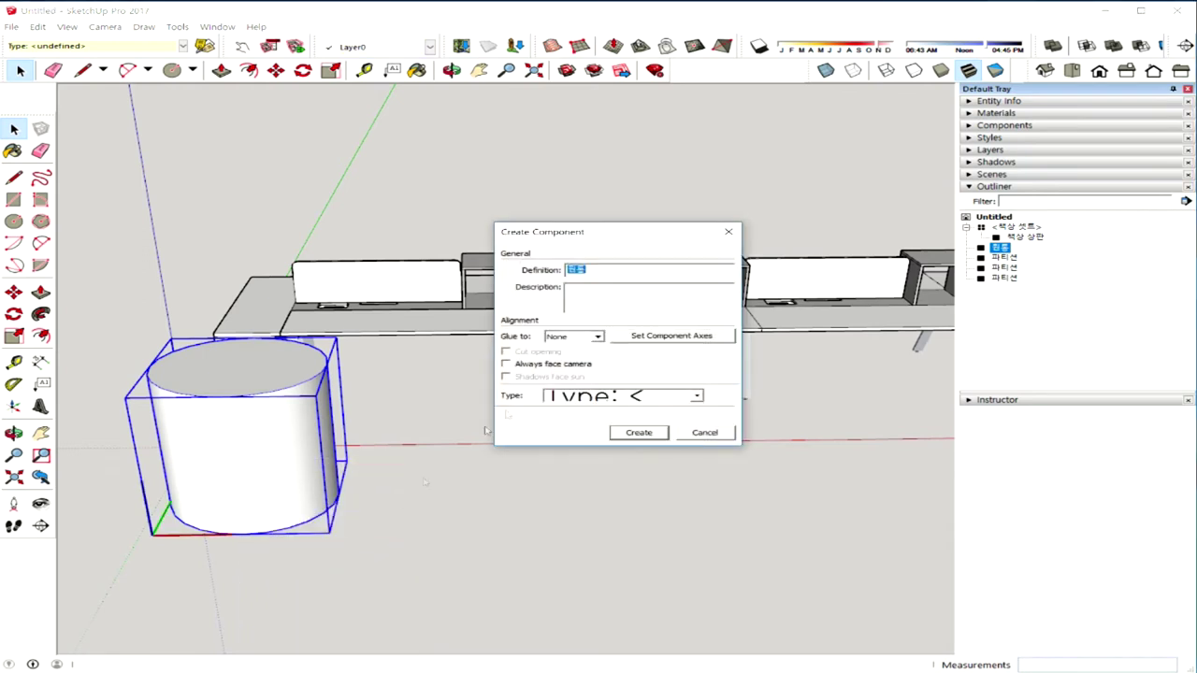
click(631, 436)
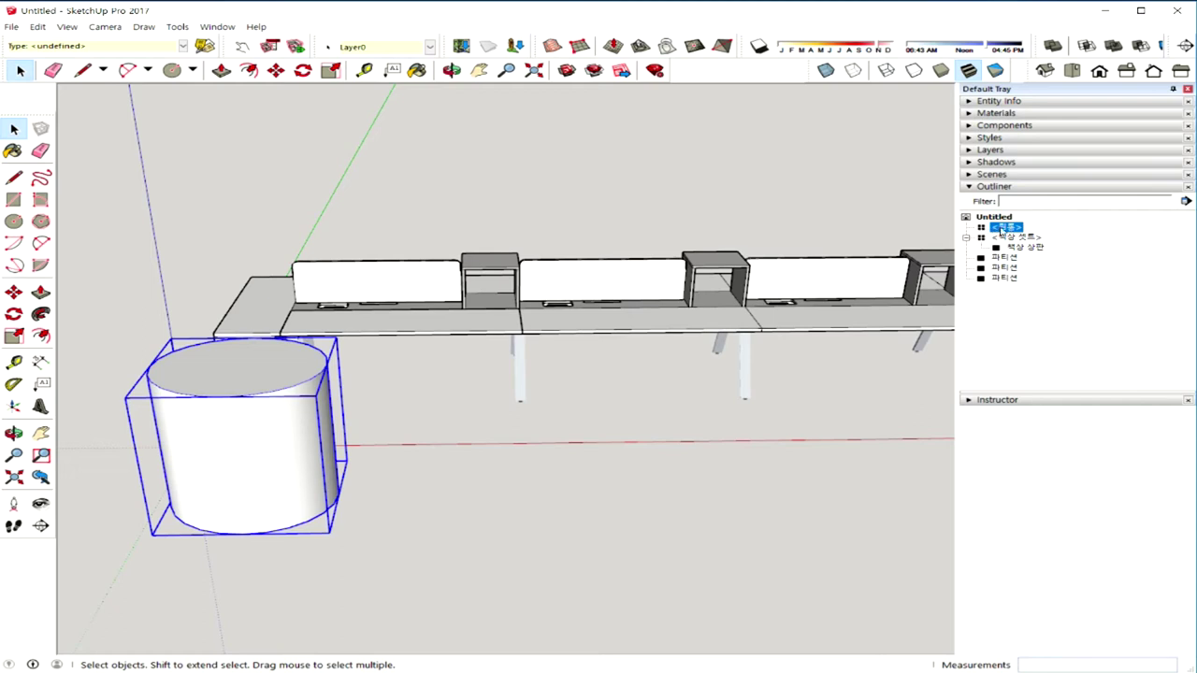
right_click(262, 426)
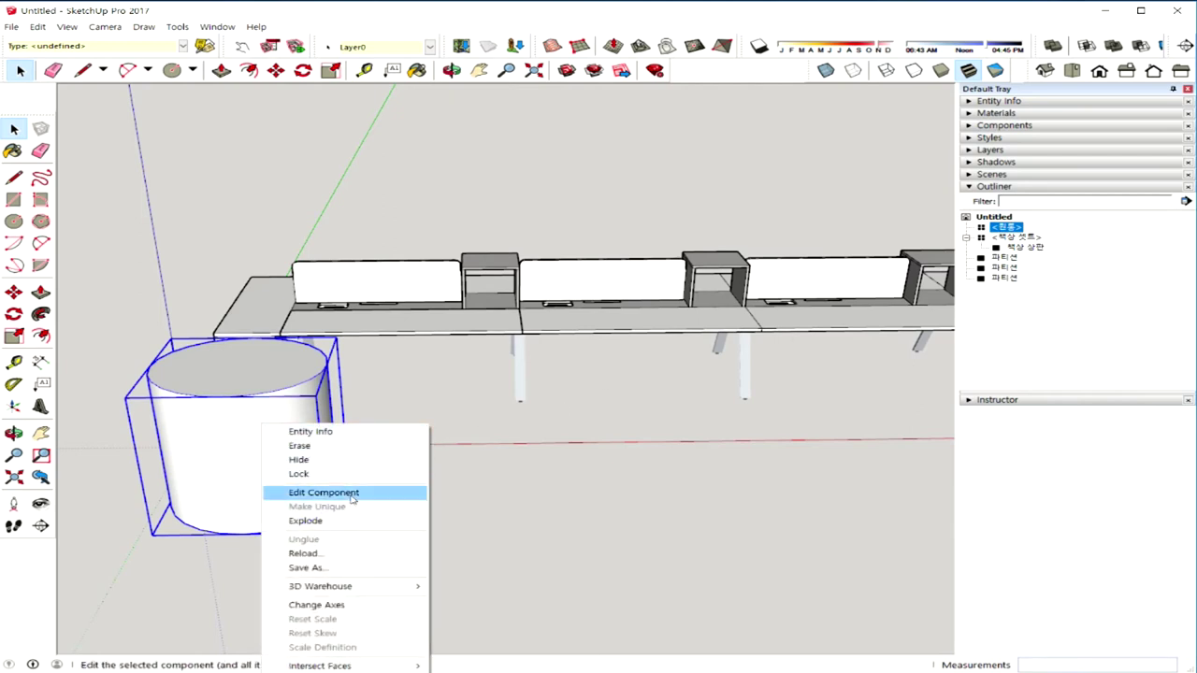
Select the cylinder in the viewport and dismiss its context menu without changes
click(1053, 315)
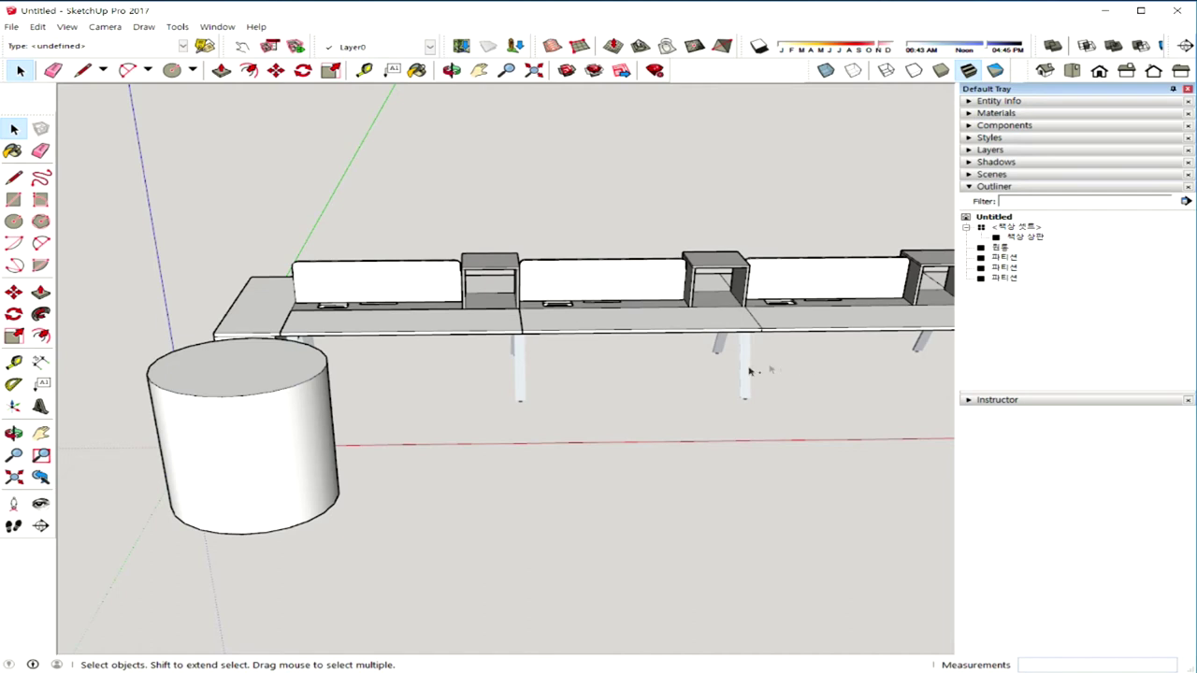
click(267, 459)
right_click(268, 460)
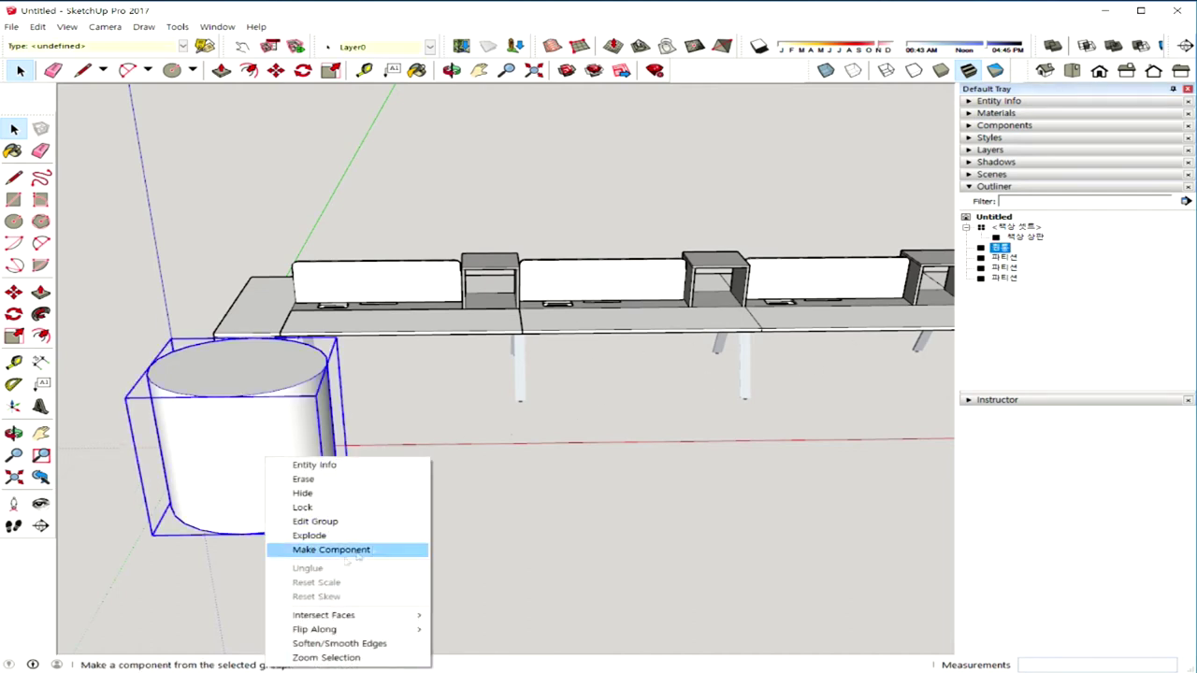
click(1026, 298)
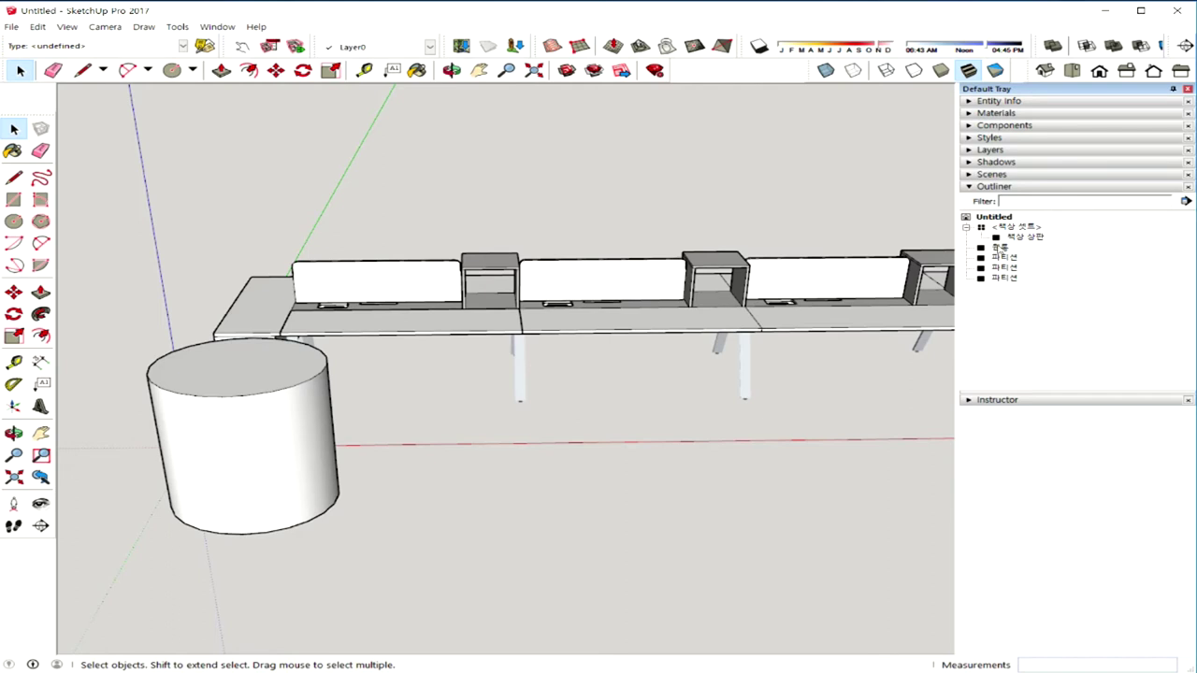
Make the cylinder a component from its Outliner entry, then undo that conversion with Ctrl+Z
right_click(1000, 249)
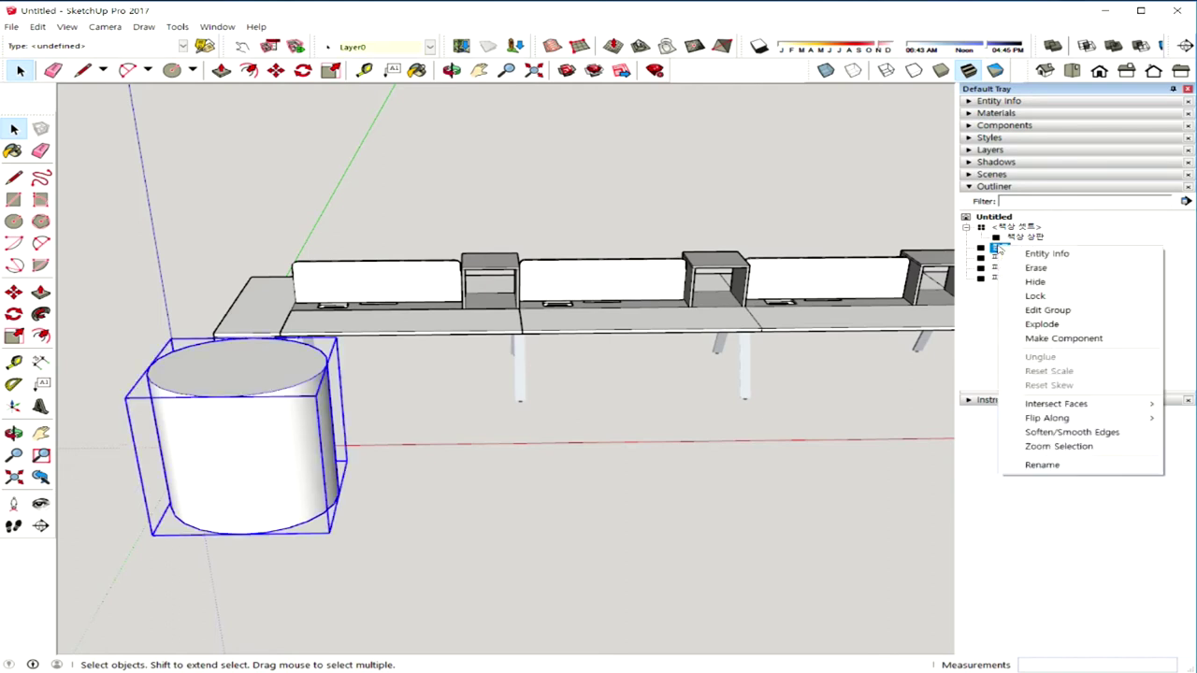
click(1066, 338)
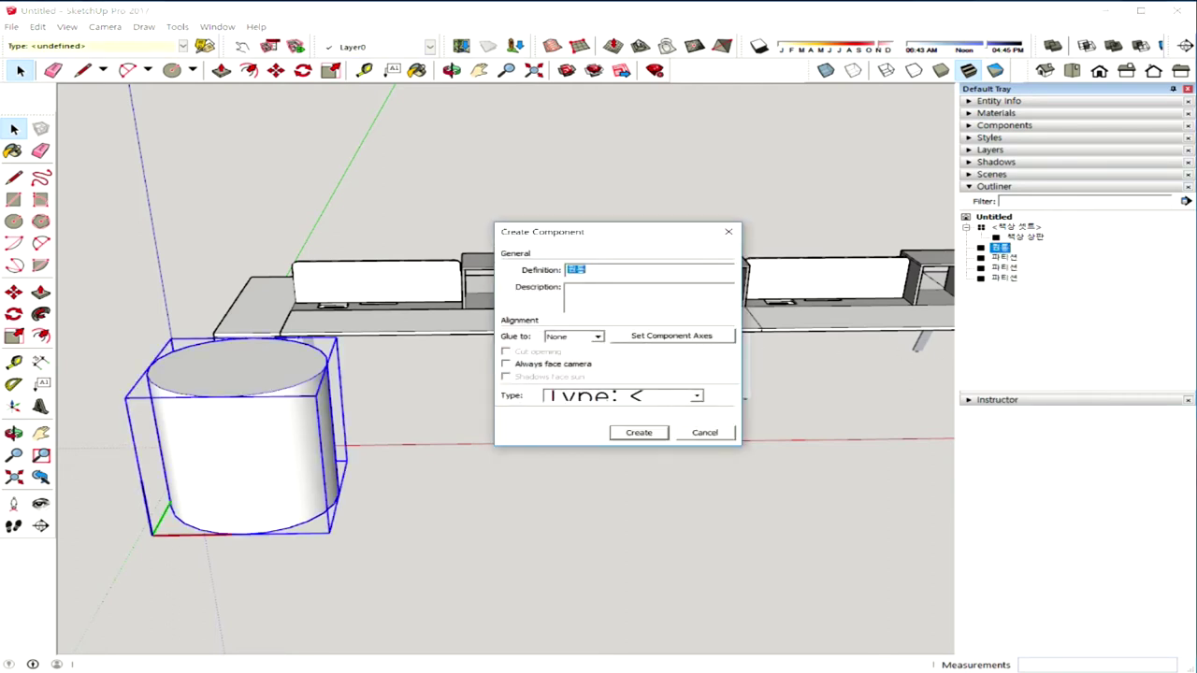
click(646, 434)
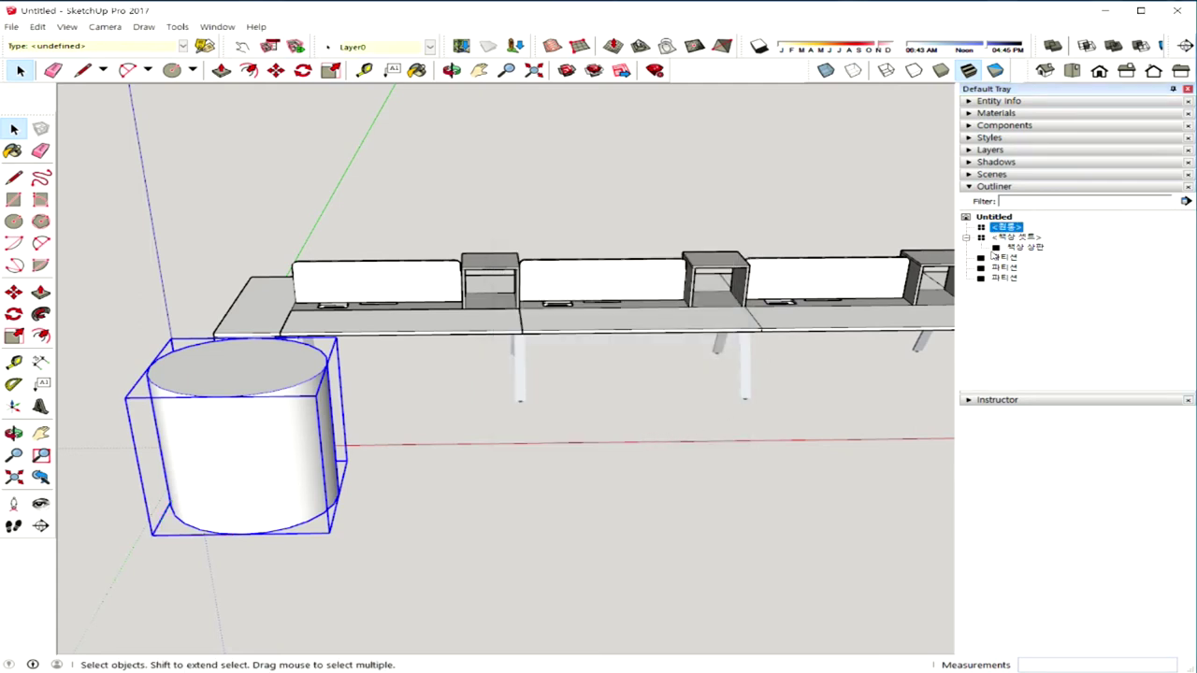
key(ctrl+z)
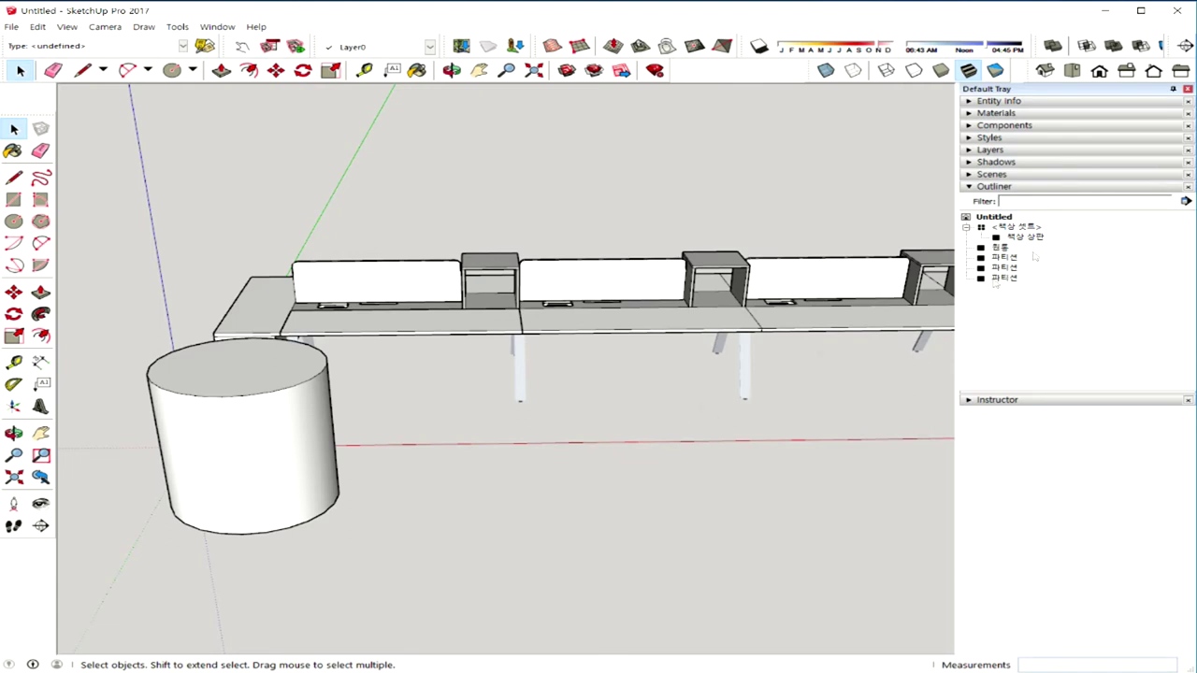
middle_drag(445, 458, 578, 440)
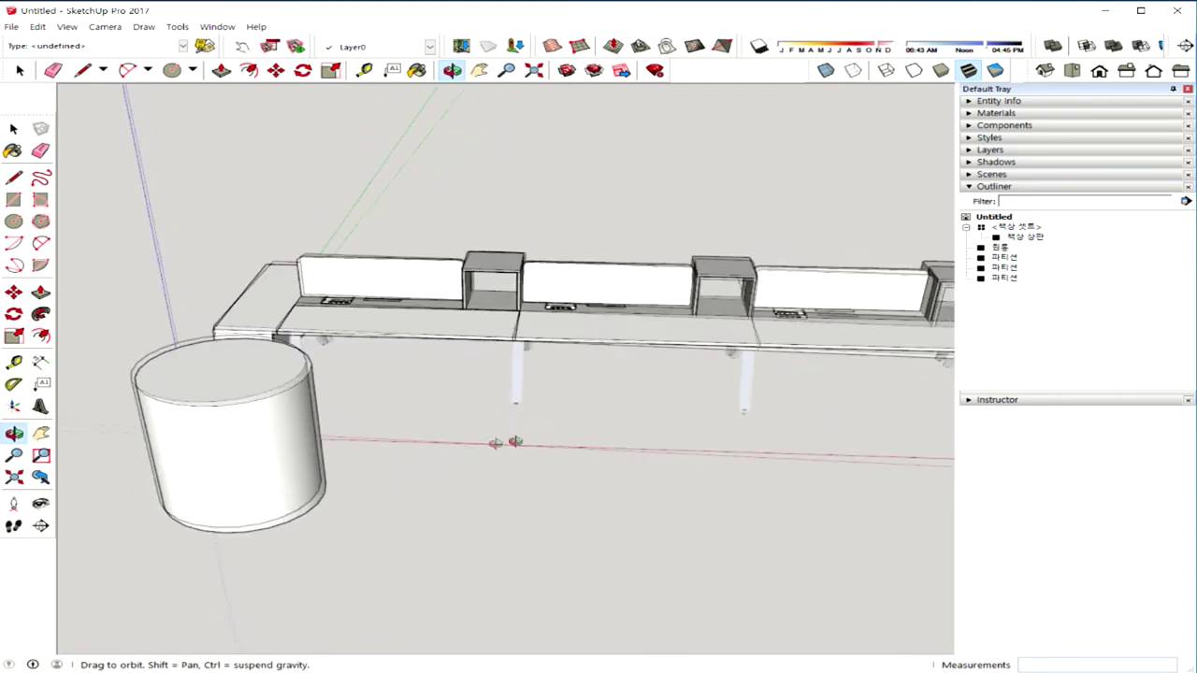
click(264, 522)
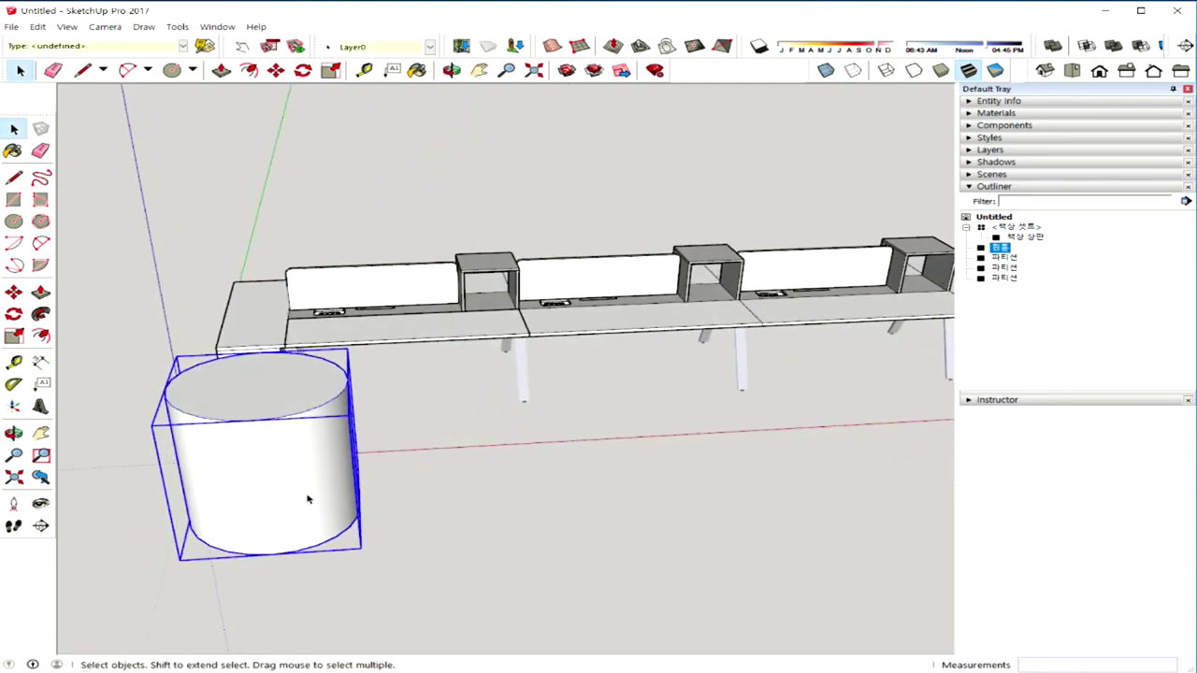
Delete the selected 원통 cylinder and orbit so the remaining desk row runs across the view
key(Delete)
mouse_move(309, 494)
middle_down()
mouse_move(521, 459)
mouse_move(548, 468)
middle_up()
mouse_move(455, 446)
middle_down()
mouse_move(551, 430)
mouse_move(401, 452)
mouse_move(515, 428)
mouse_move(600, 435)
middle_up()
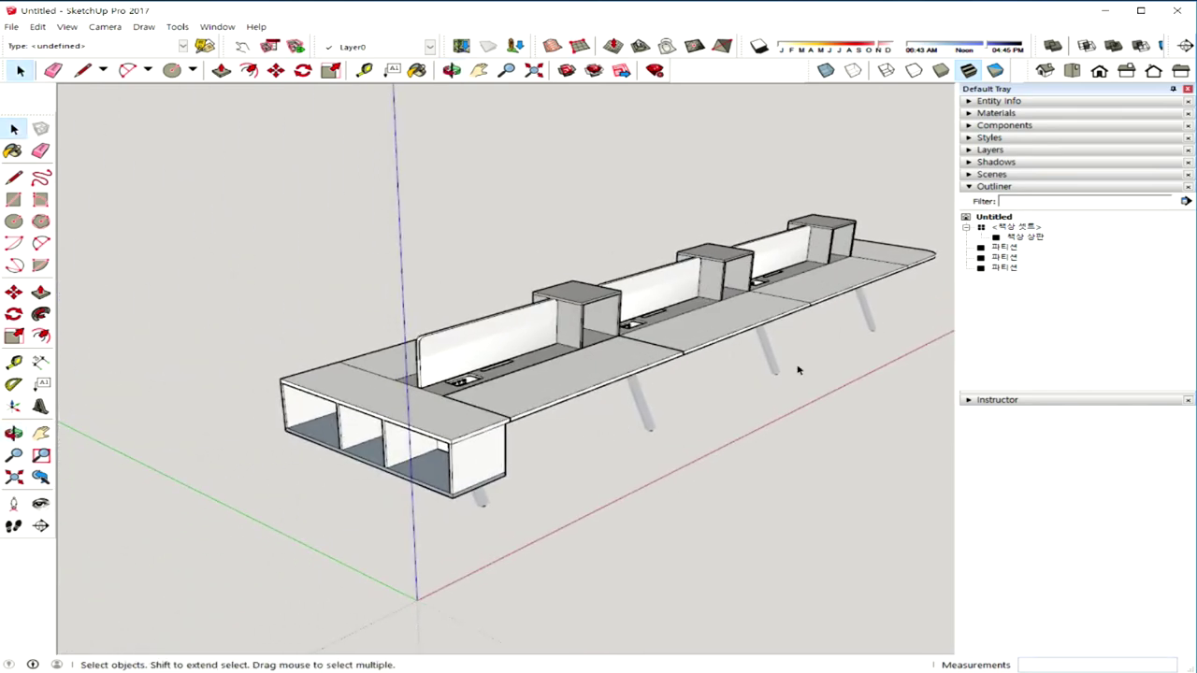
mouse_move(795, 360)
middle_down()
mouse_move(508, 381)
mouse_move(544, 383)
middle_up()
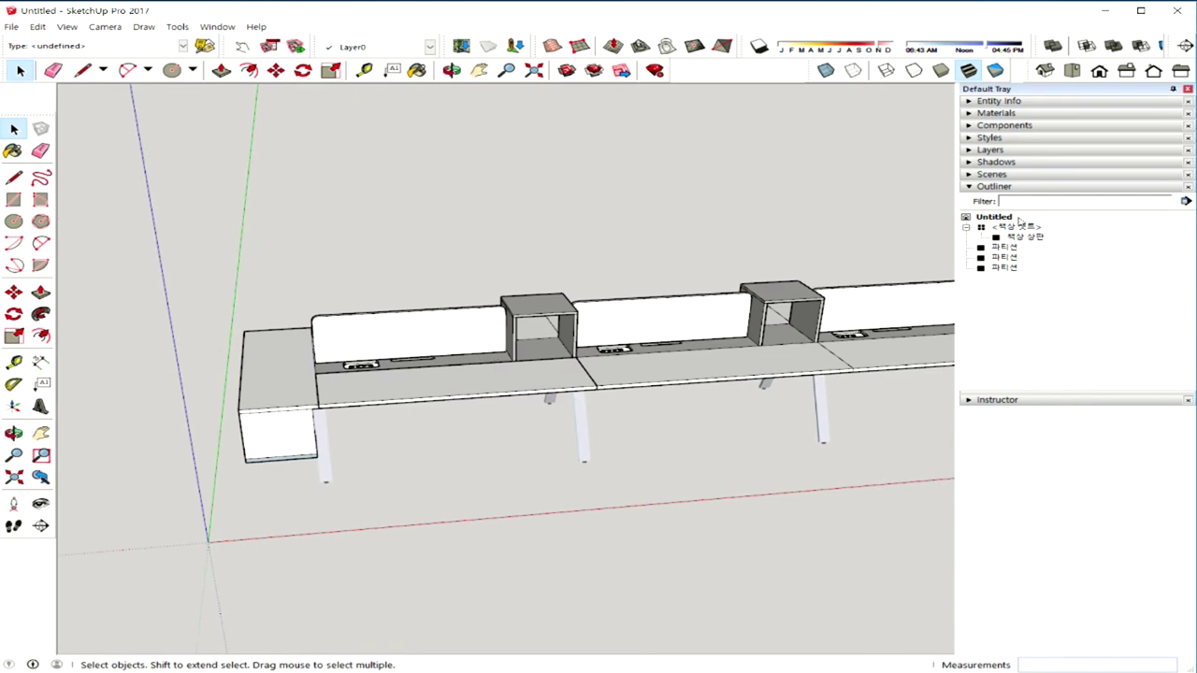
mouse_move(510, 402)
middle_down()
mouse_move(516, 384)
mouse_move(419, 377)
middle_up()
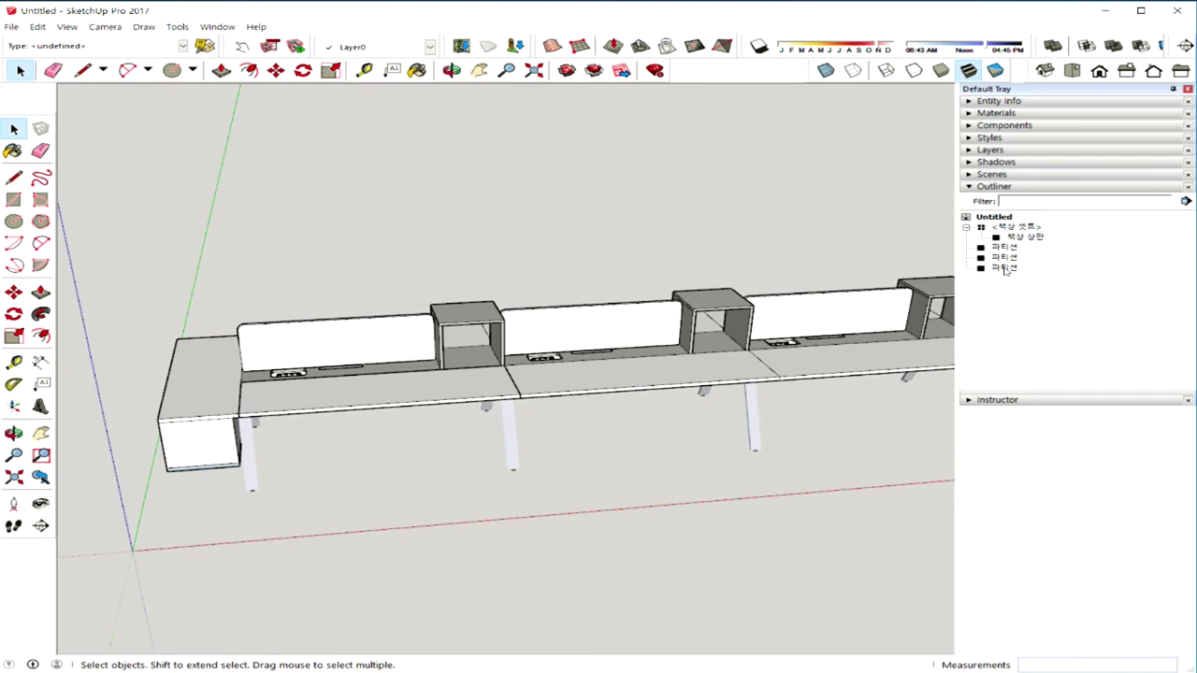
Check each 파티션 entry and panel to identify the three partitions
click(1010, 248)
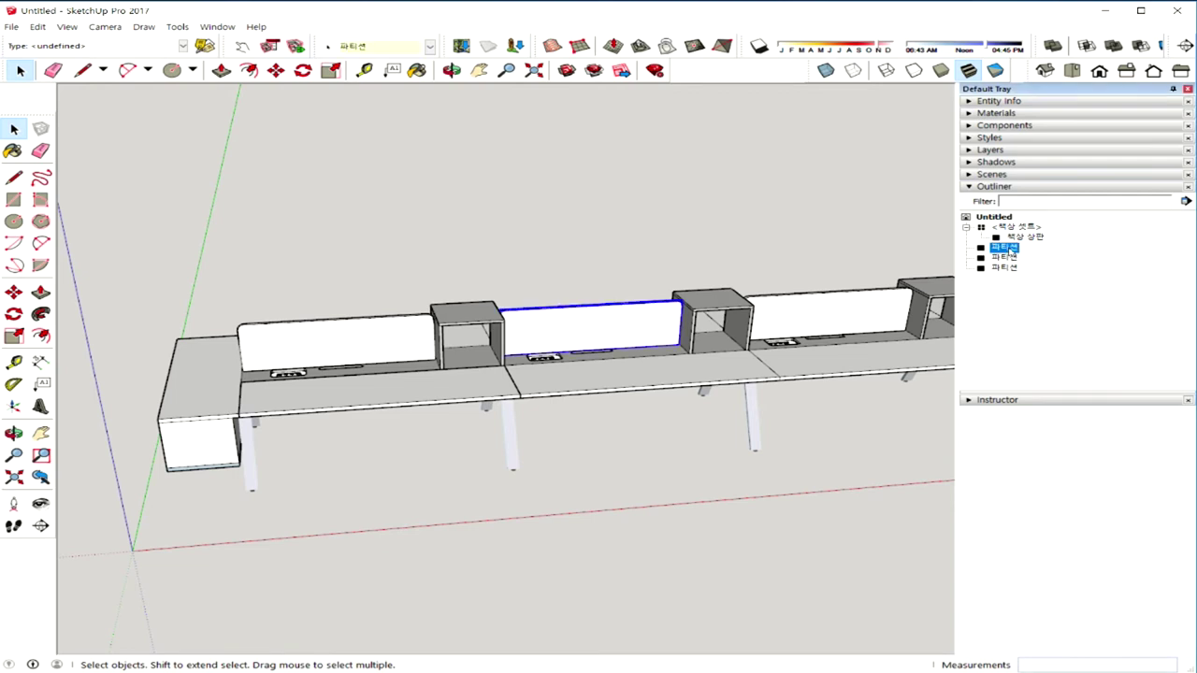
click(1008, 257)
click(1008, 268)
click(1006, 257)
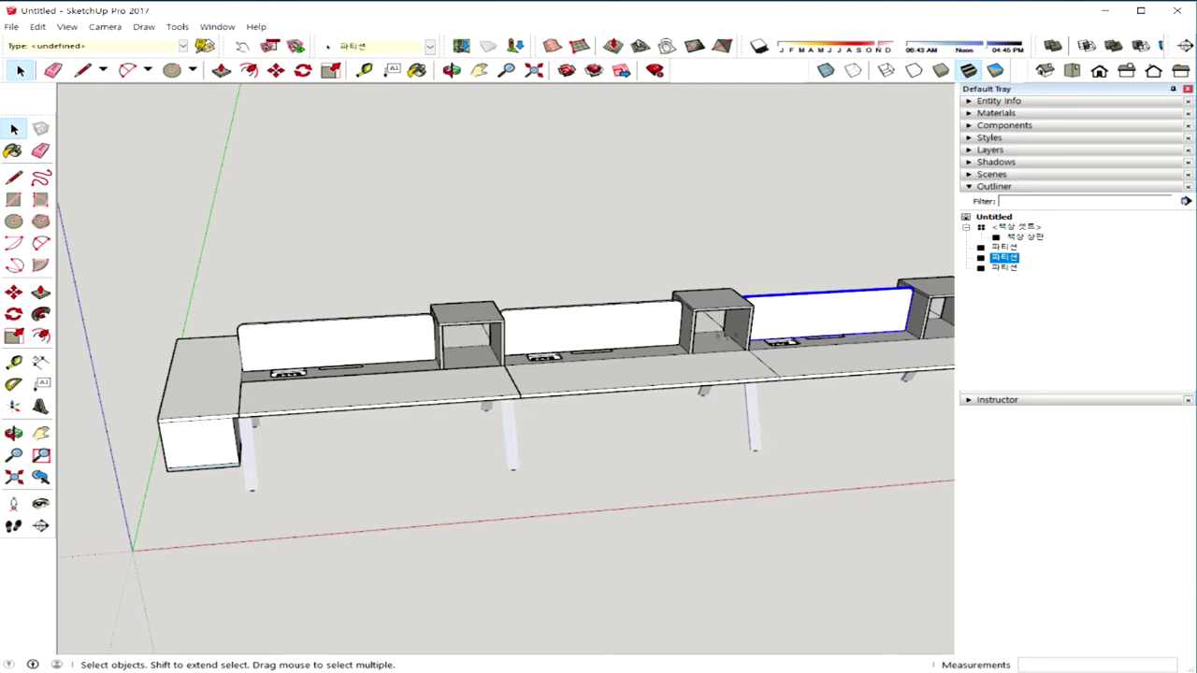
click(618, 330)
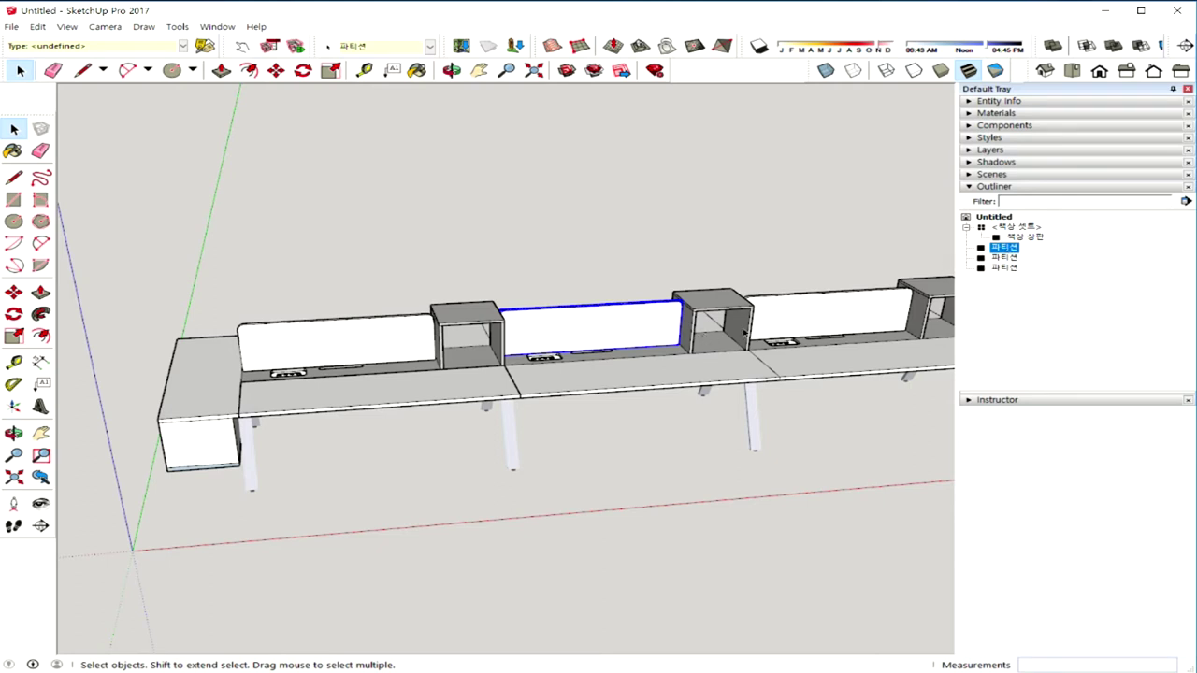
click(365, 344)
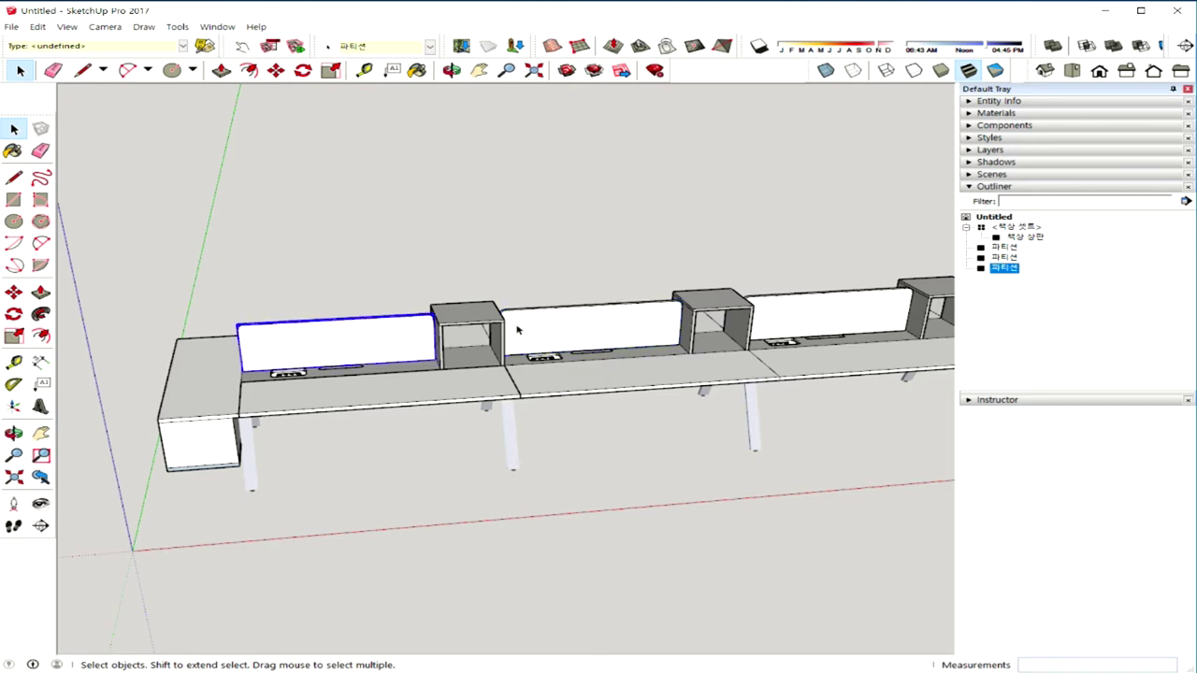
click(573, 327)
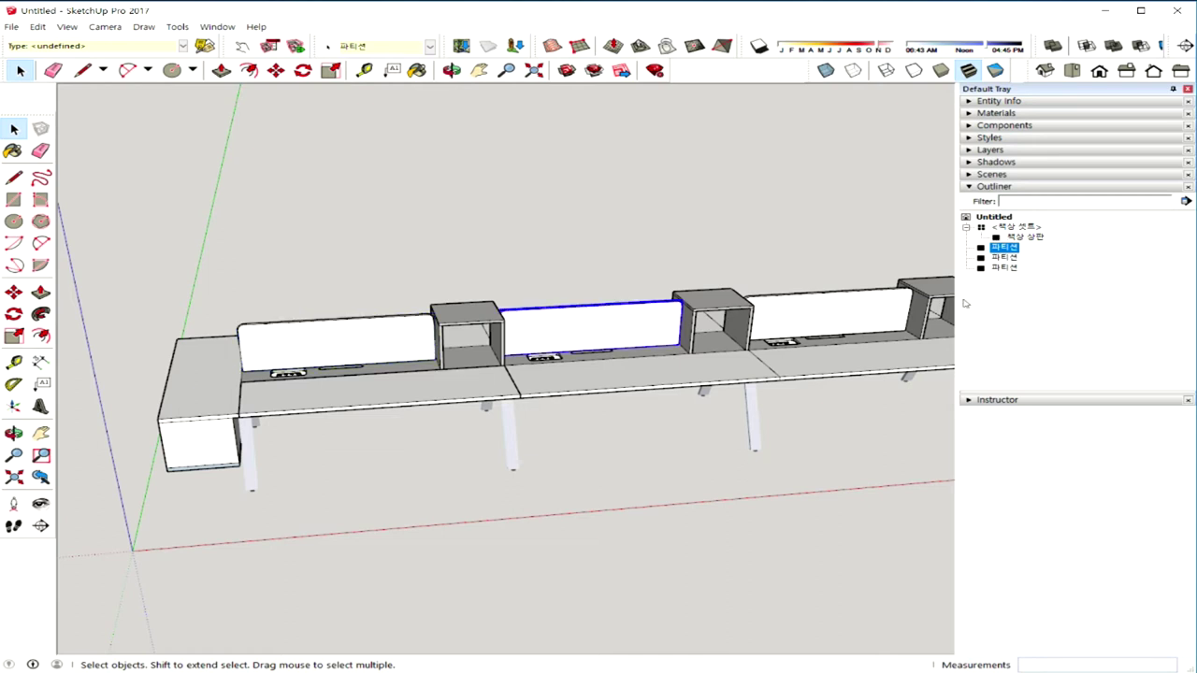
click(1007, 257)
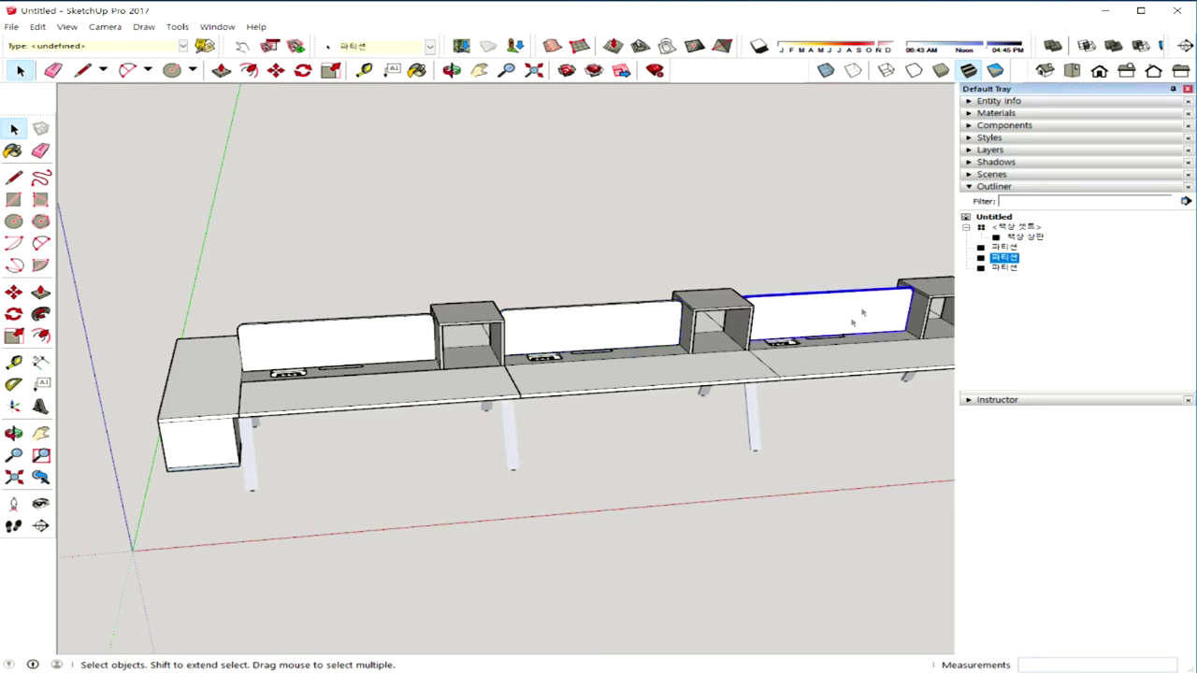
Select the left, middle and right partition panels together
middle_drag(819, 354, 751, 377)
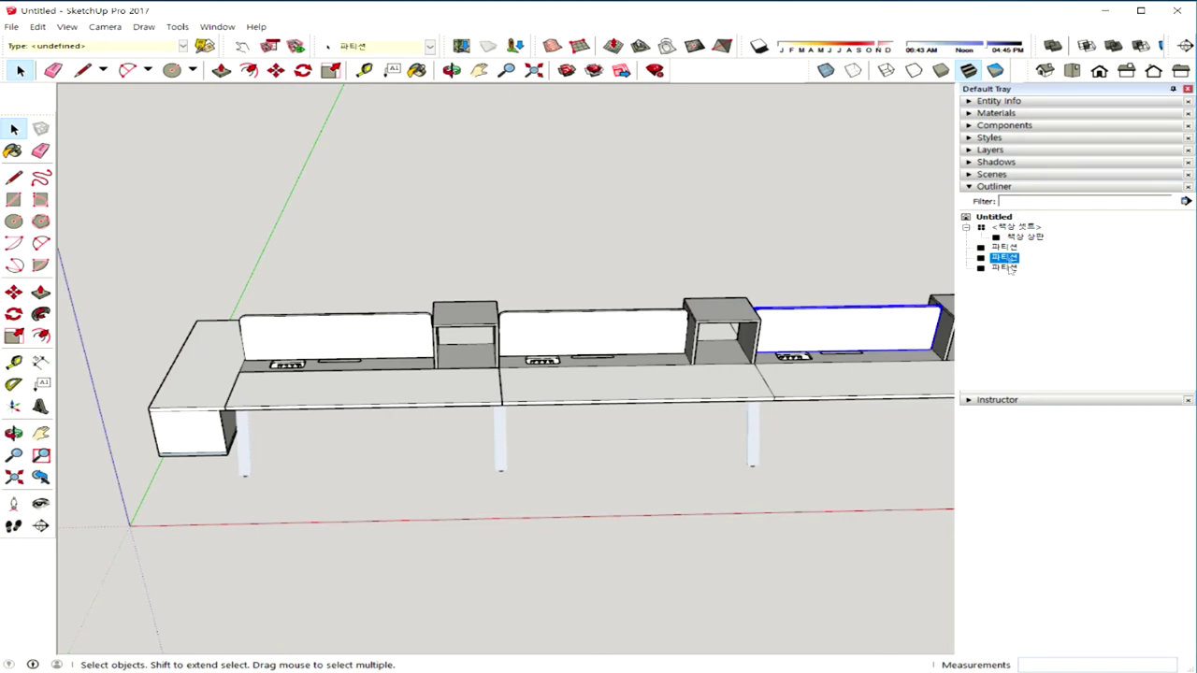
click(609, 345)
click(365, 352)
click(580, 342)
click(800, 339)
click(392, 342)
shift+click(592, 343)
shift+click(795, 338)
right_click(643, 339)
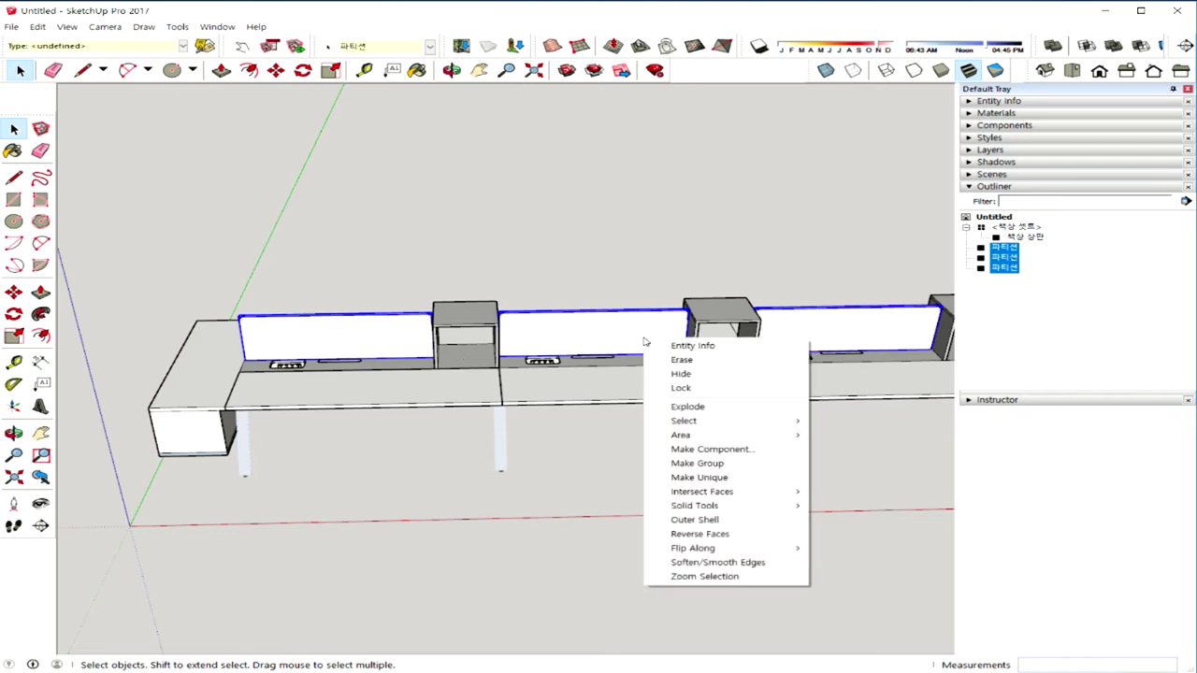
Make a single group from the three selected 파티션 panels
click(724, 465)
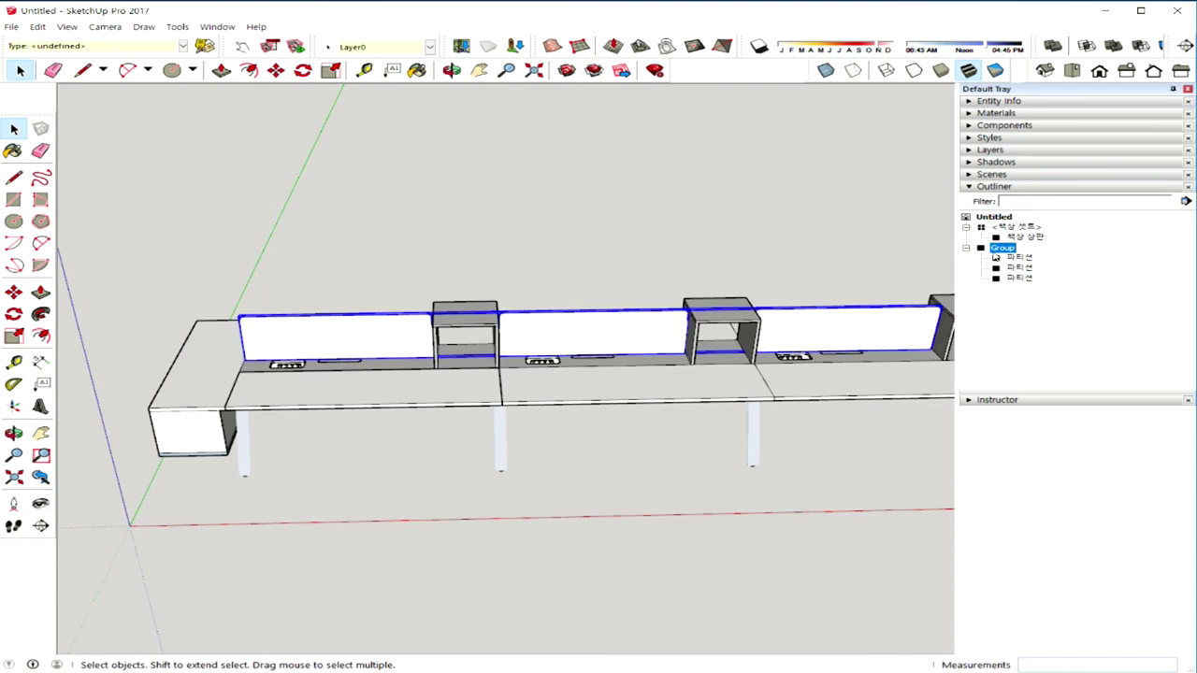
right_click(1001, 251)
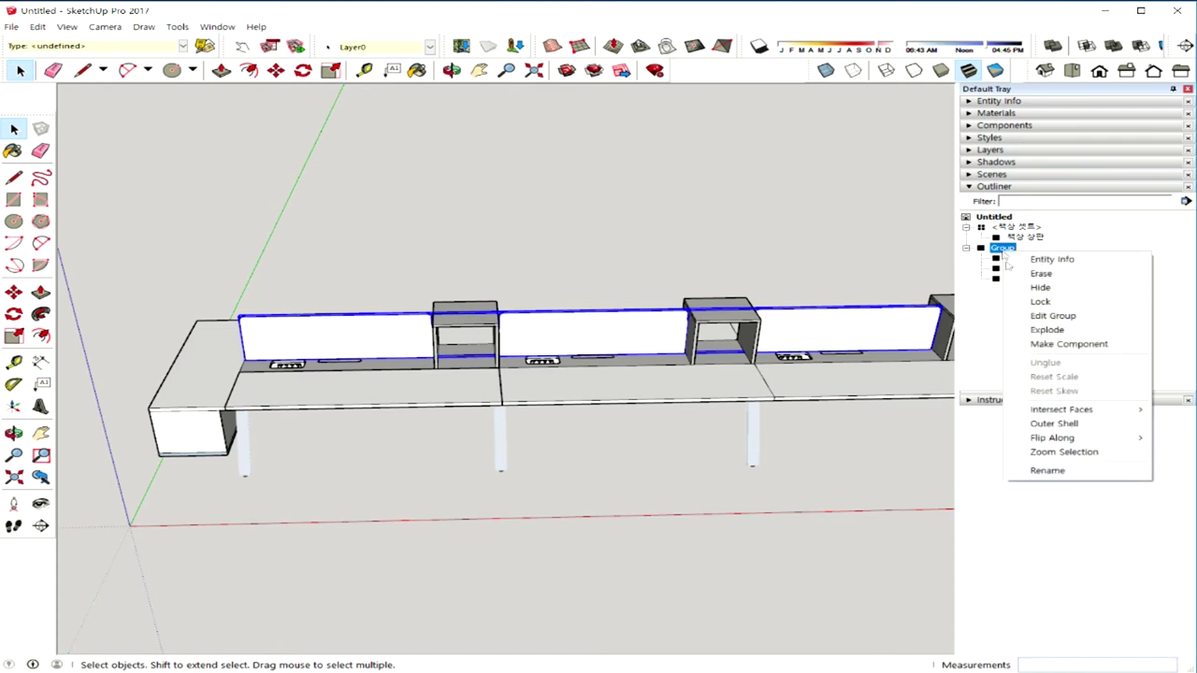
Rename the partition group to 파티션 셋트
click(1063, 470)
text(파티션 )
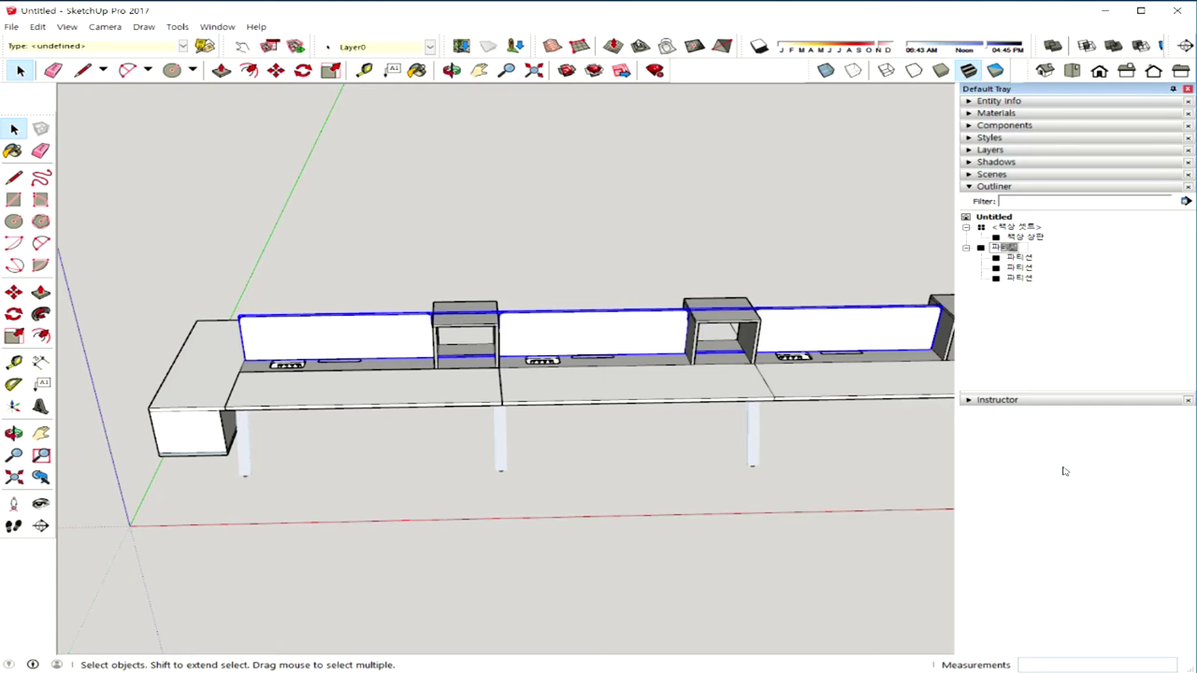
text(셋트)
key(Return)
click(1021, 314)
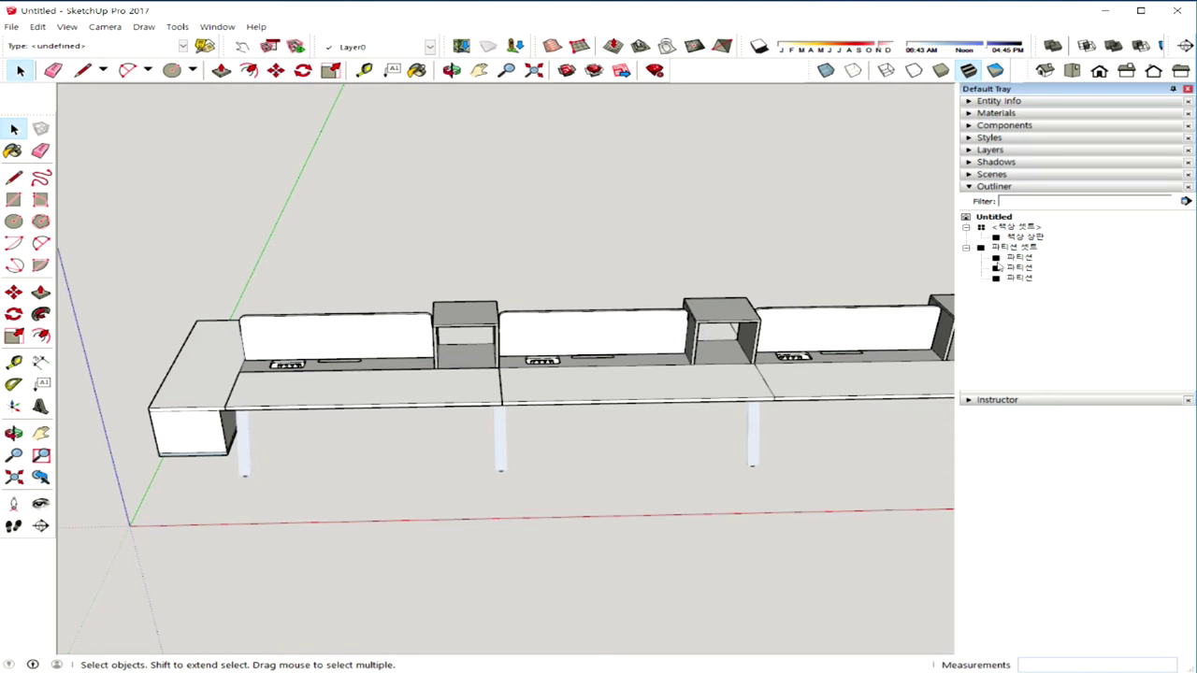
Check each partition inside 파티션 셋트 to confirm the group holds all three
click(1025, 273)
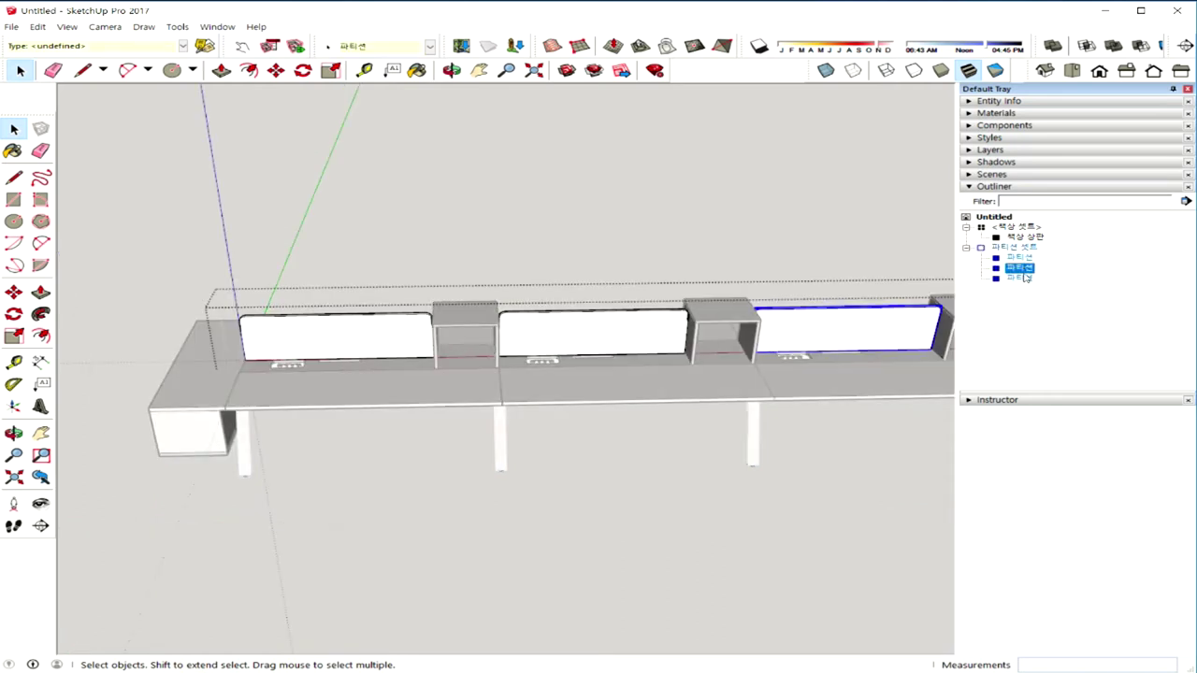
click(1025, 278)
click(1022, 268)
click(1019, 278)
click(1021, 258)
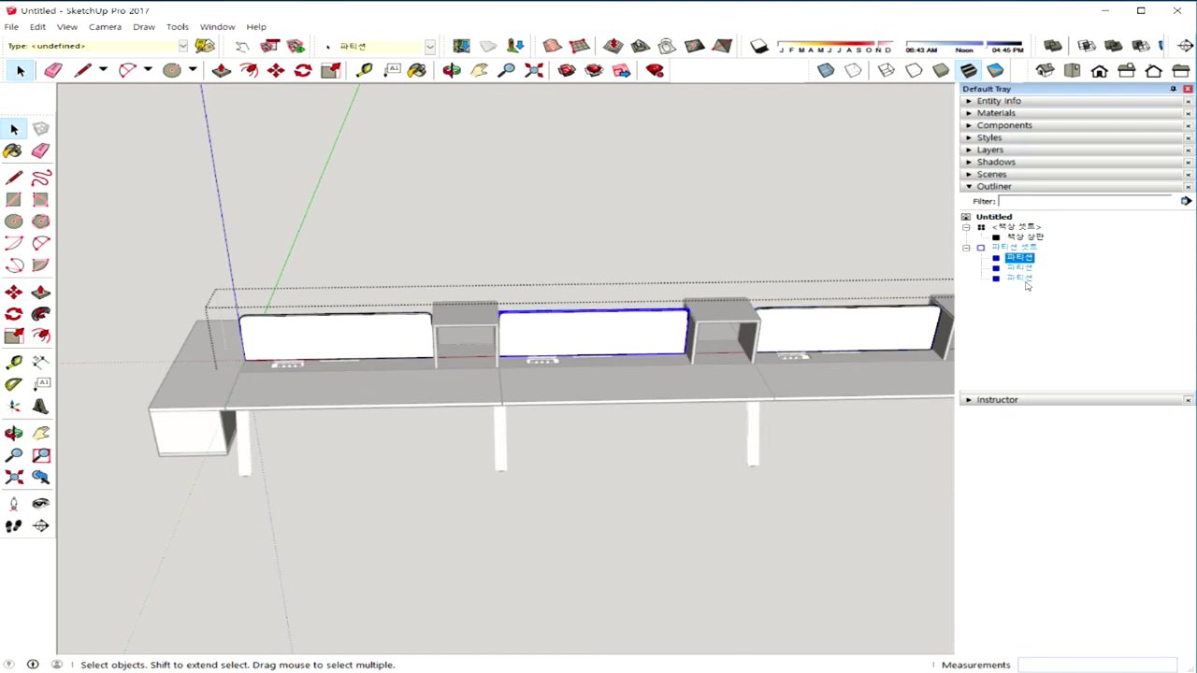
click(1042, 286)
click(1025, 248)
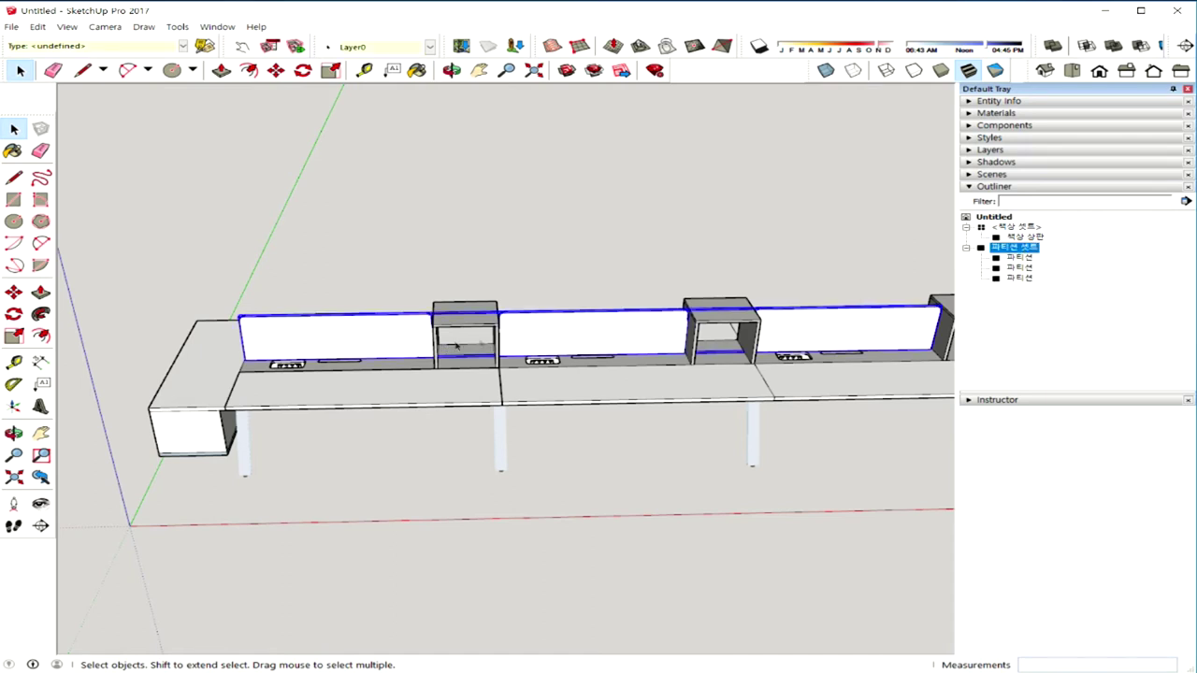
click(1020, 322)
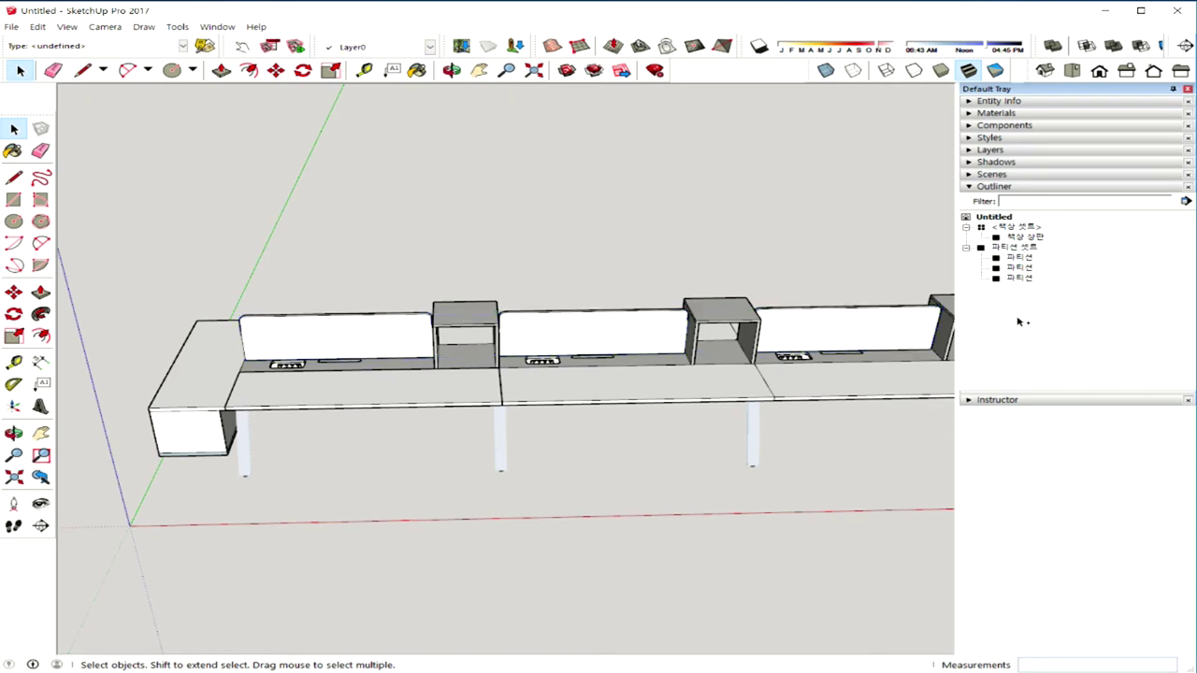
Ungroup the 파티션 셋트 set and select the three loose partition panels in the viewport
click(591, 343)
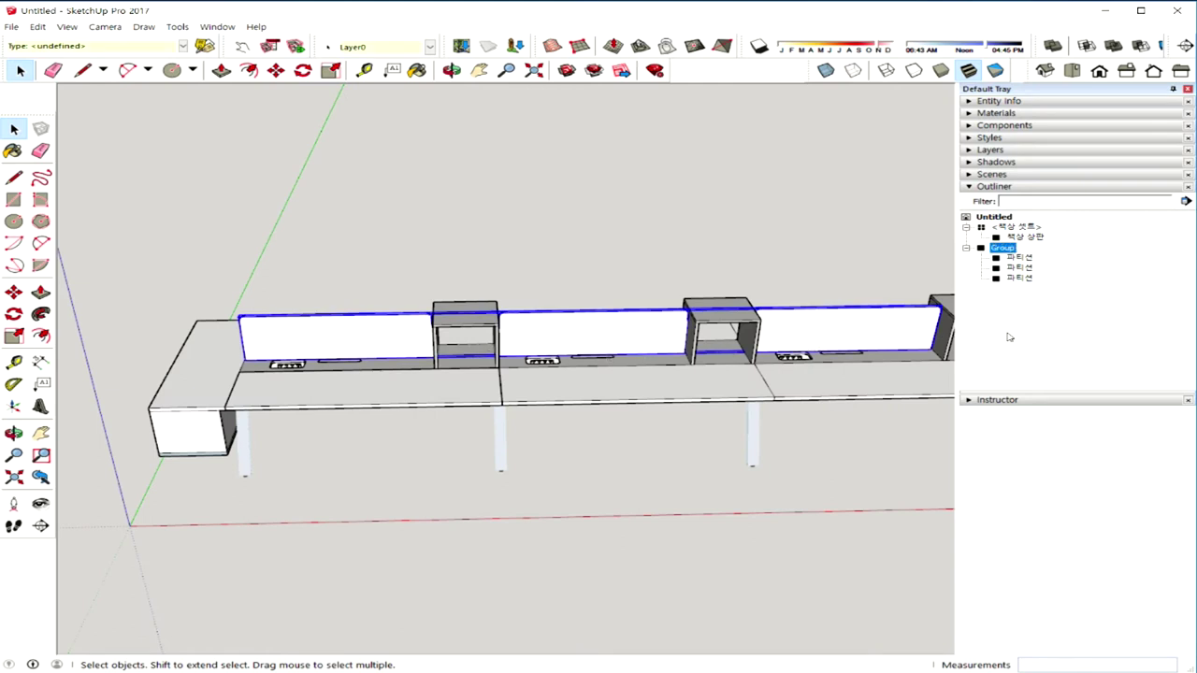
key(ctrl+z)
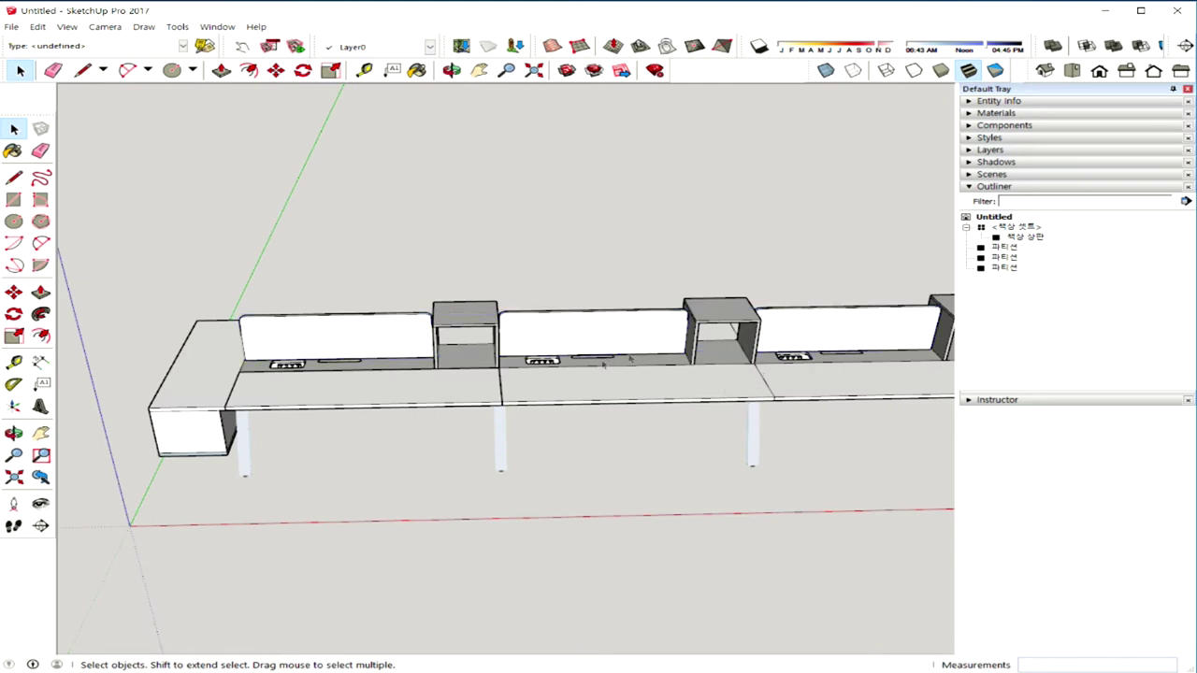
click(377, 348)
click(601, 337)
click(800, 335)
shift+click(617, 342)
shift+click(409, 344)
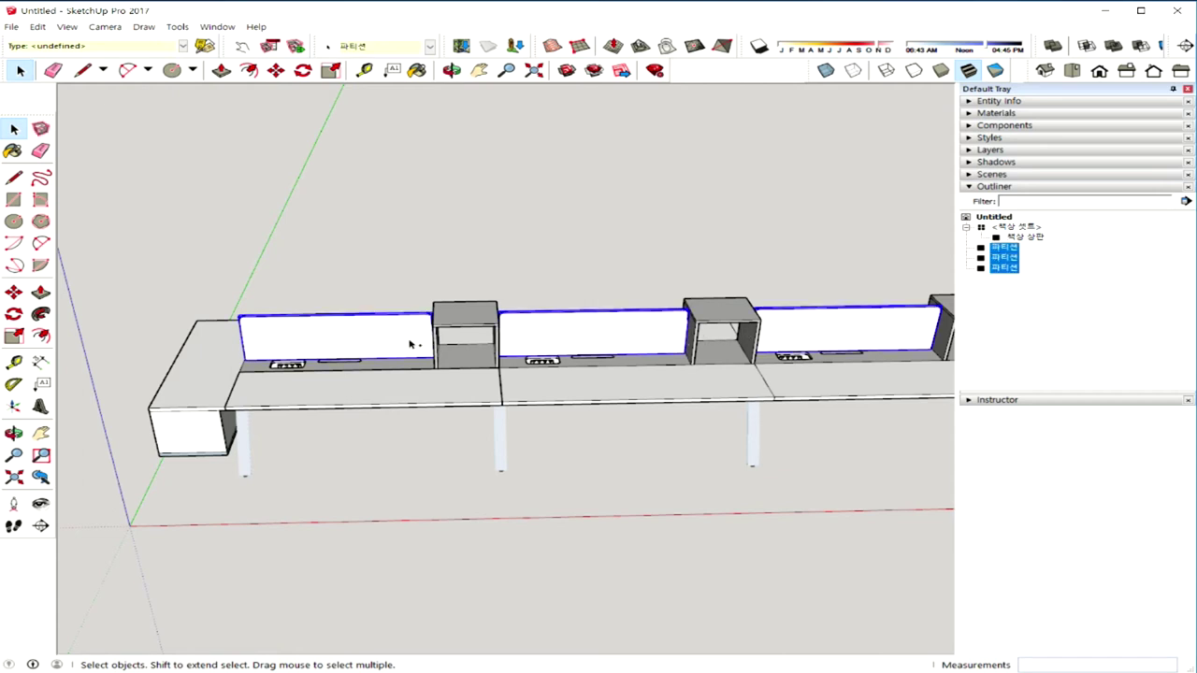
click(1019, 339)
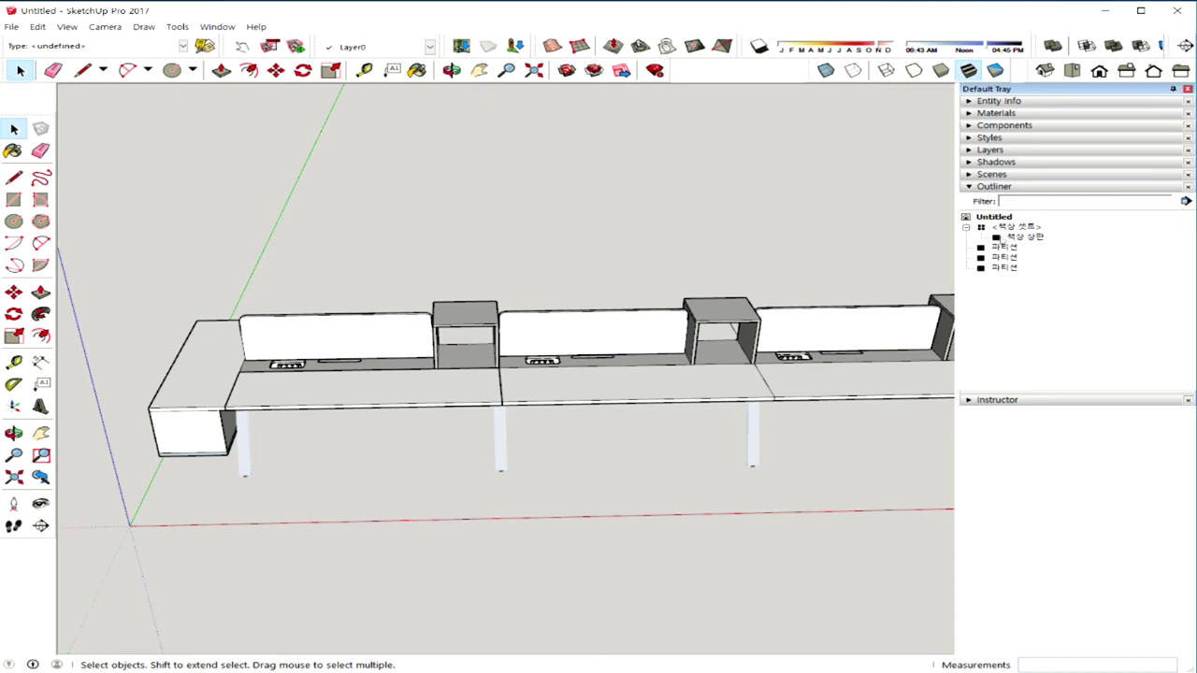
Select all three 파티션 panel entries together in the Outliner
click(1005, 247)
shift+click(1005, 257)
shift+click(1005, 268)
click(1050, 273)
click(1005, 247)
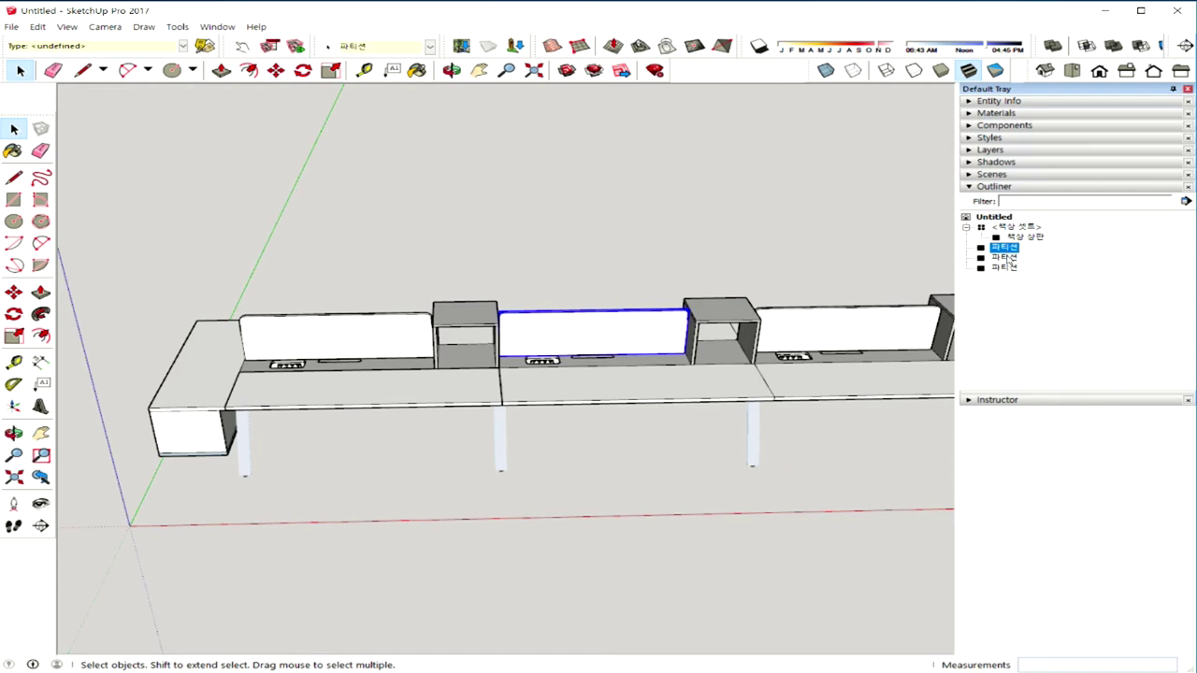
shift+click(1004, 257)
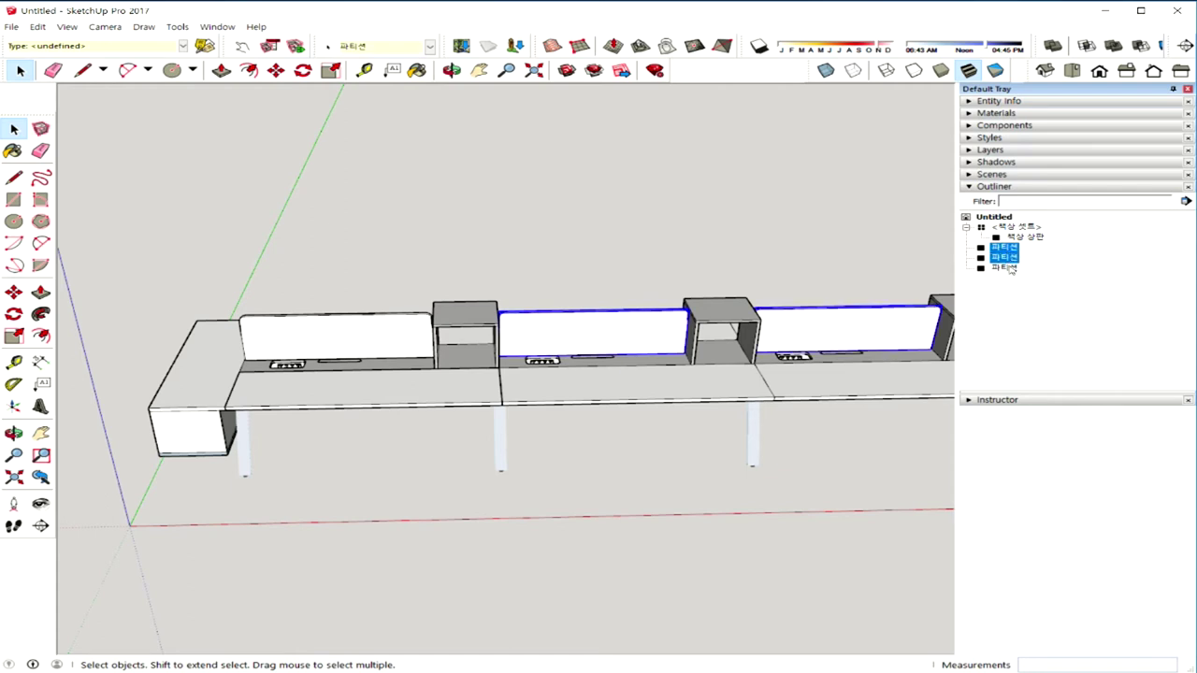
click(1004, 268)
click(1047, 271)
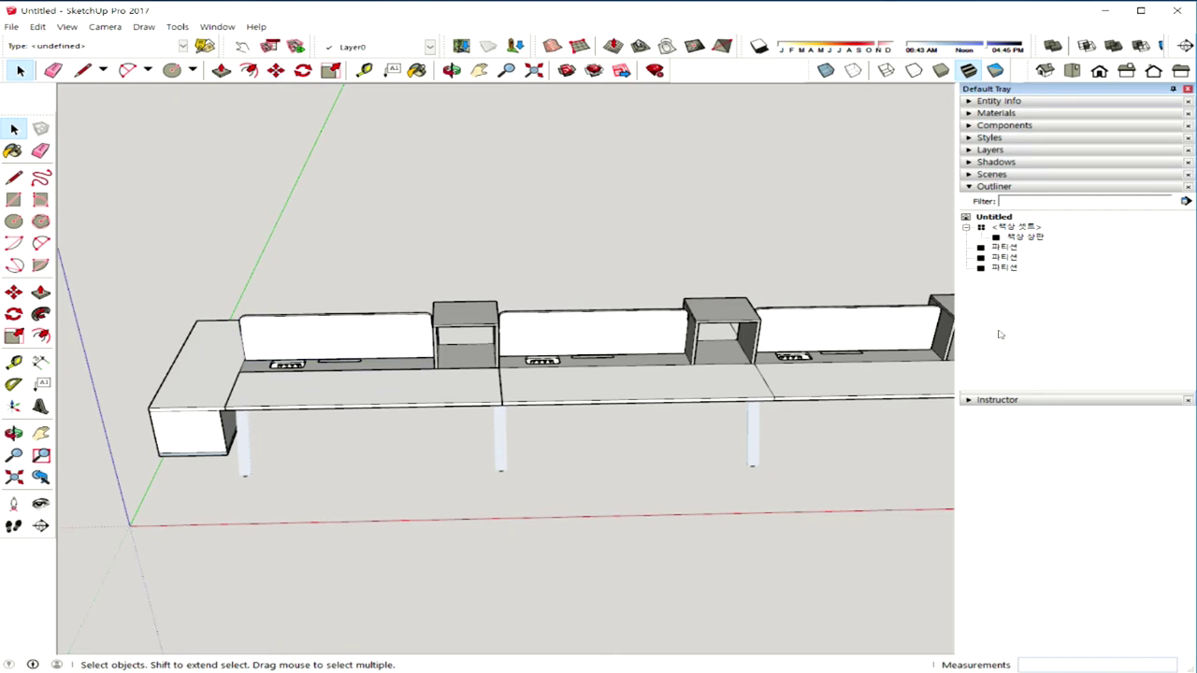
click(1004, 248)
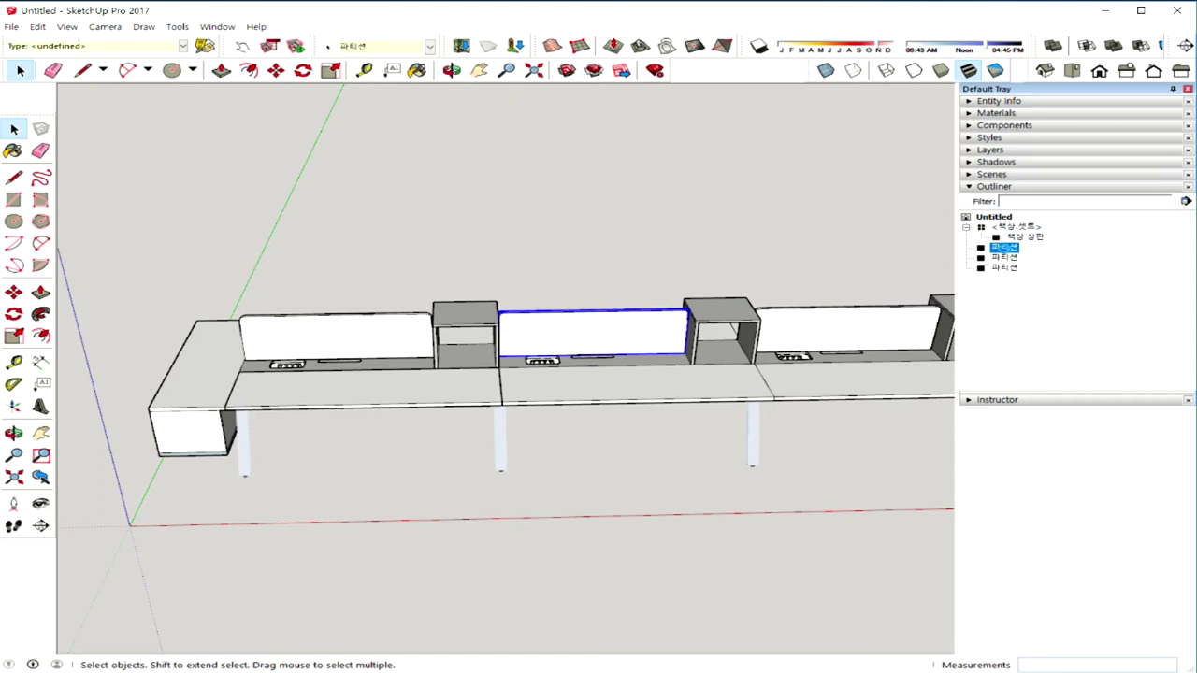
shift+click(1006, 269)
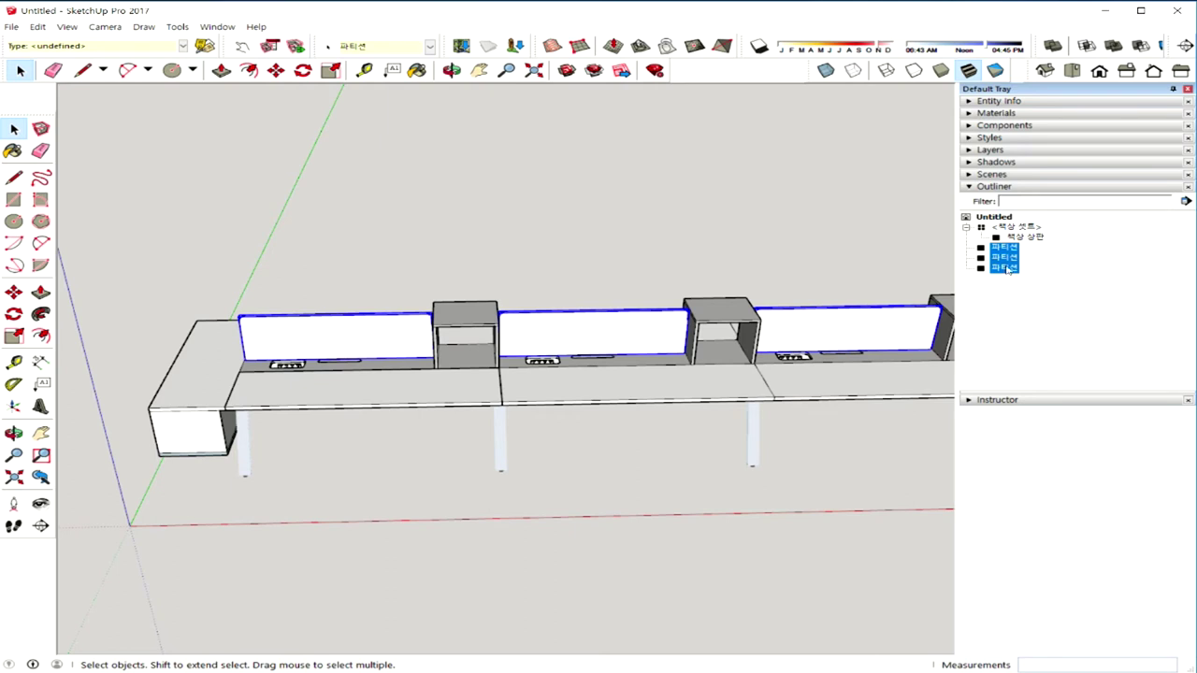
click(1020, 291)
click(1012, 269)
shift+click(1013, 248)
click(1024, 332)
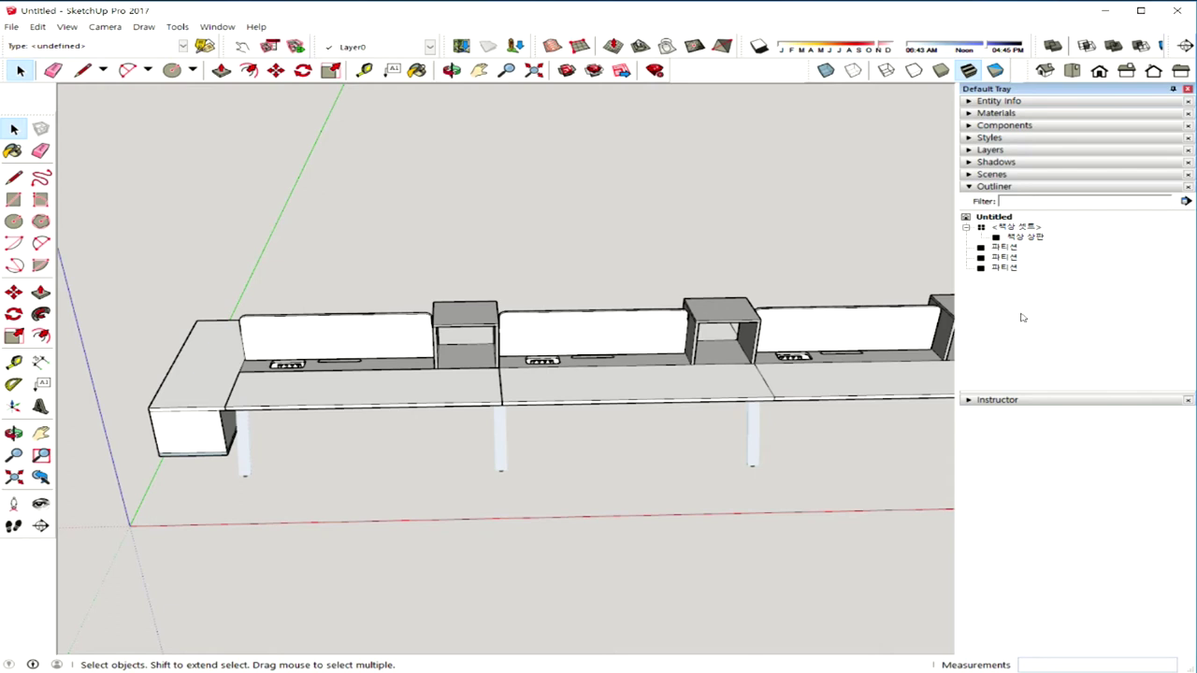
Select all three 파티션 rows in the Outliner and combine them with Make Group
click(1006, 247)
shift+click(1006, 257)
click(1015, 291)
click(1005, 248)
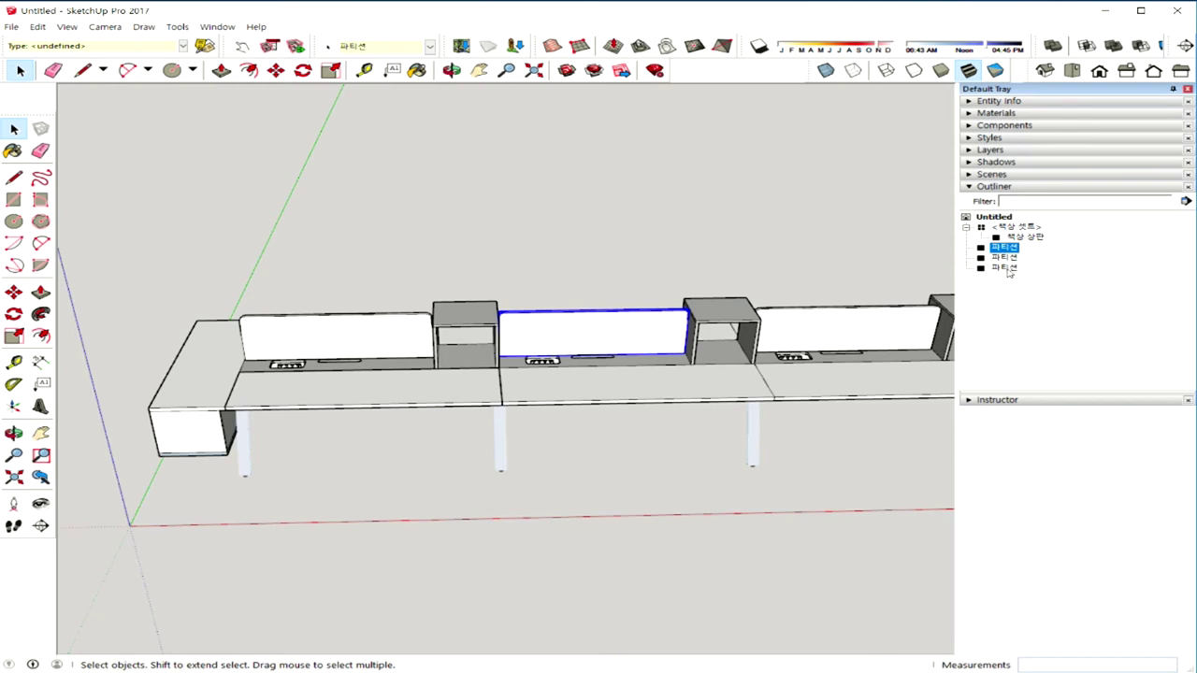
shift+click(1008, 269)
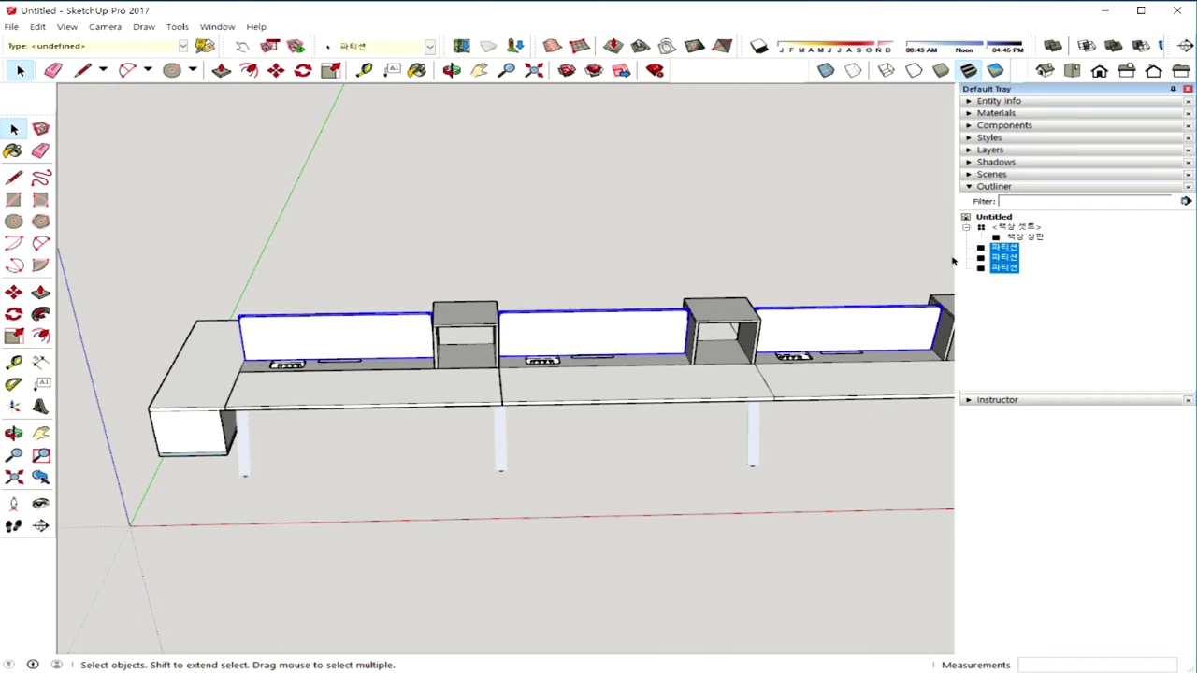
right_click(1004, 270)
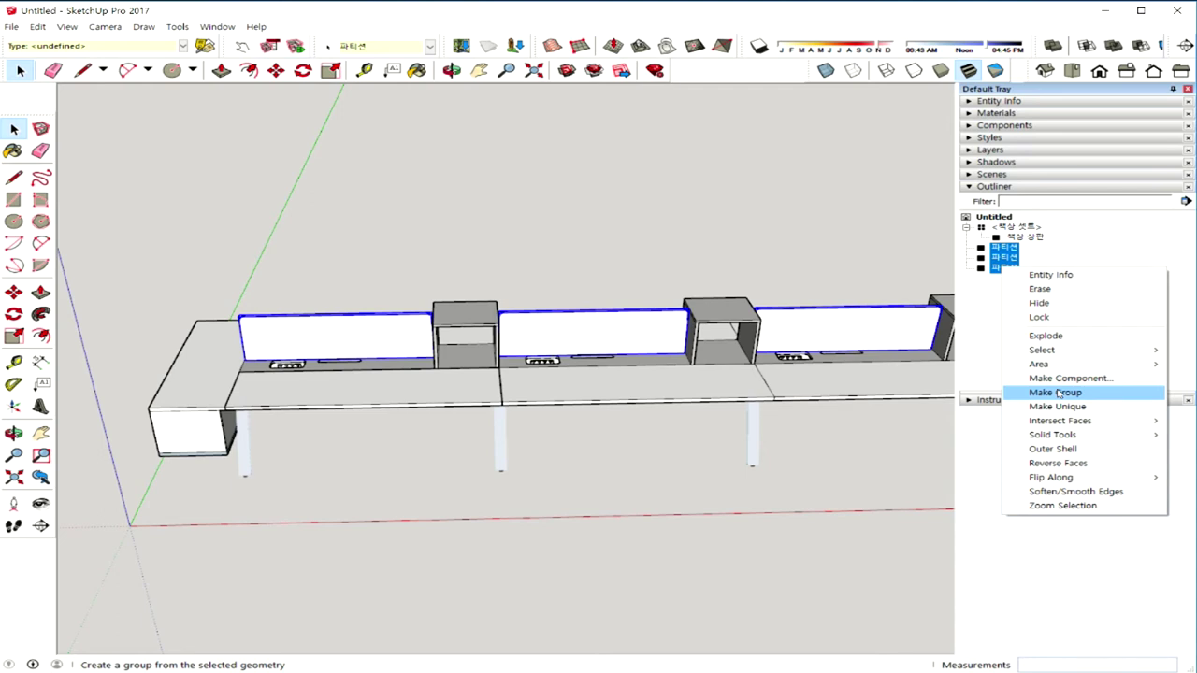
click(1055, 392)
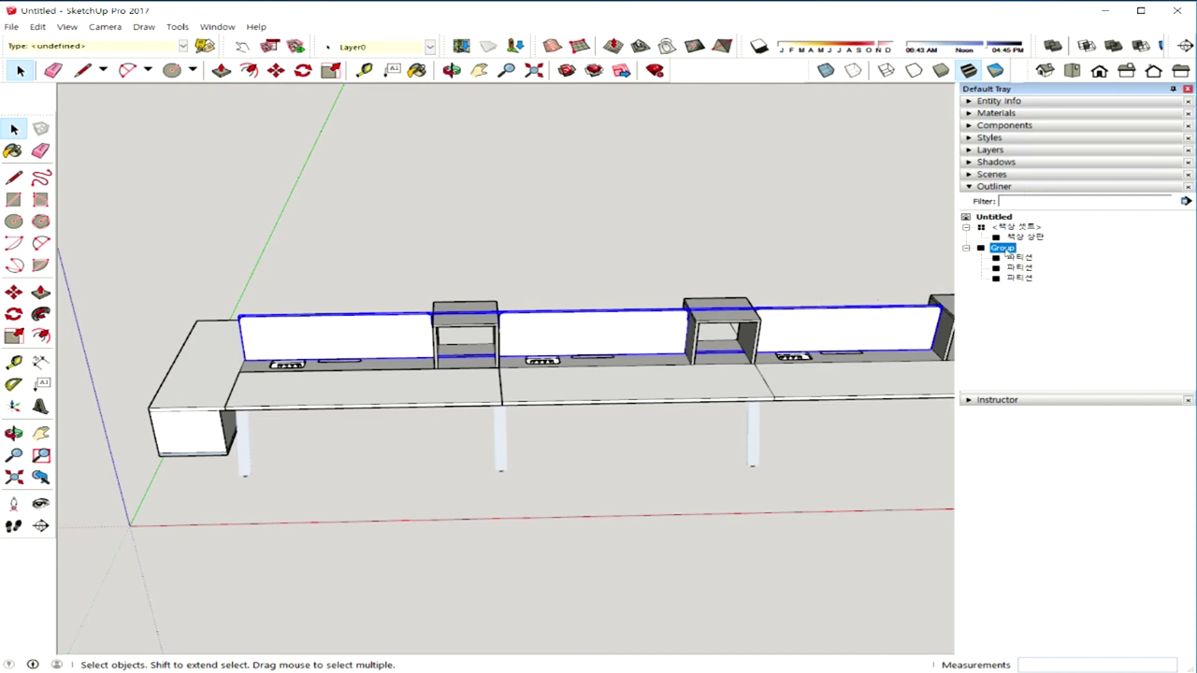
Rename the new unnamed Group to 파티션 셋트
right_click(1007, 250)
click(1070, 469)
text(파티션 셋)
middle_drag(527, 415, 720, 398)
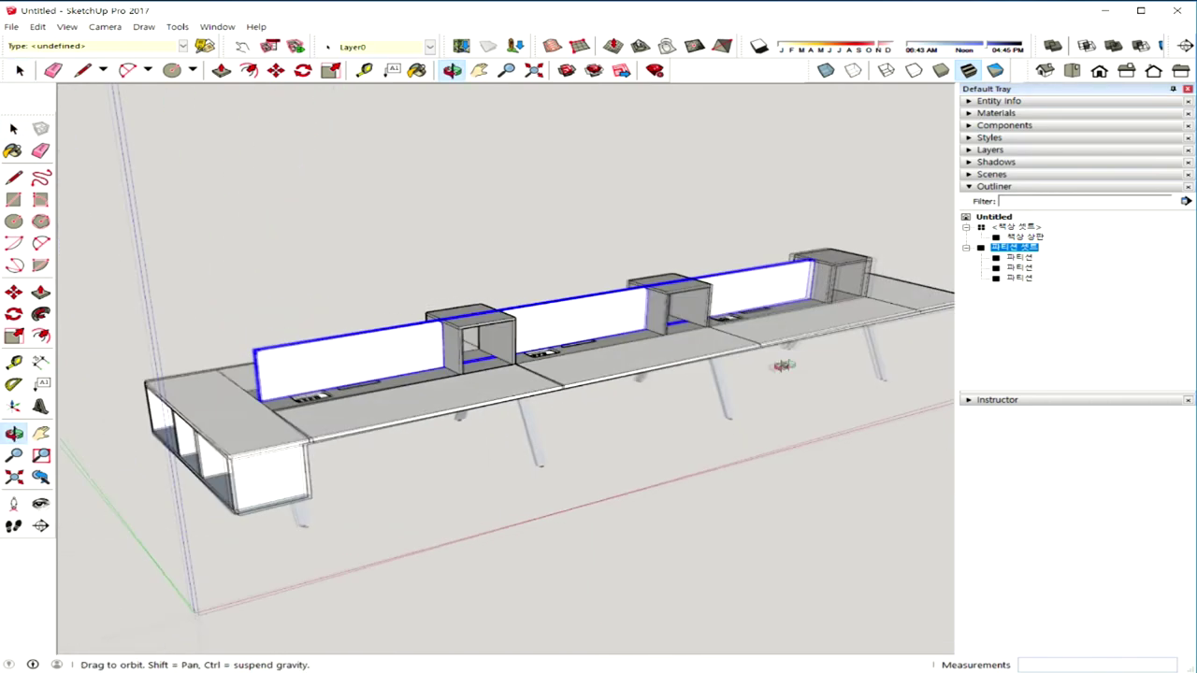
Select the 책상 셋트 desk group, enter it for editing, and zoom in on the desk top
mouse_move(300, 470)
middle_down()
mouse_move(313, 470)
mouse_move(300, 456)
middle_up()
click(309, 455)
click(348, 478)
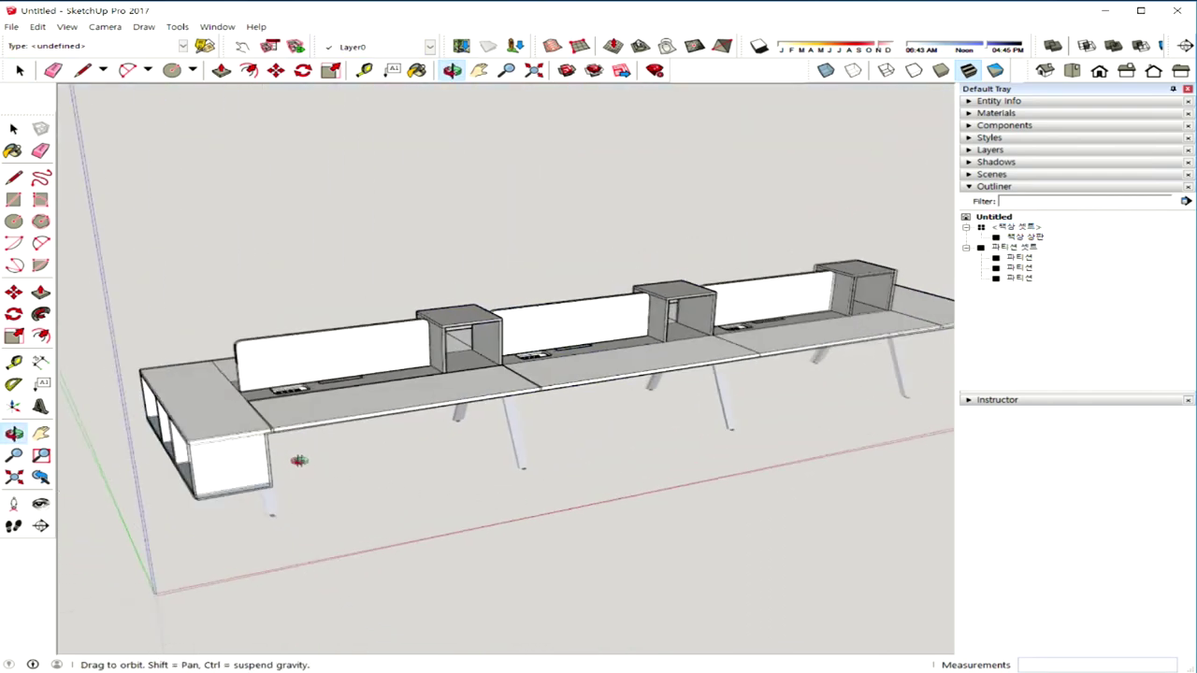
click(387, 402)
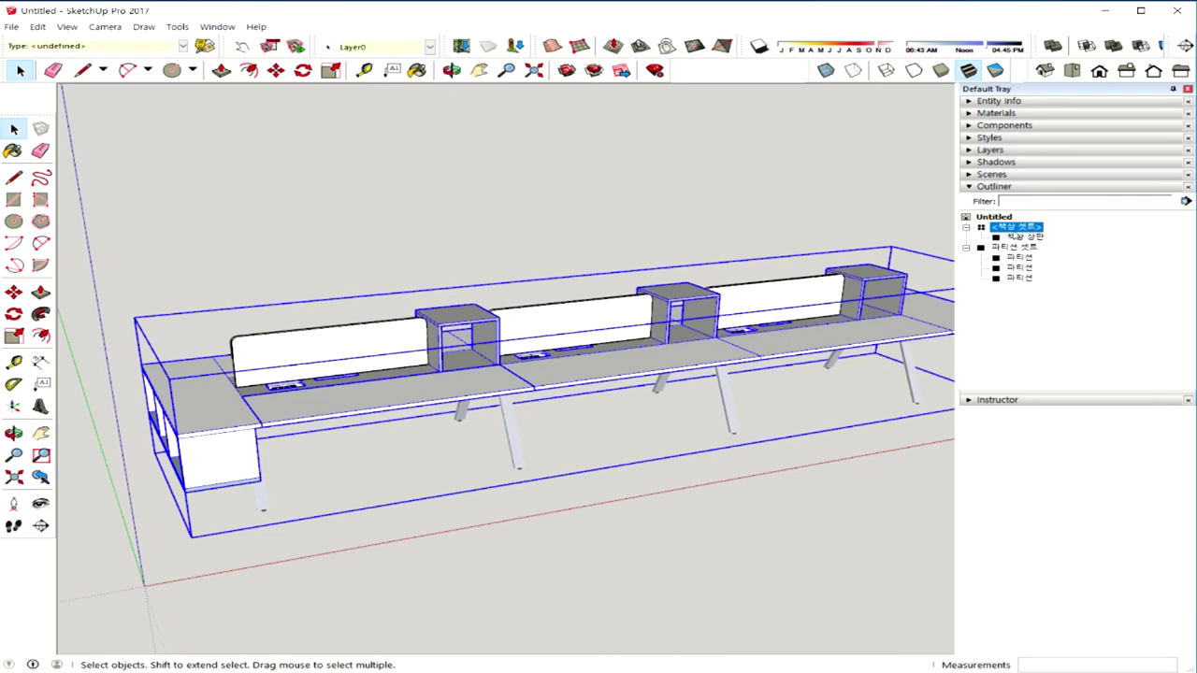
click(466, 442)
mouse_move(473, 455)
middle_down()
mouse_move(589, 386)
mouse_move(538, 409)
middle_up()
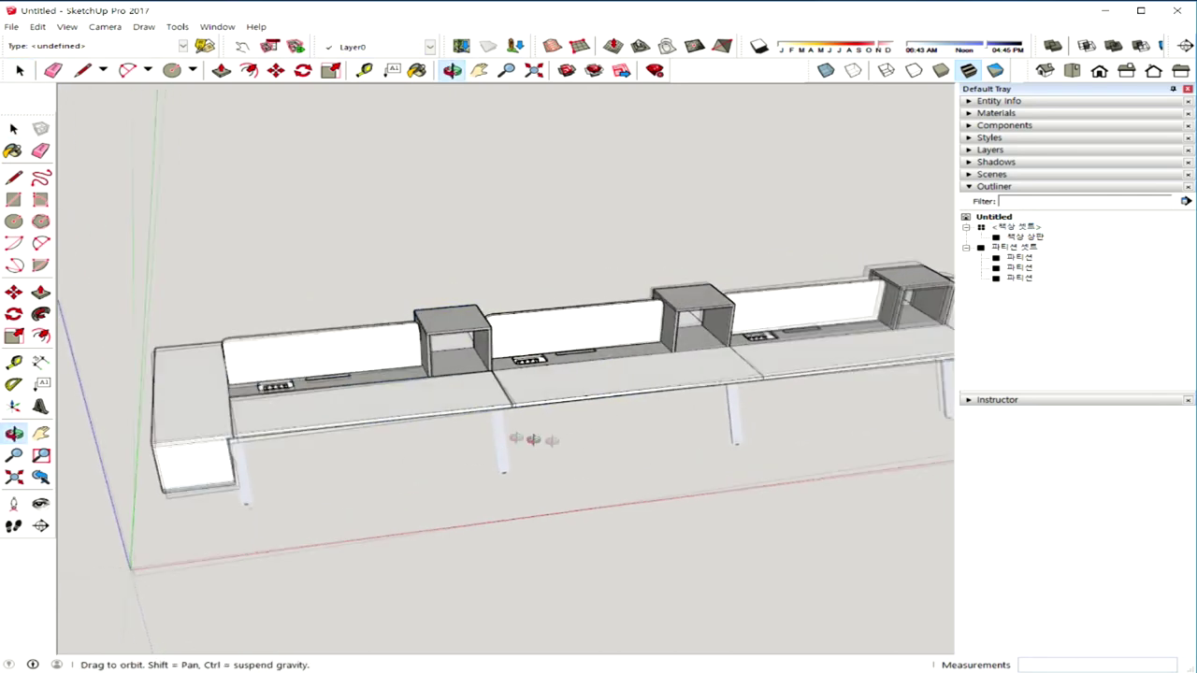
click(434, 419)
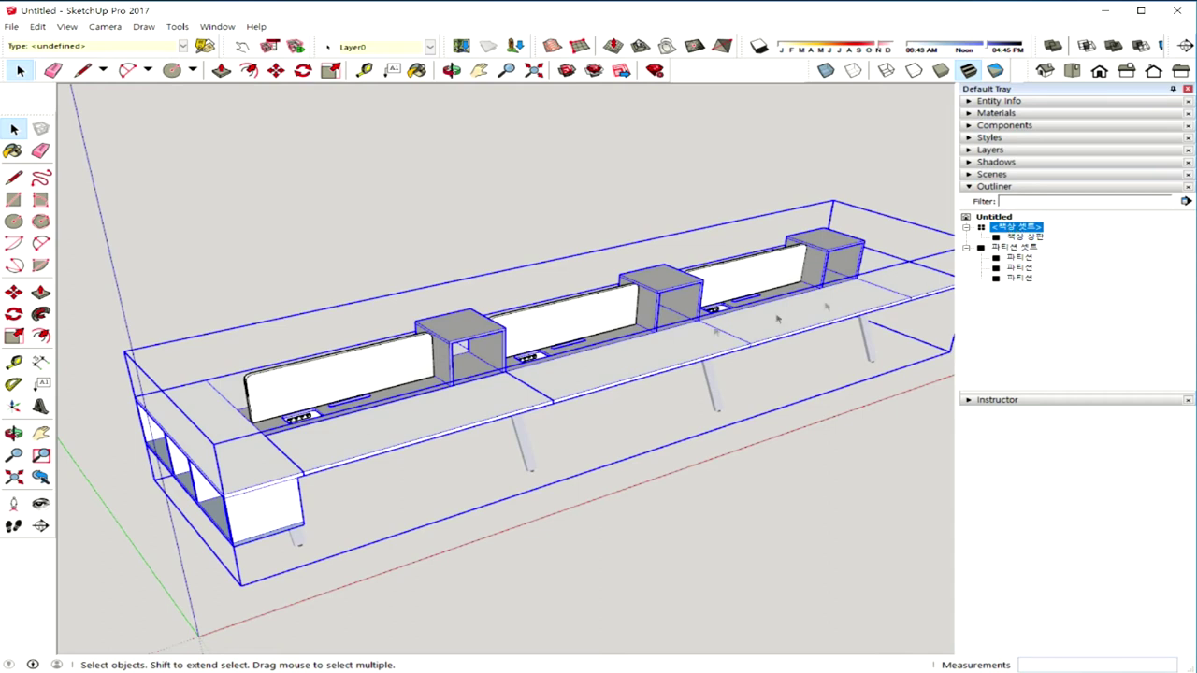
double_click(454, 394)
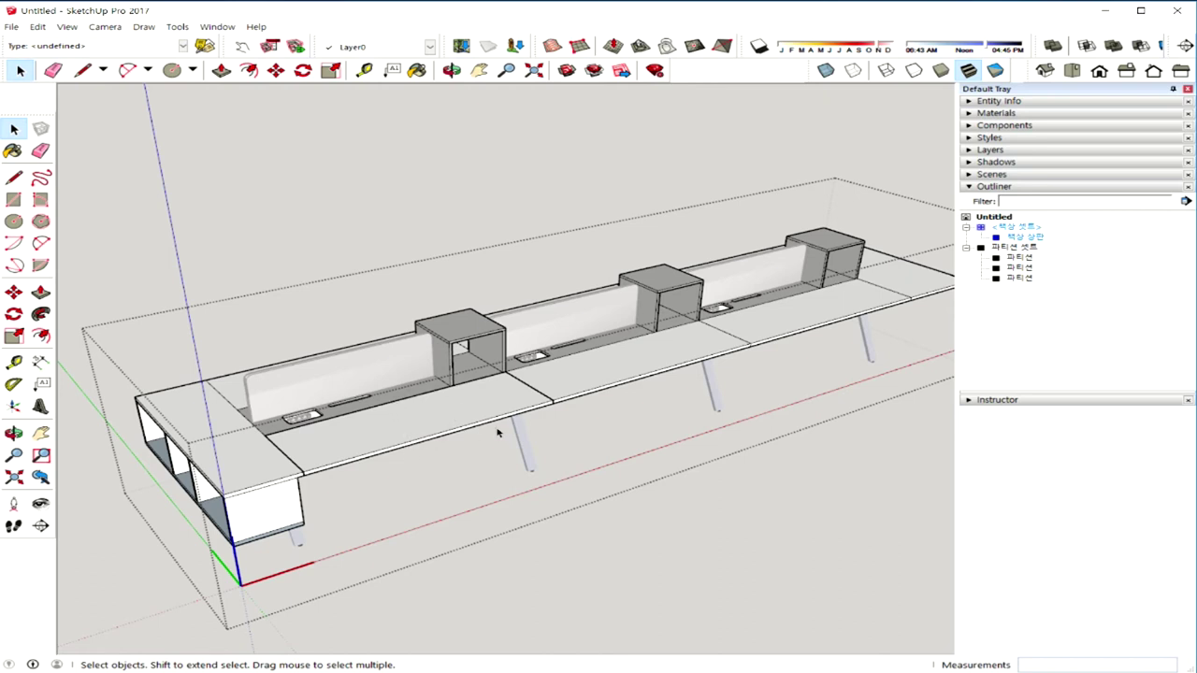
scroll(491, 428, up, 2)
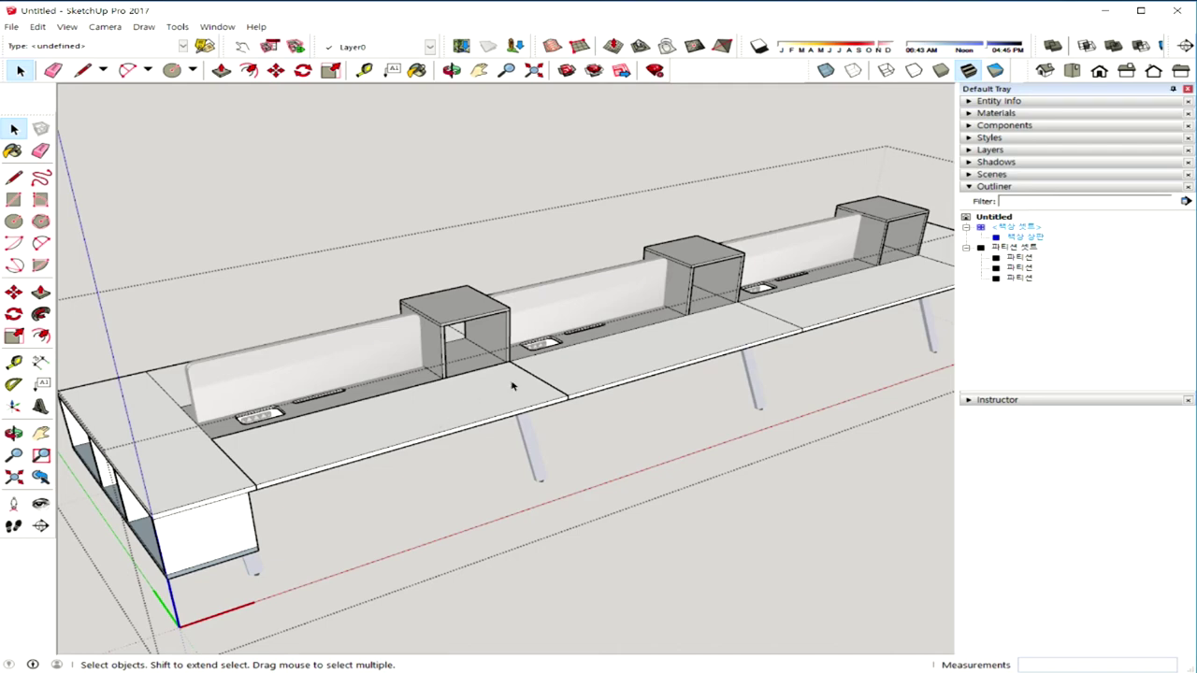
middle_drag(512, 413, 587, 383)
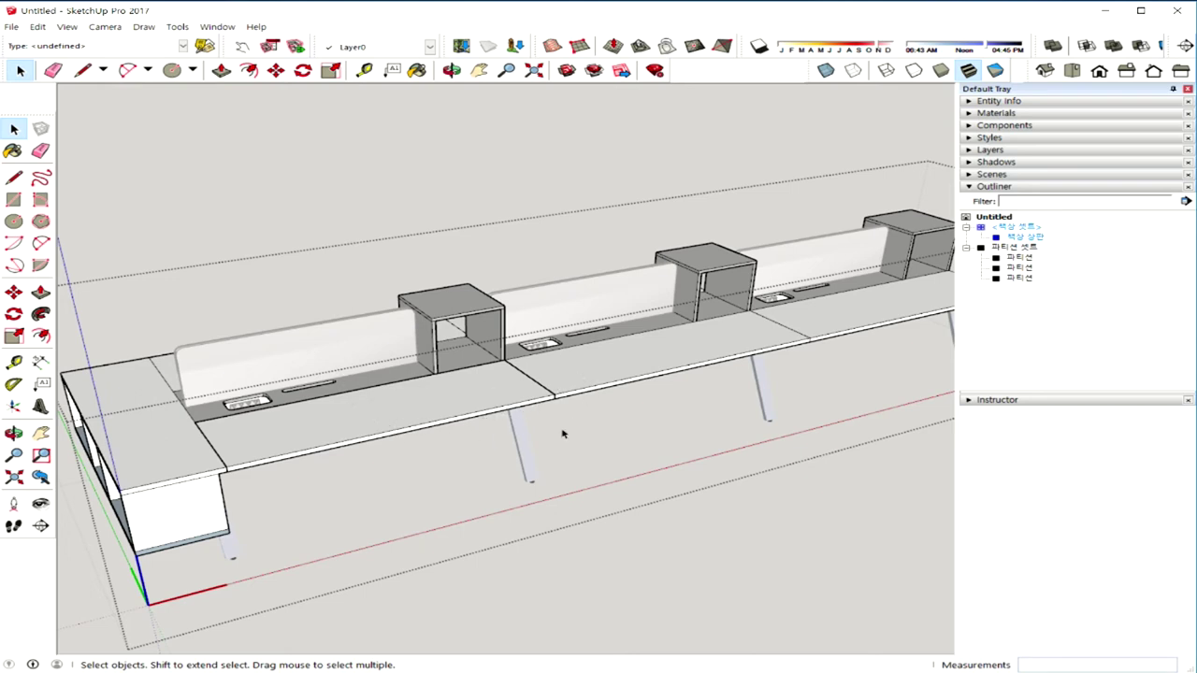
middle_drag(563, 433, 566, 391)
click(580, 386)
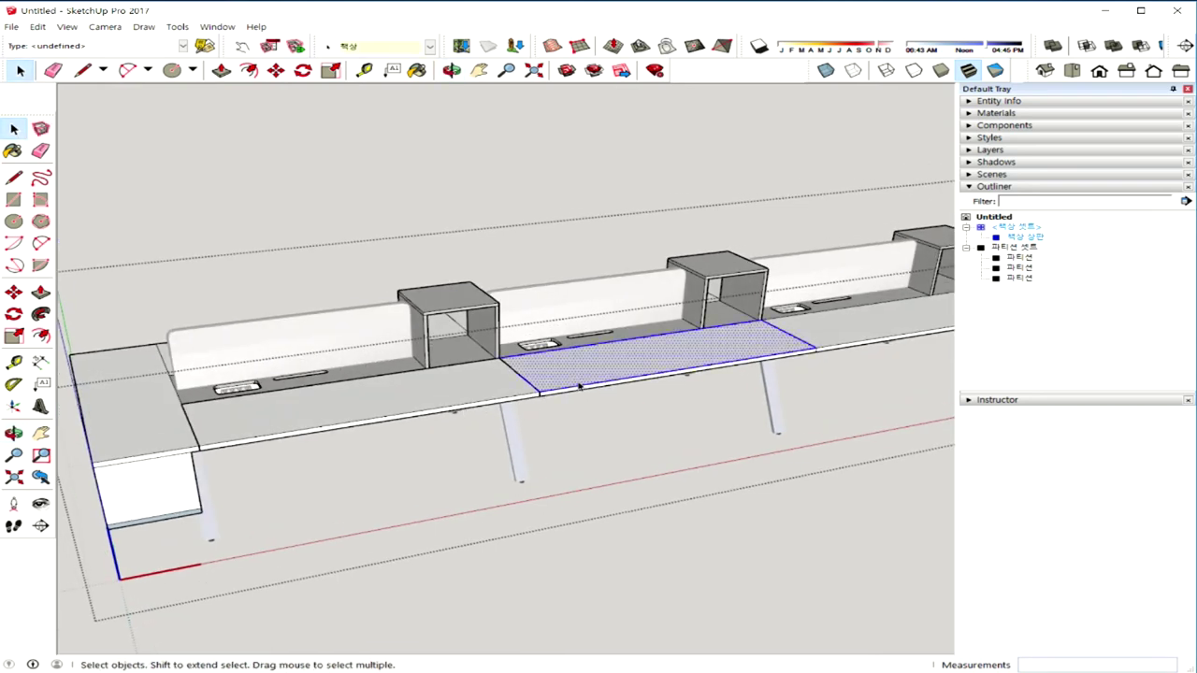
Window-select one angled desk leg and turn it into its own group
triple_click(580, 386)
click(587, 395)
middle_drag(589, 397, 540, 304)
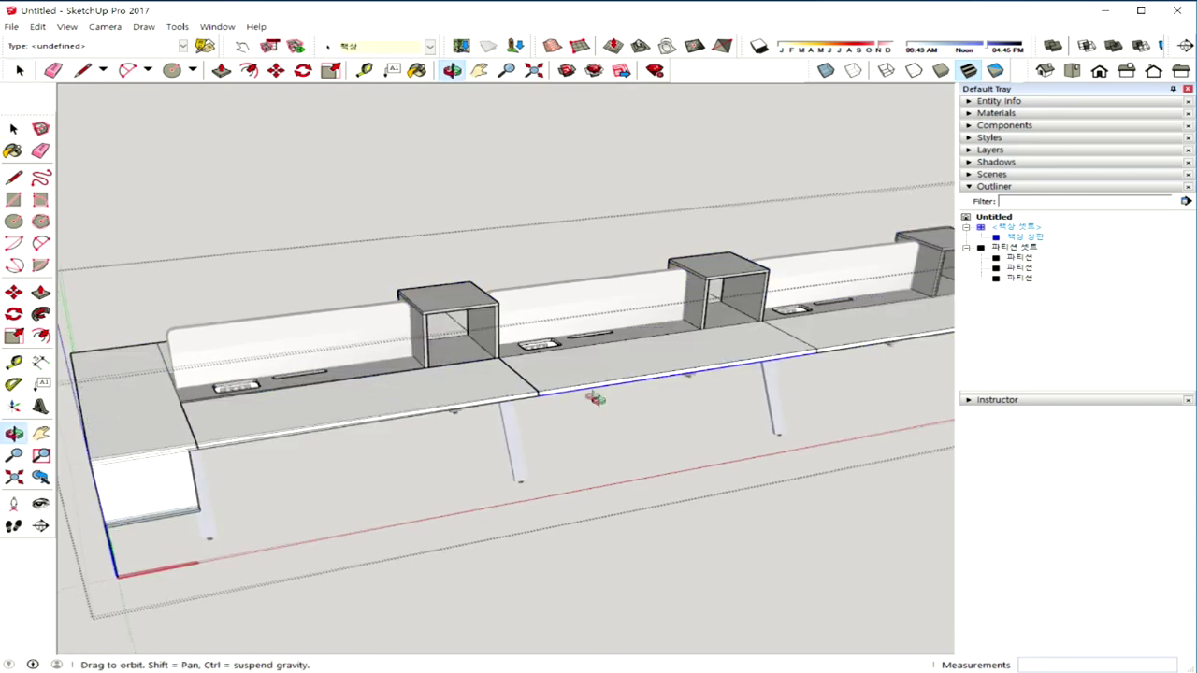
drag(479, 428, 546, 473)
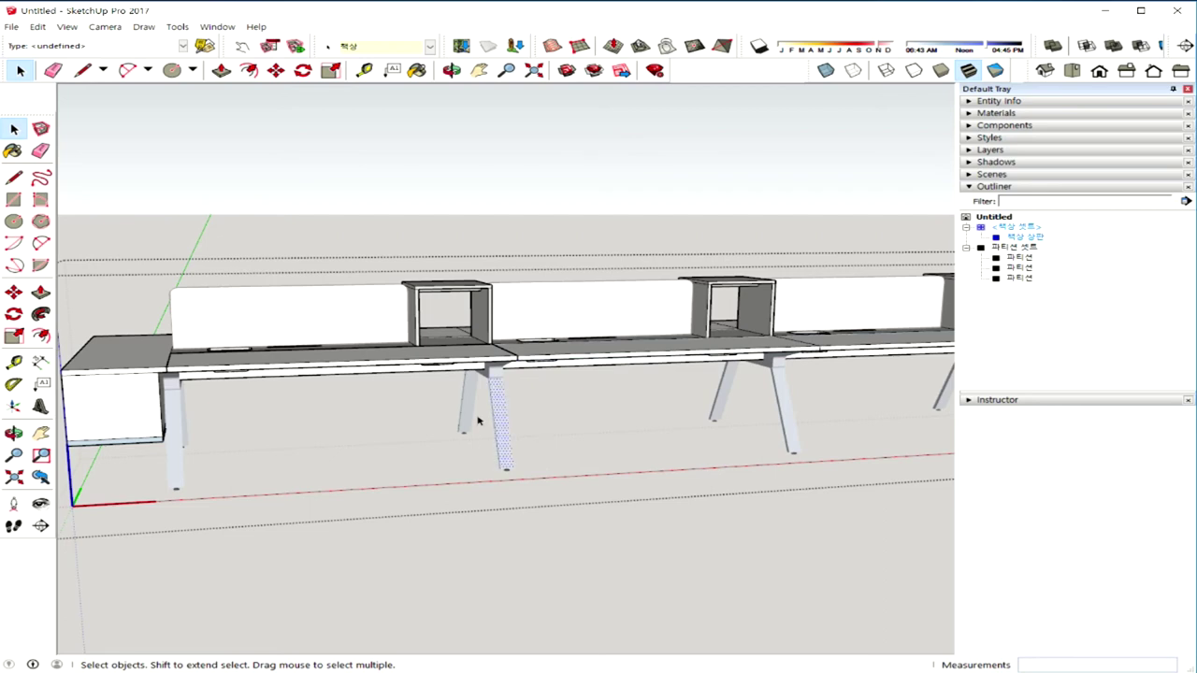
drag(535, 474, 474, 427)
middle_drag(493, 428, 518, 431)
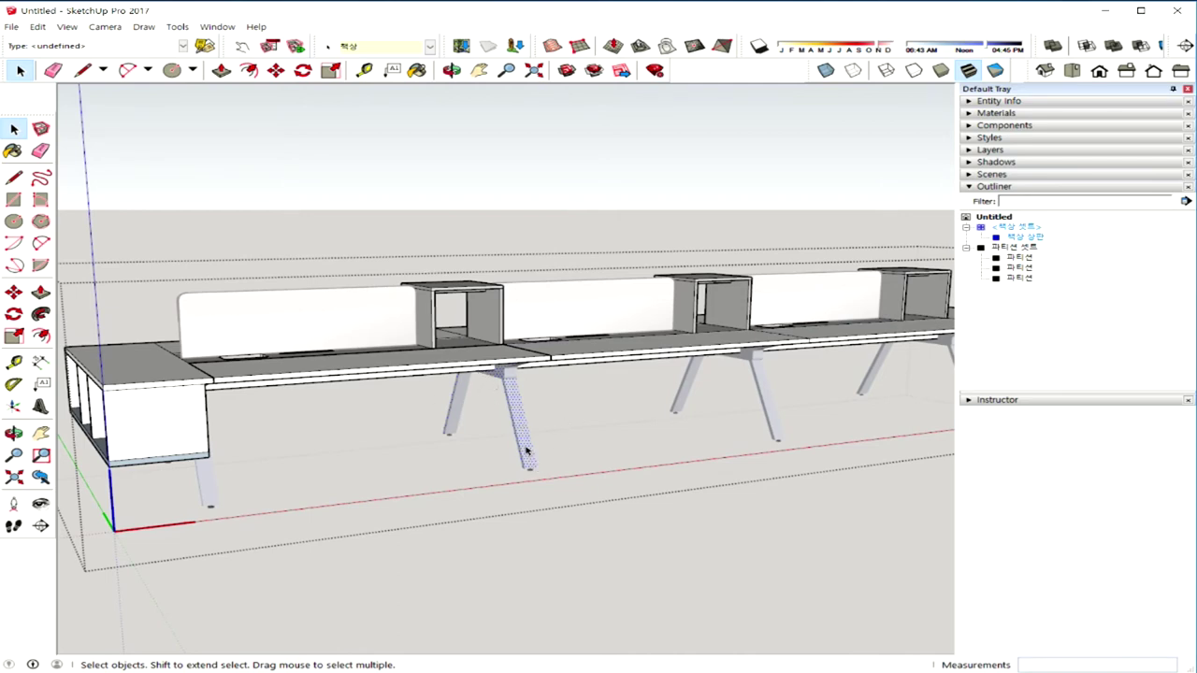
drag(562, 476, 485, 418)
right_click(521, 427)
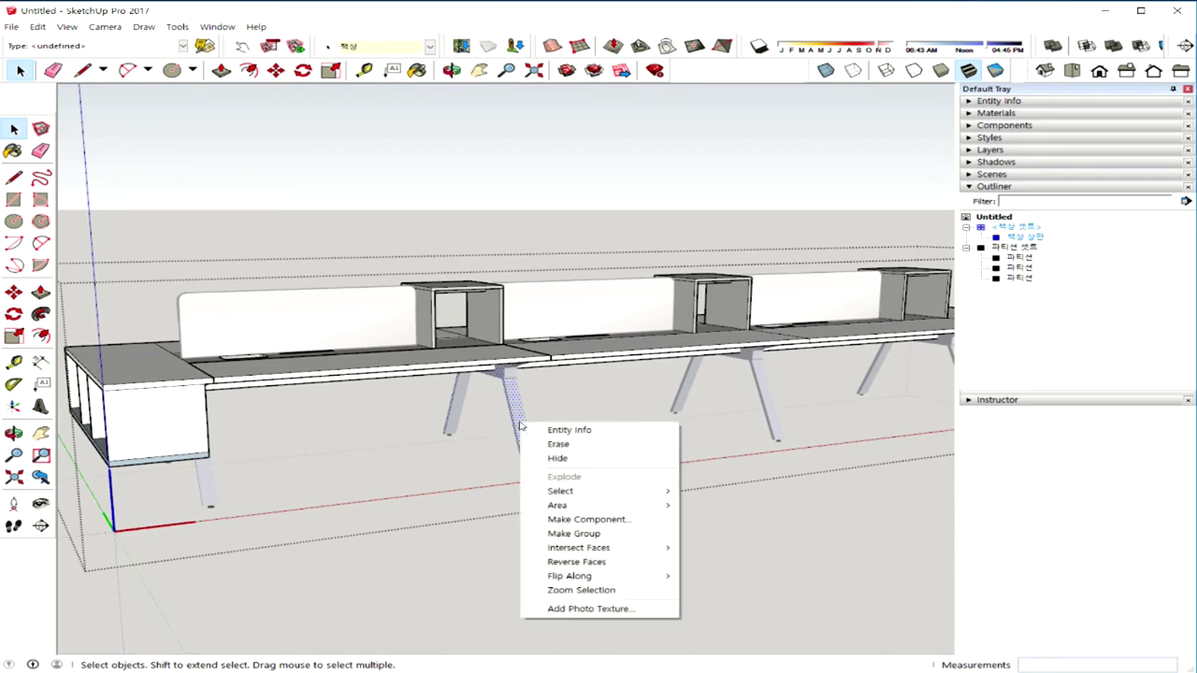
click(558, 535)
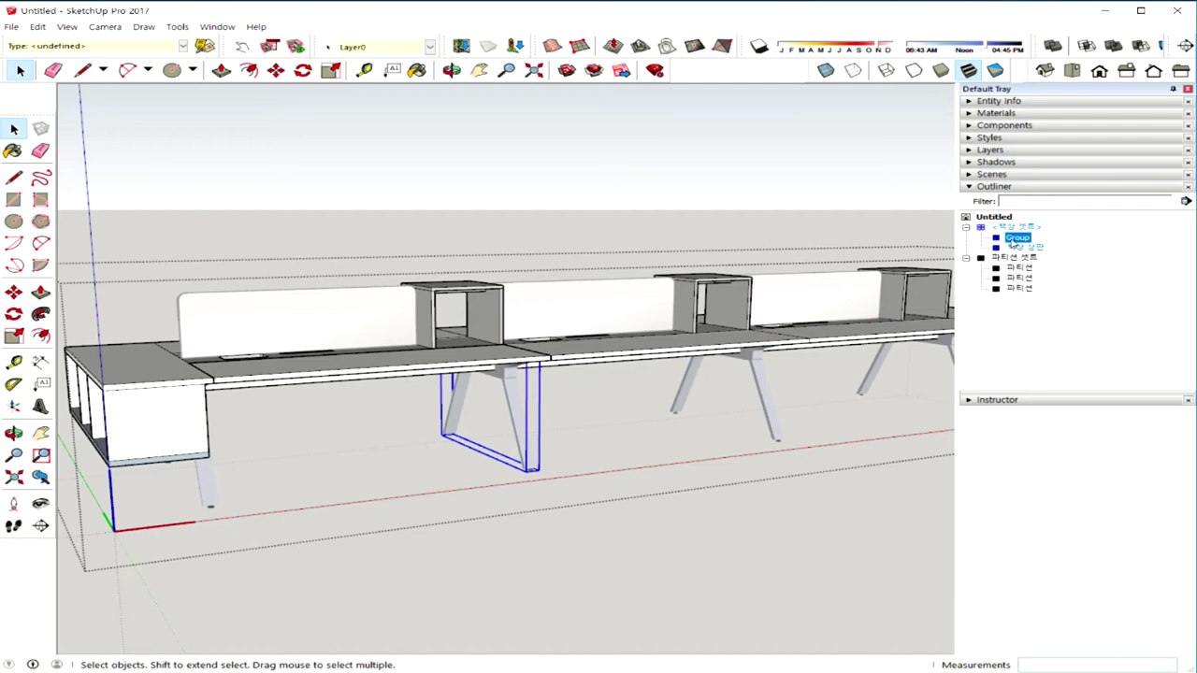
Rename the new leg group to 책상 다리 and clear the selection
click(1014, 239)
right_click(1015, 240)
click(1113, 457)
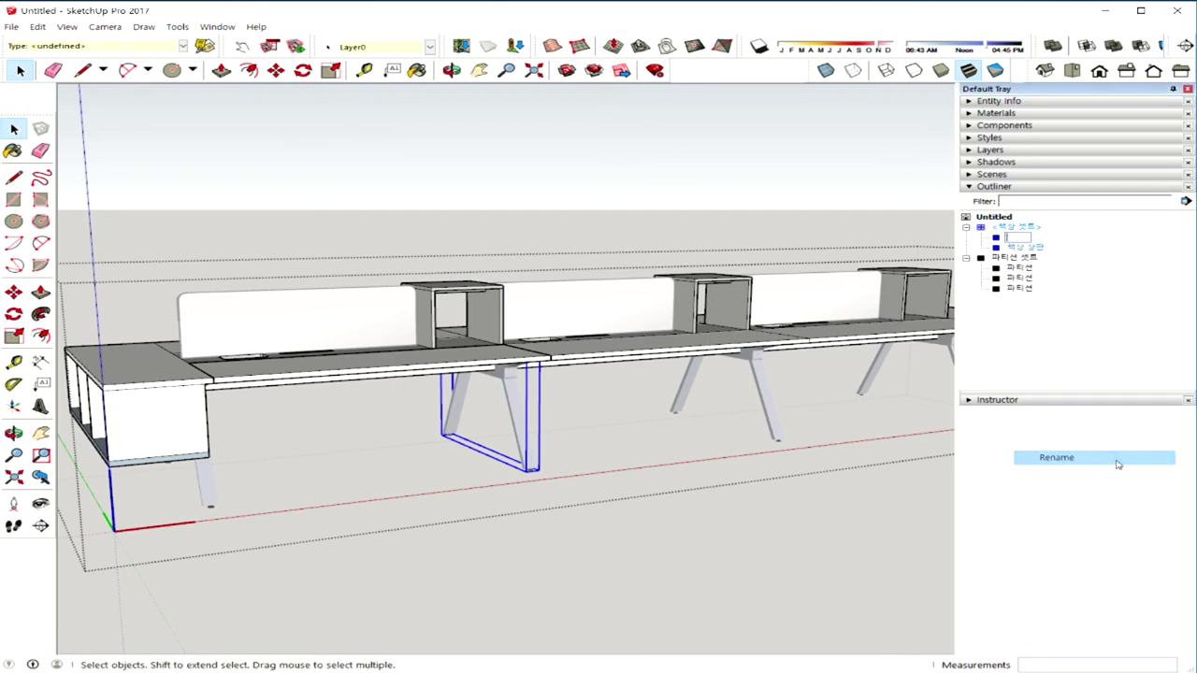
text(책상)
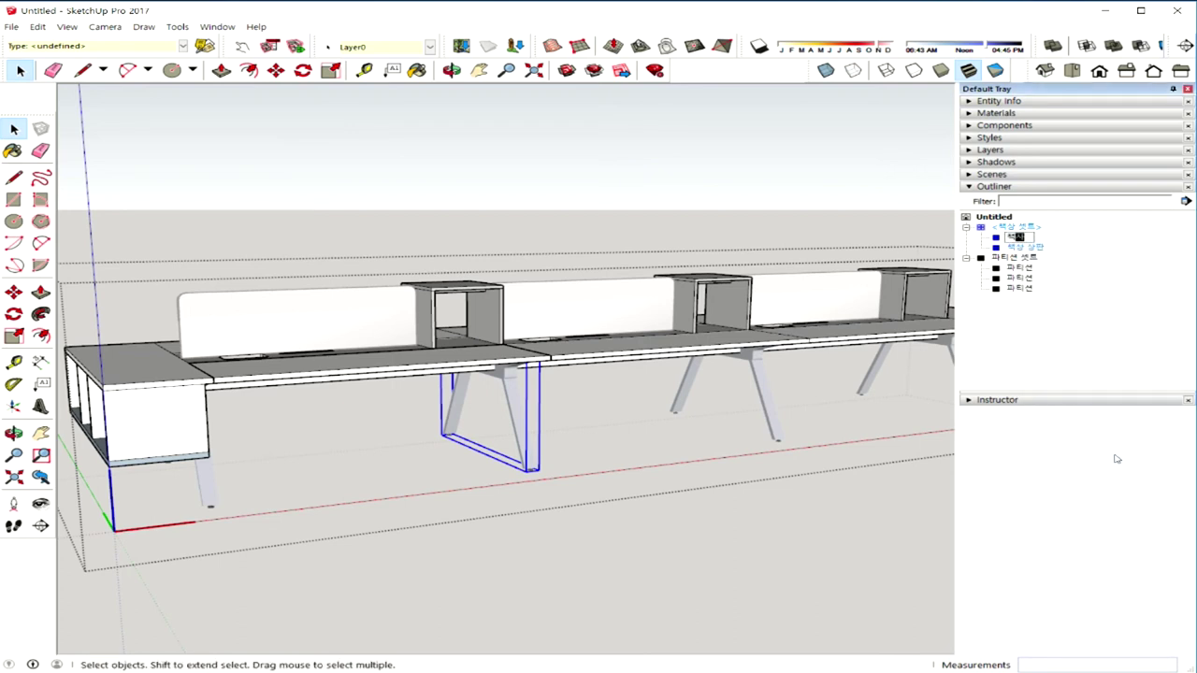
text( 다리)
key(Return)
mouse_move(779, 425)
middle_down()
mouse_move(604, 470)
mouse_move(695, 421)
middle_up()
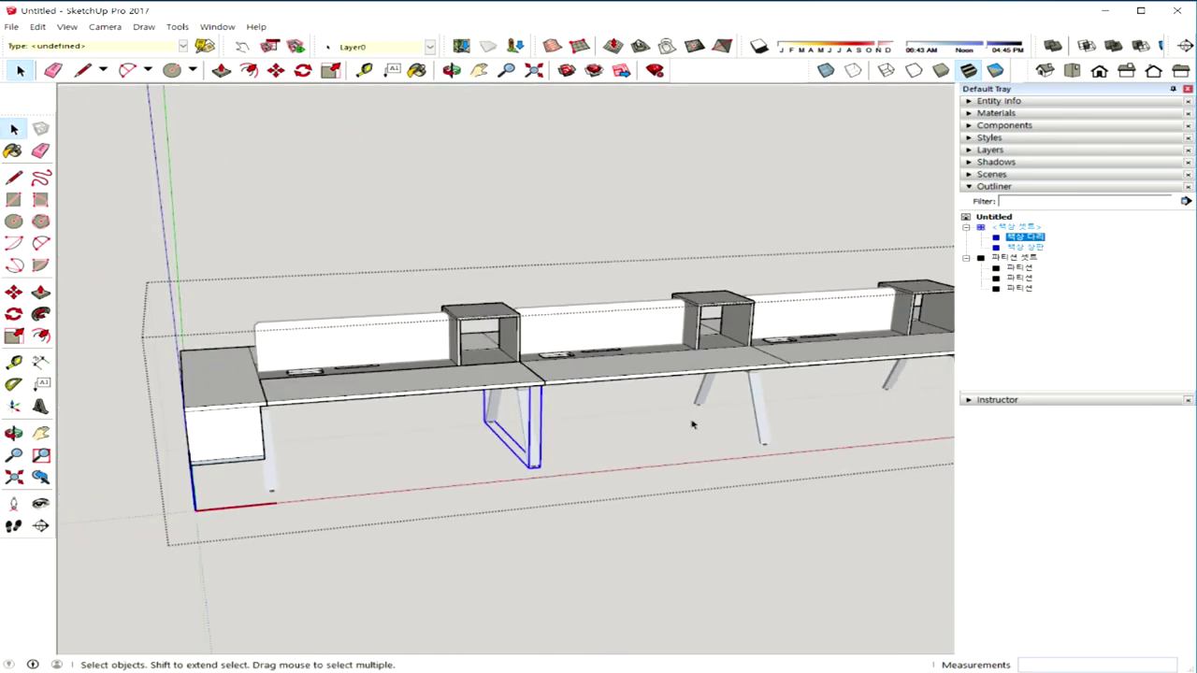
click(713, 486)
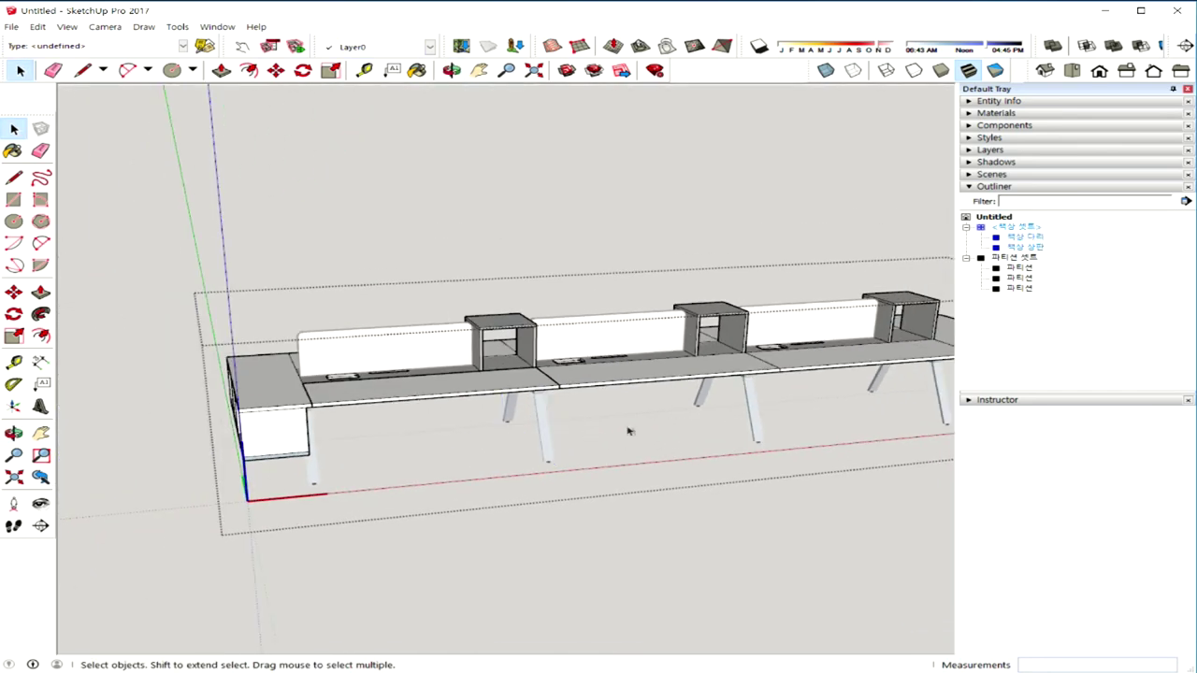
Place the Chris scale figure from the Components tray near the origin
click(1027, 113)
click(1027, 114)
click(1024, 126)
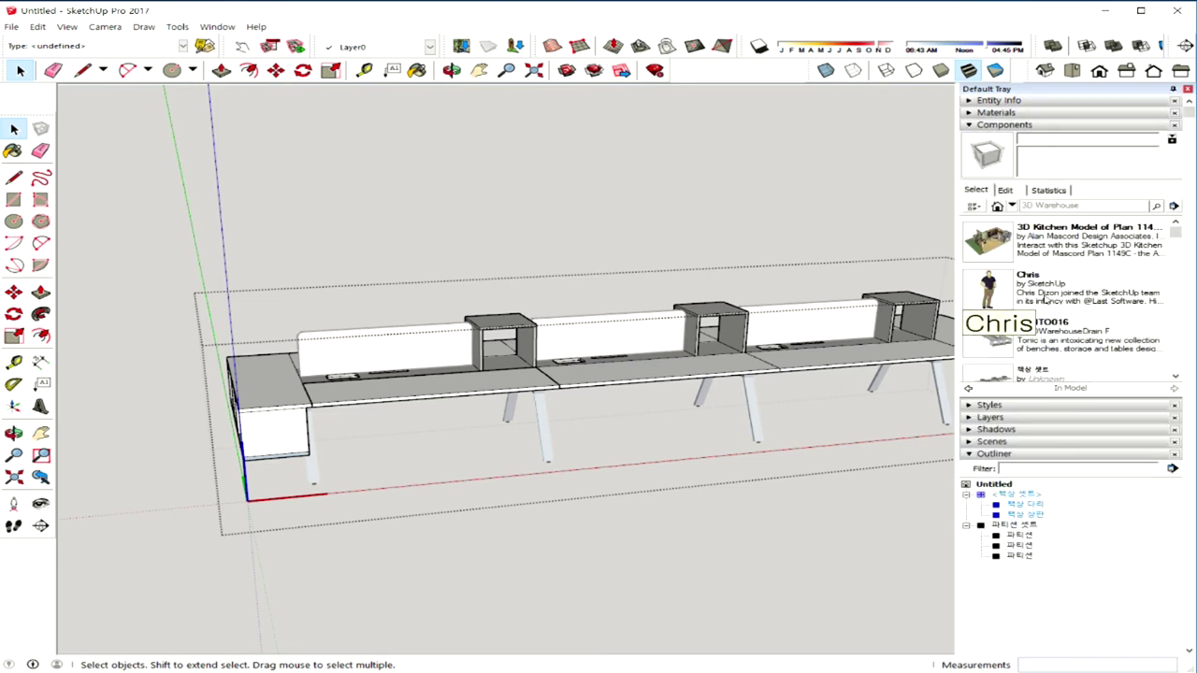
scroll(1046, 295, down, 2)
scroll(1049, 297, up, 2)
click(973, 301)
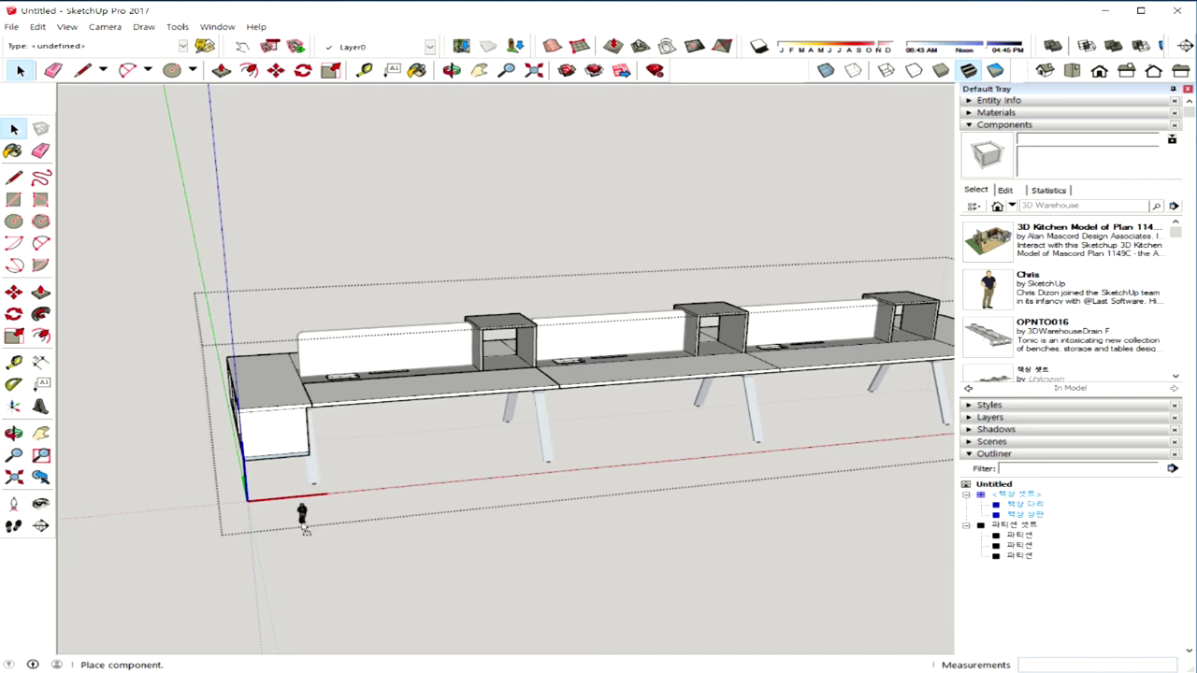
click(304, 523)
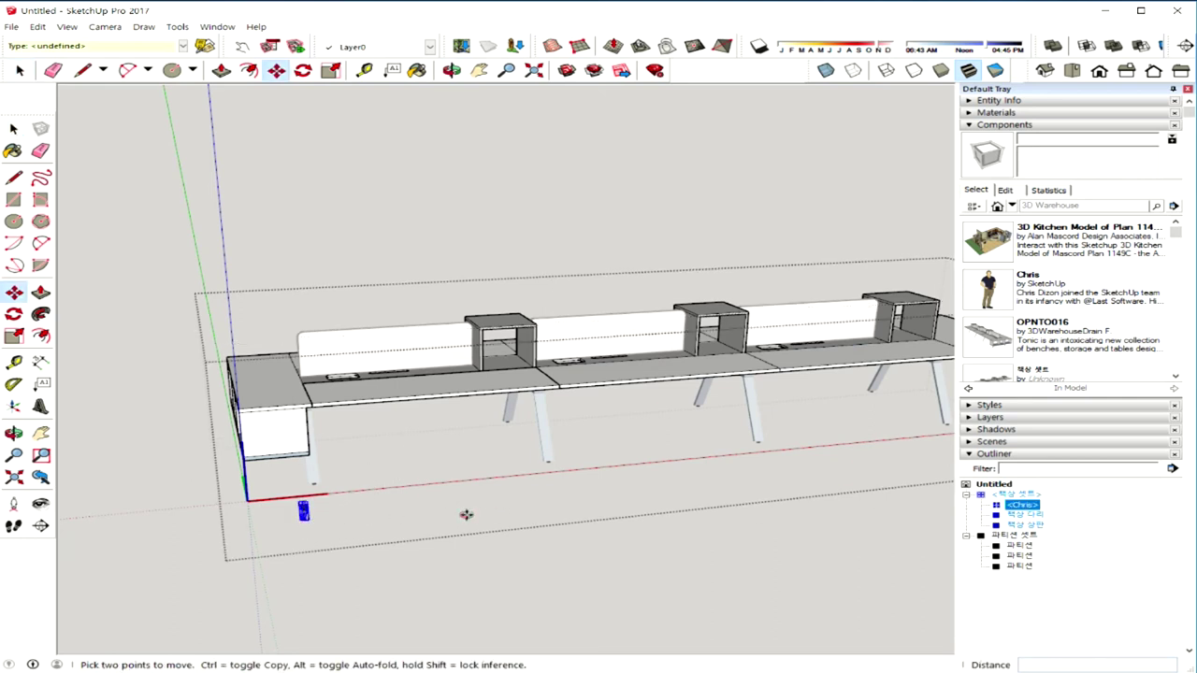
middle_drag(466, 515, 505, 477)
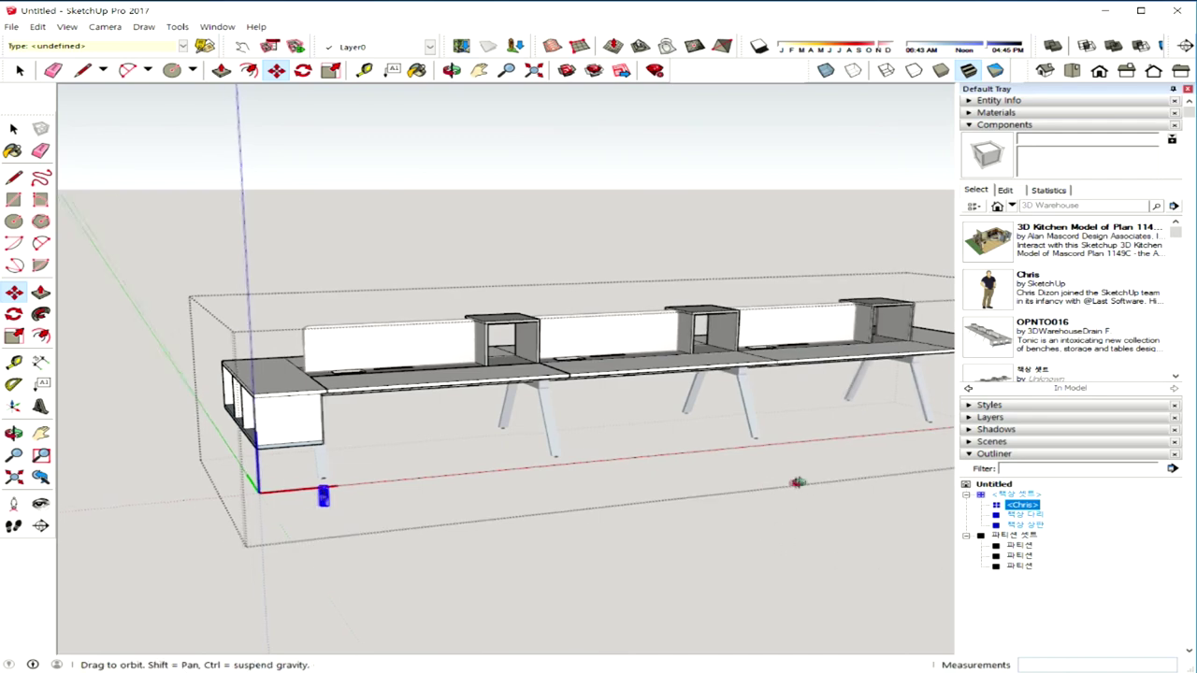
Return to the Select tool and collapse the Components panel
middle_drag(810, 486, 698, 510)
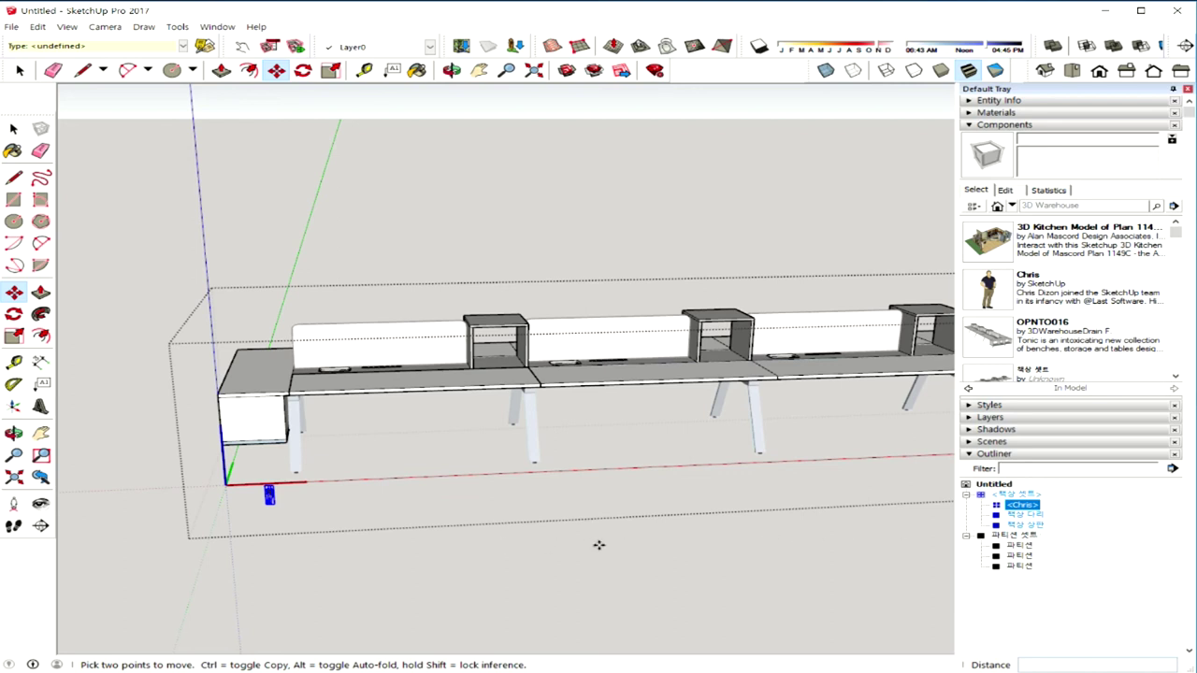
key(space)
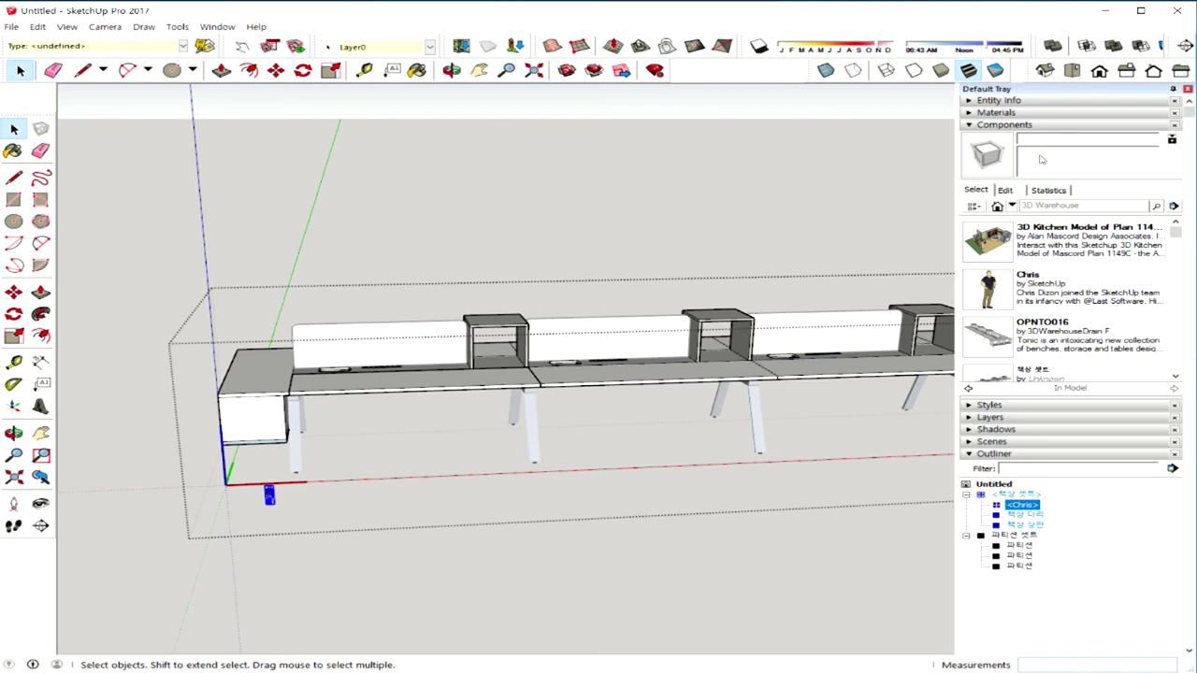
click(1005, 124)
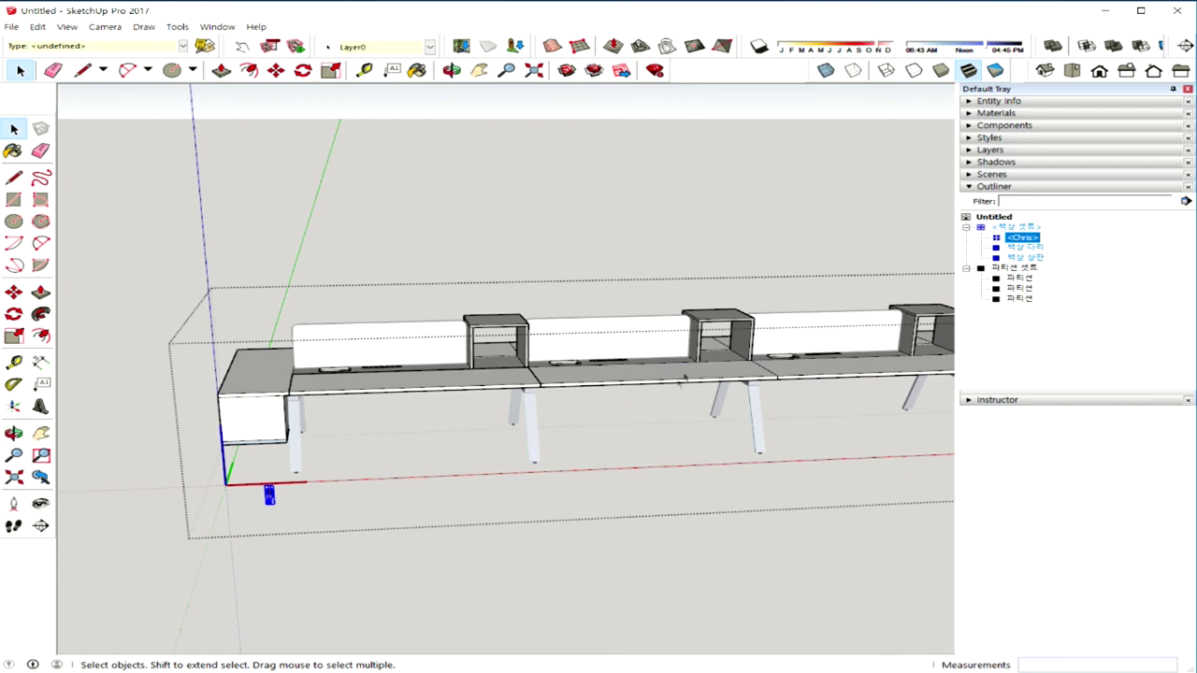
Exit the 책상 셋트 group edit and narrow the program window to reveal the desktop
middle_drag(655, 404, 656, 424)
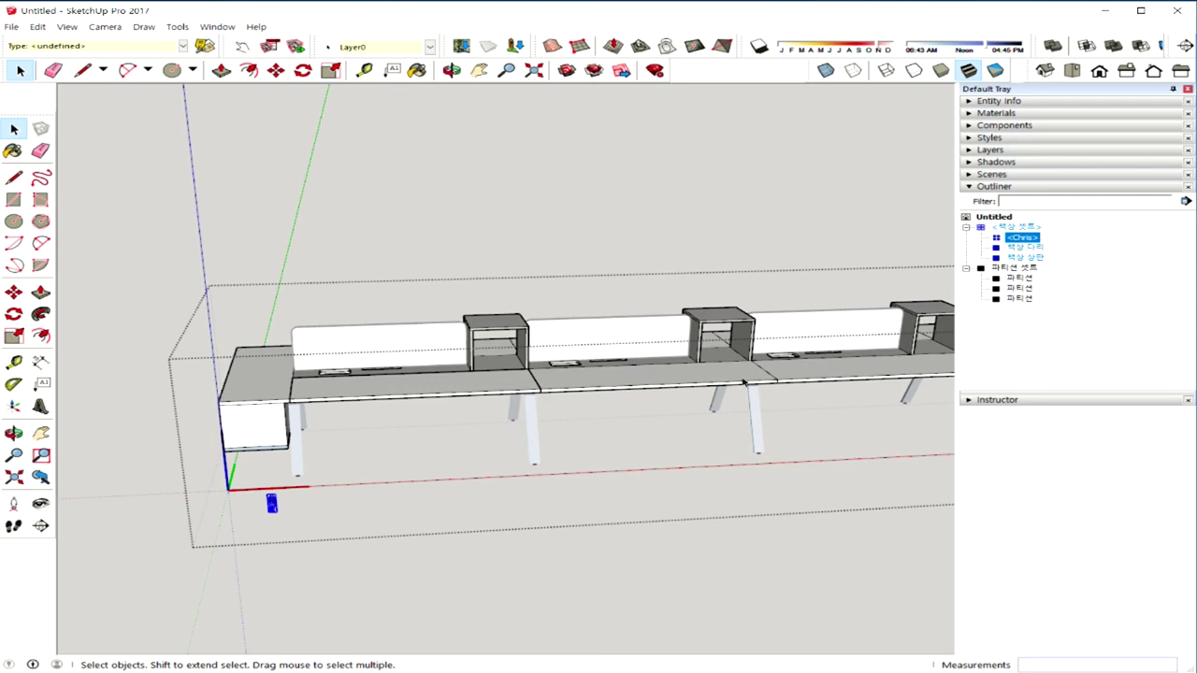
drag(671, 393, 702, 402)
key(space)
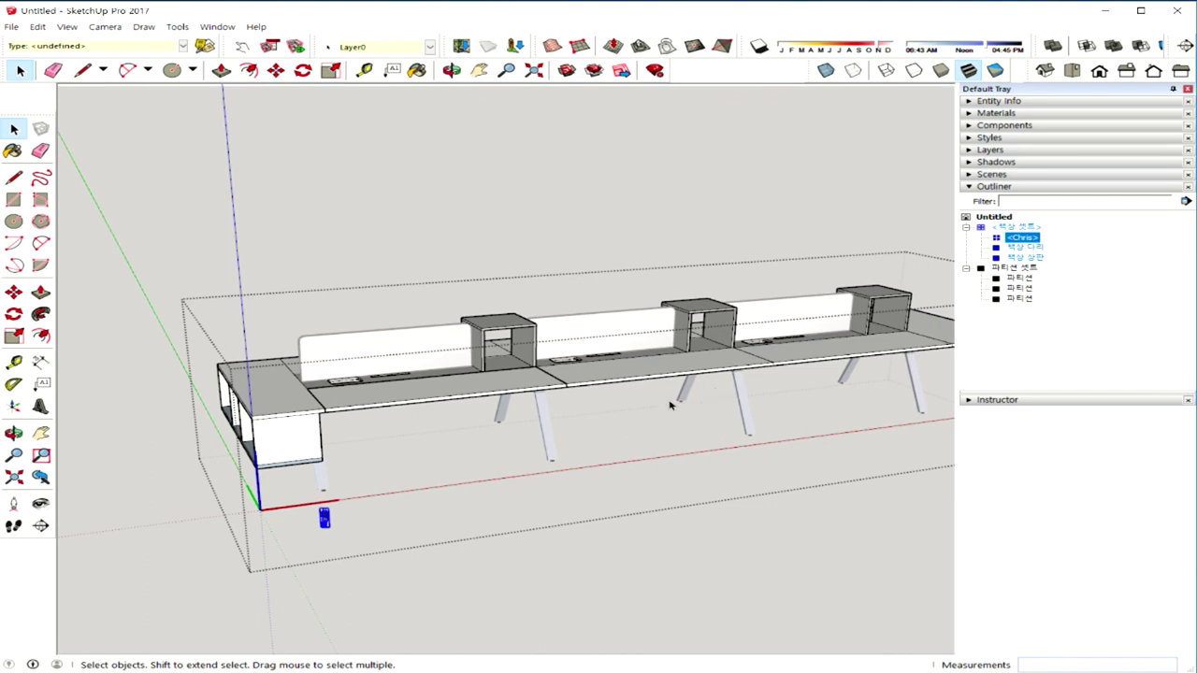
middle_drag(656, 404, 566, 414)
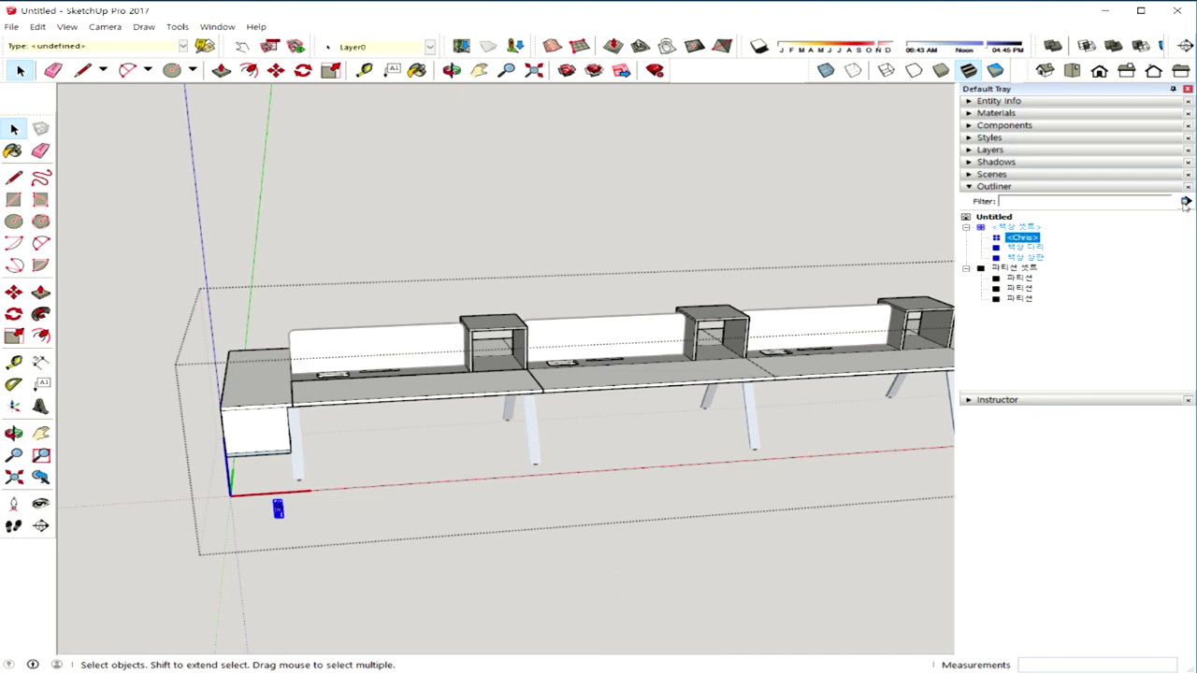
click(1185, 202)
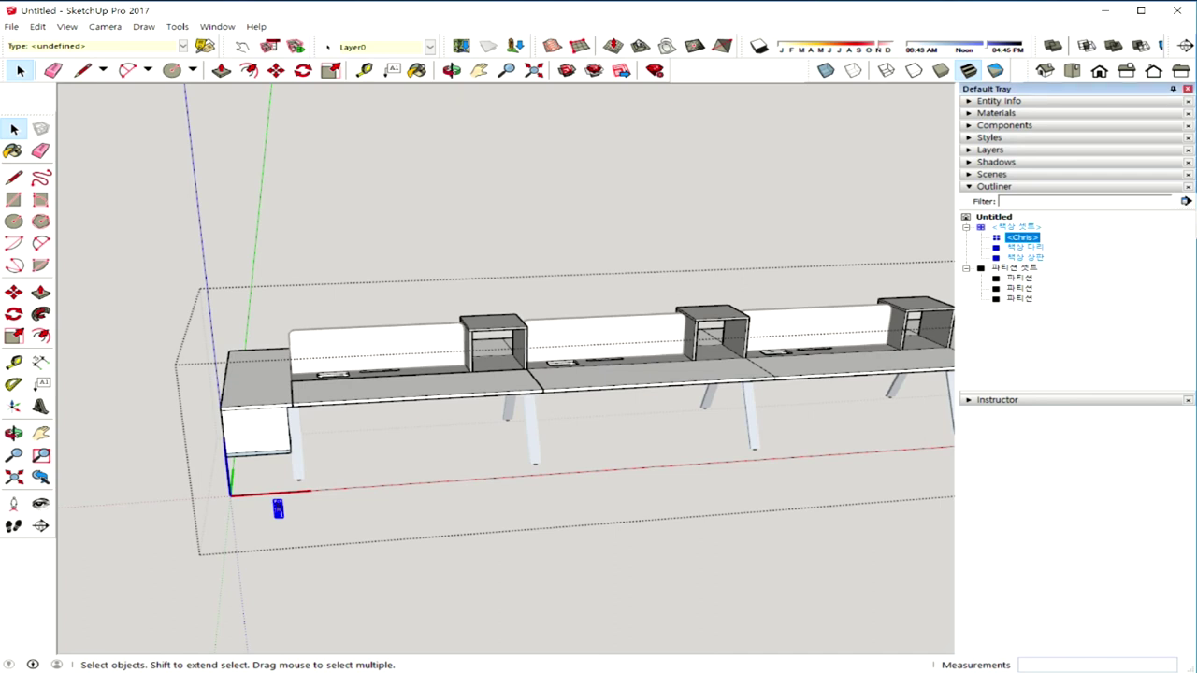
key(Escape)
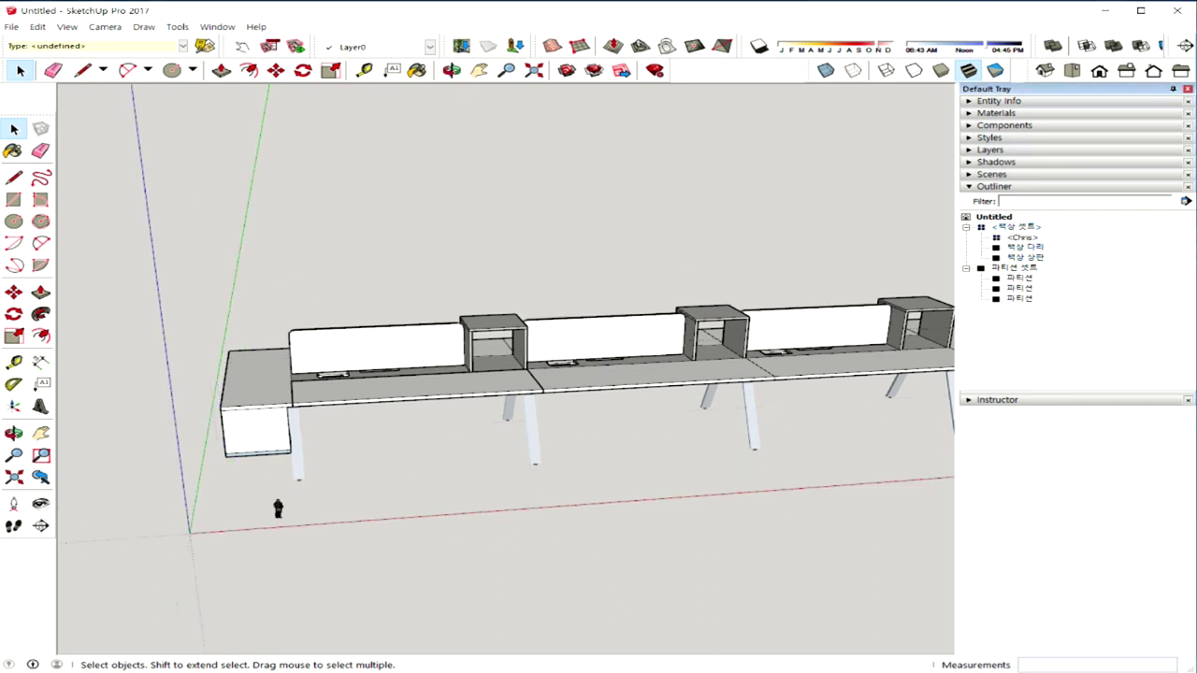
drag(1196, 336, 1076, 336)
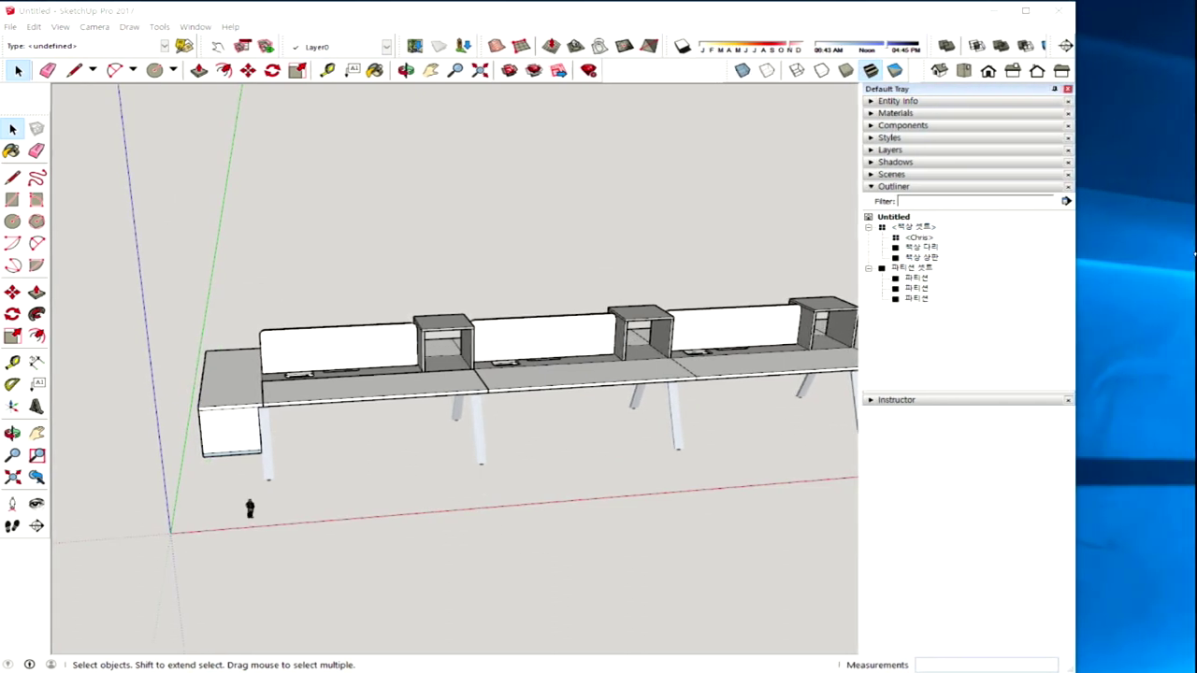
Collapse and re-expand the 책상 셋트 and 파티션 셋트 branches in the Outliner
click(1065, 202)
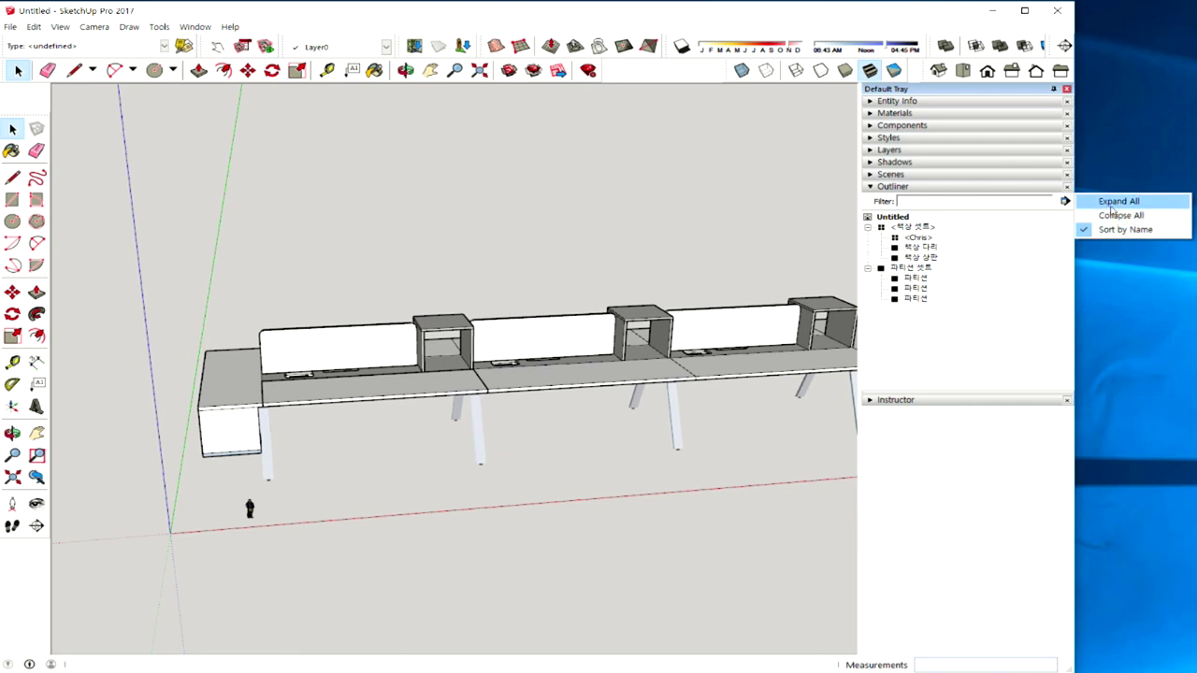
click(1020, 253)
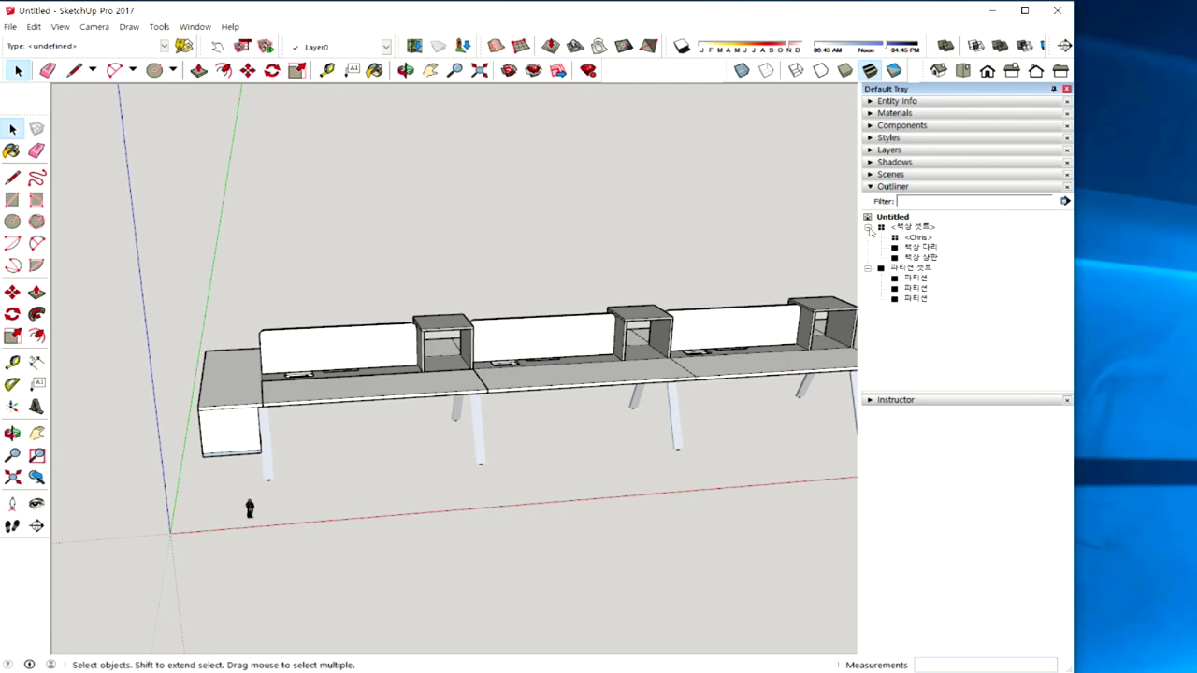
click(868, 228)
click(869, 237)
click(868, 229)
click(868, 227)
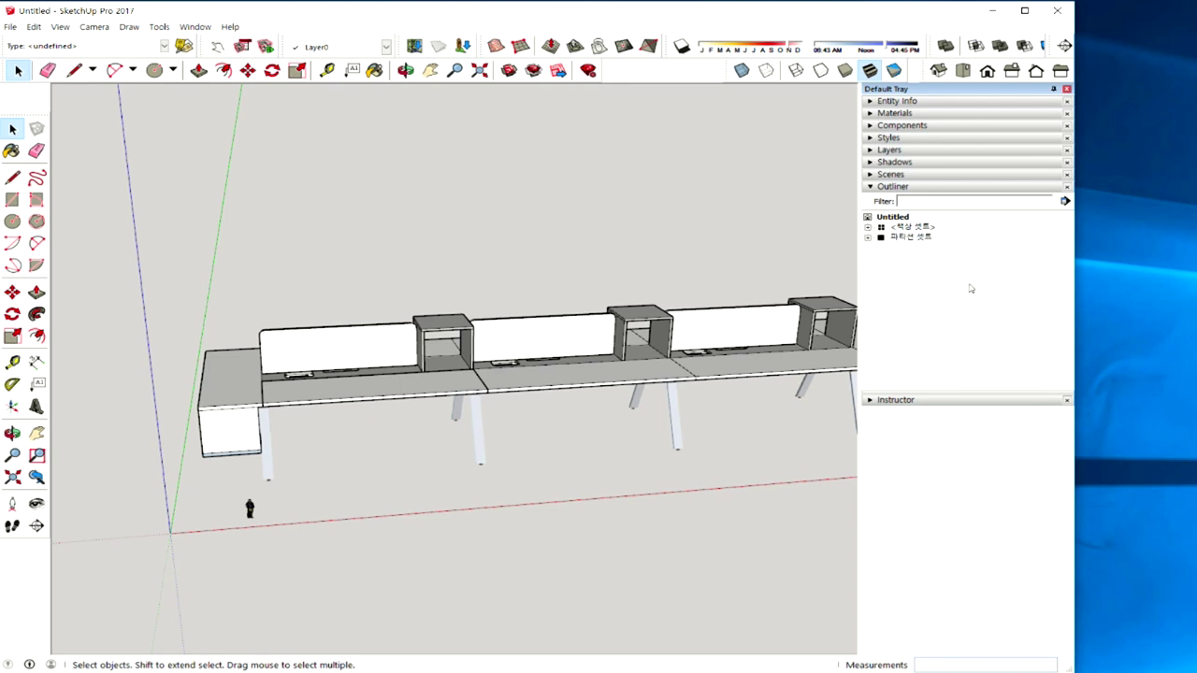
Apply Expand All, then Collapse All from the Outliner options menu
click(1065, 201)
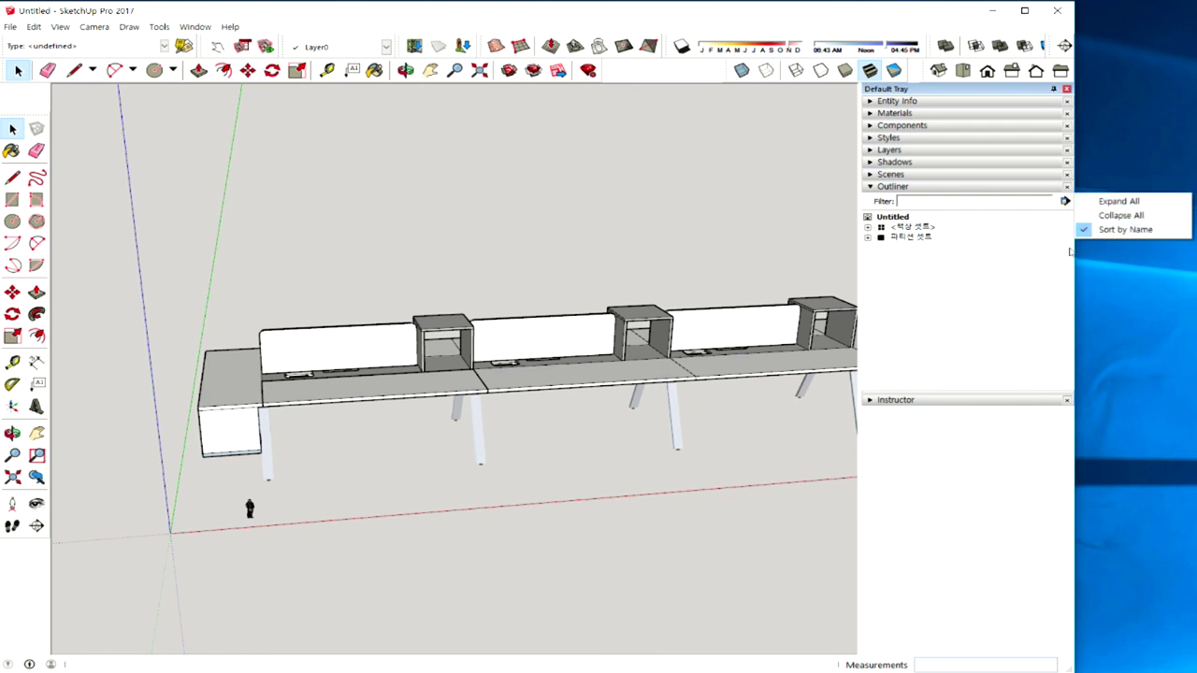
click(1120, 203)
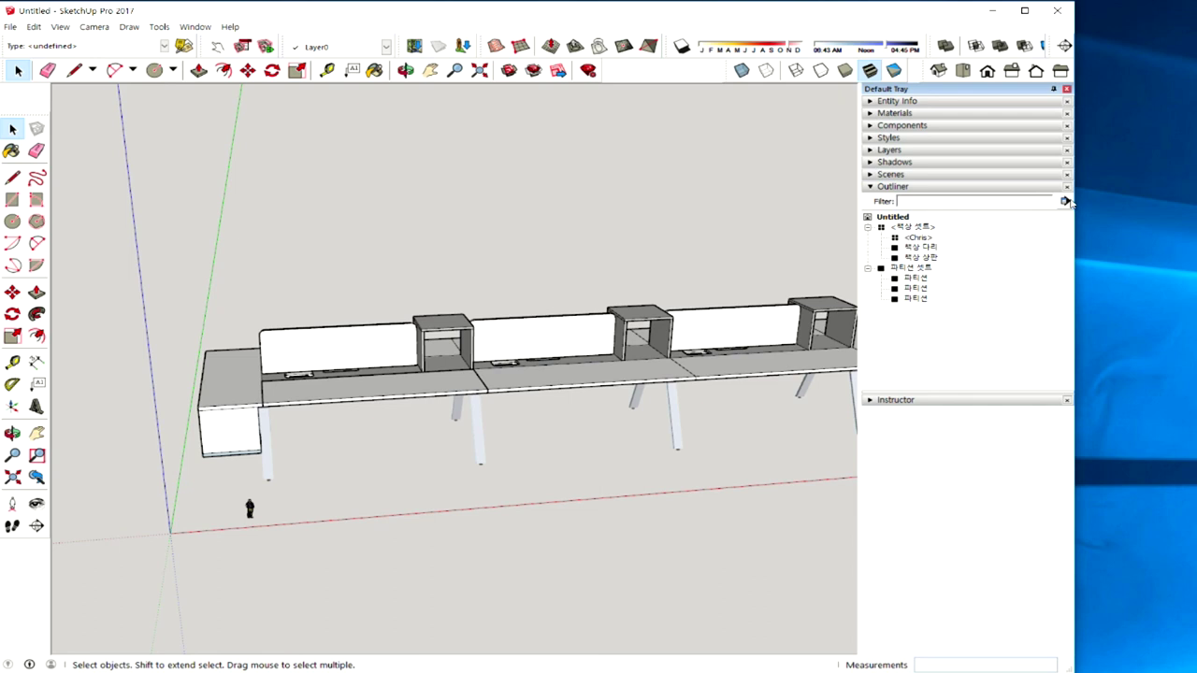
click(1065, 201)
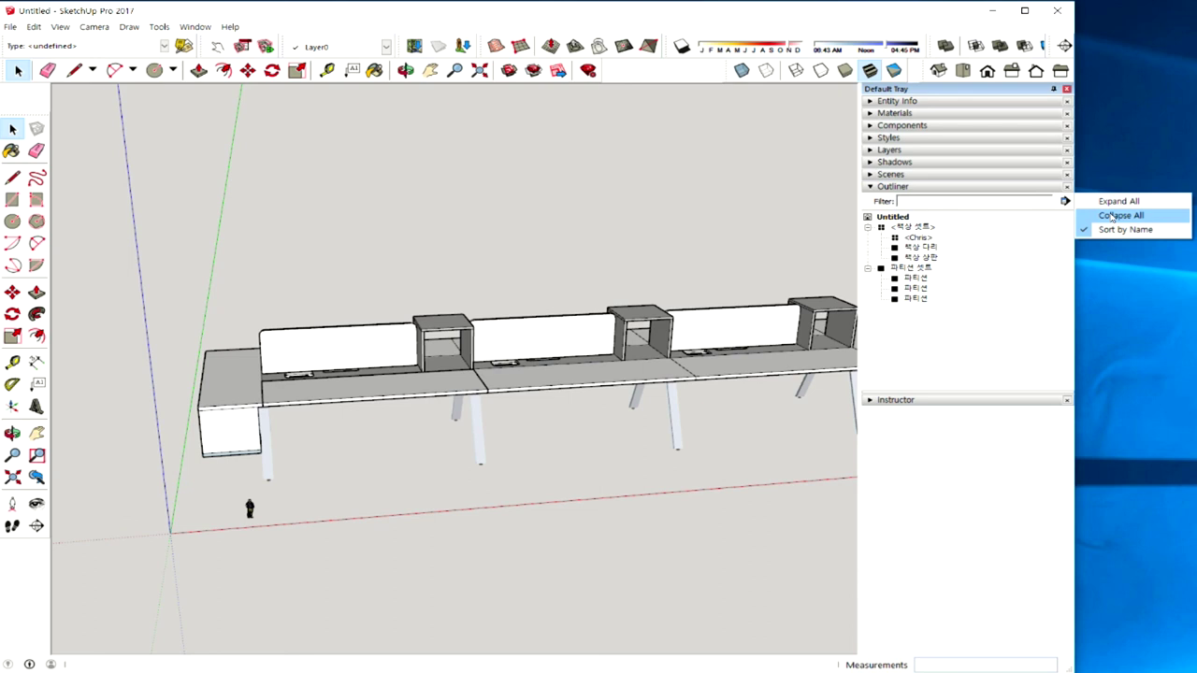
click(1113, 216)
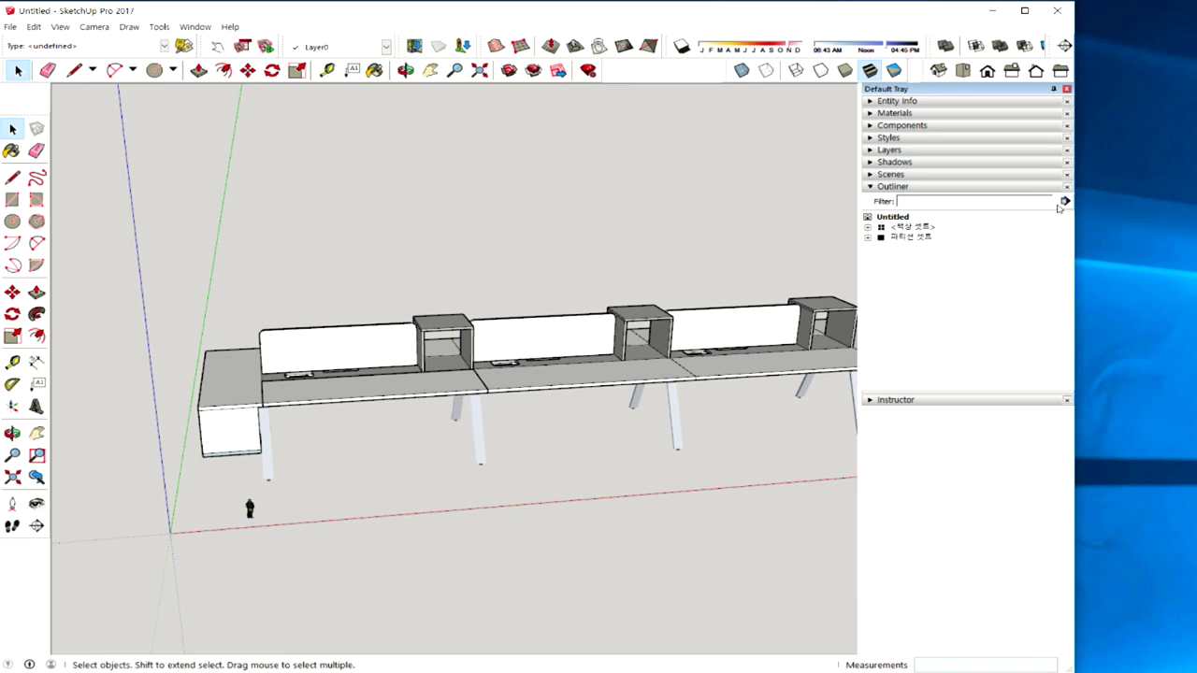
Expand all Outliner branches to list Chris, the desk parts and partitions, then review the Sort by Name option
click(1064, 201)
click(1118, 201)
click(1064, 201)
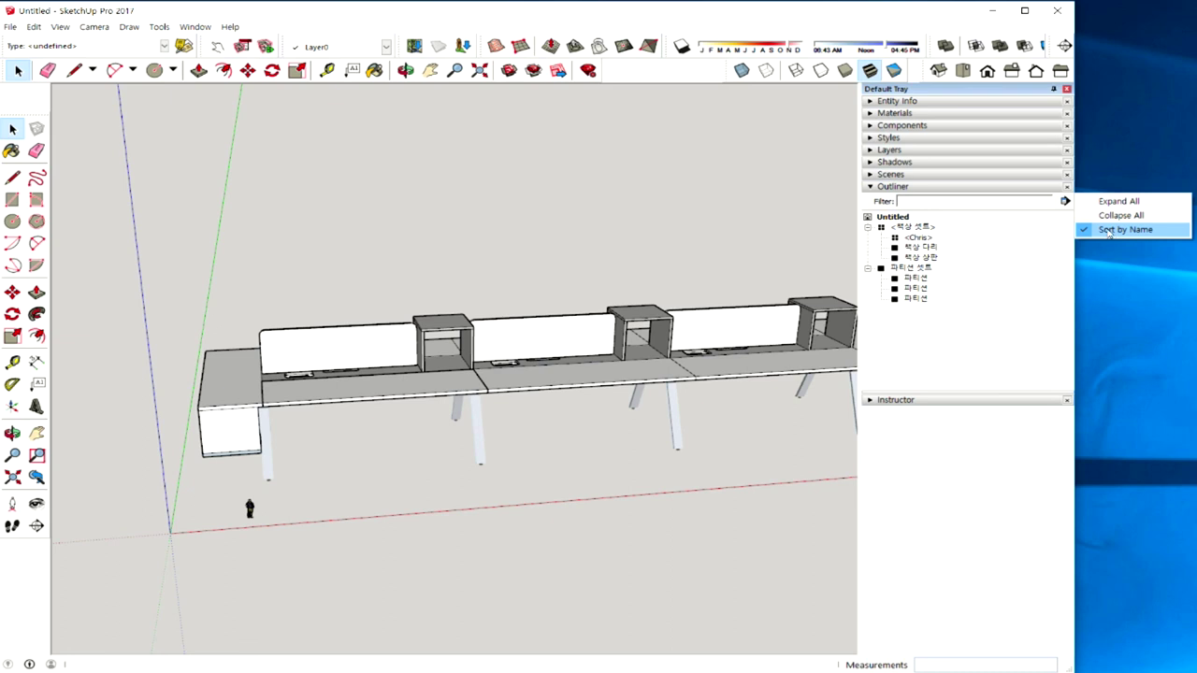
click(1009, 283)
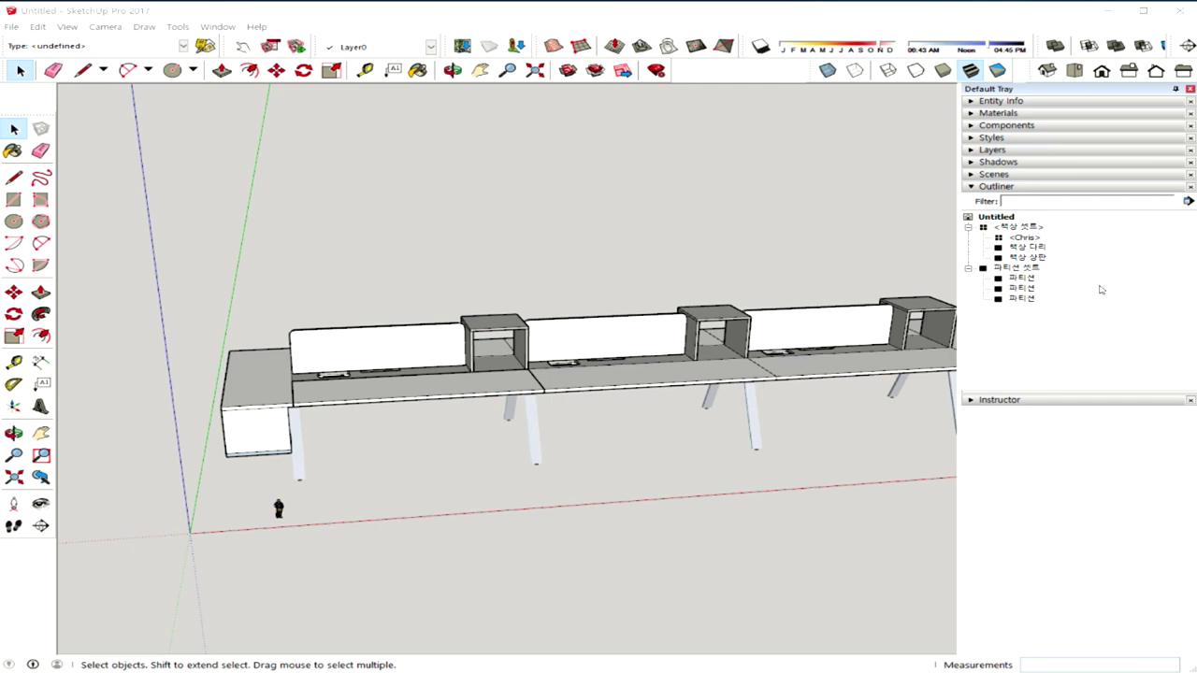
mouse_move(771, 369)
middle_down()
mouse_move(873, 374)
mouse_move(865, 383)
middle_up()
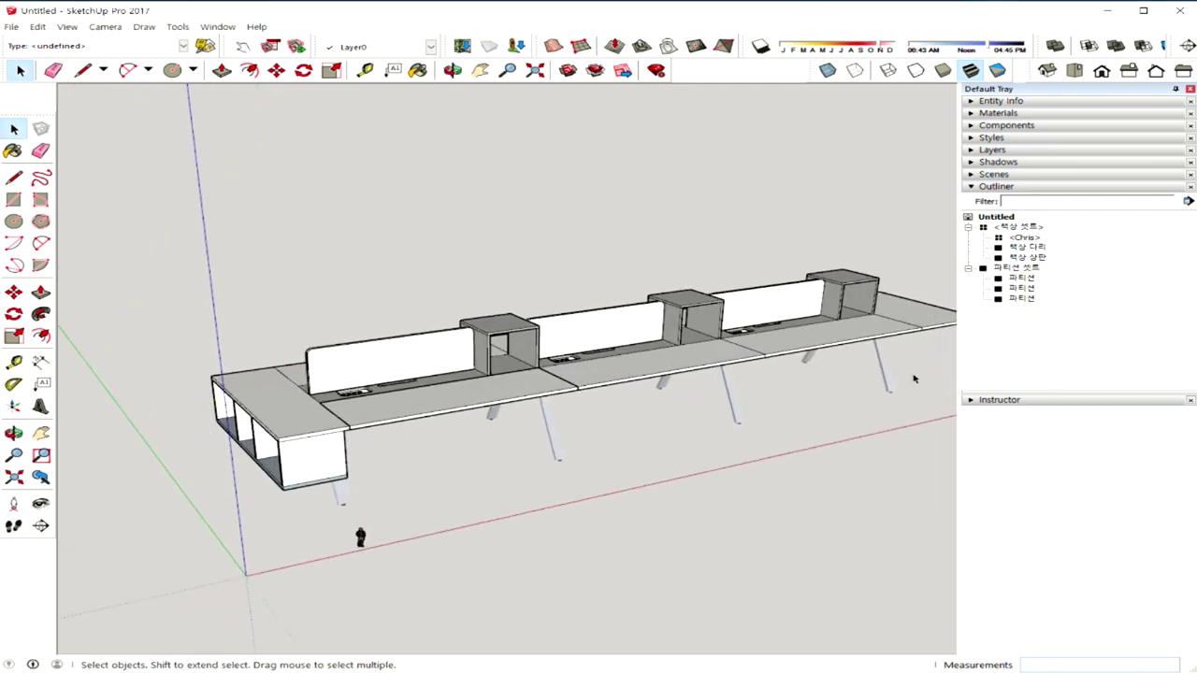
middle_drag(781, 365, 755, 389)
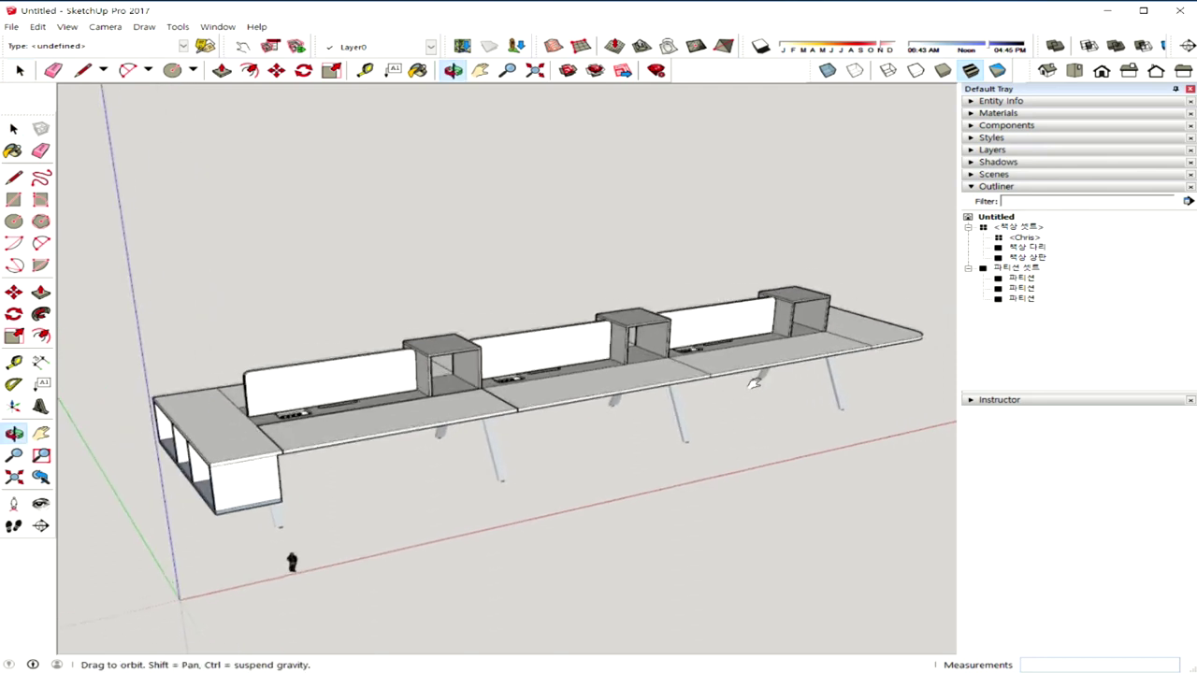